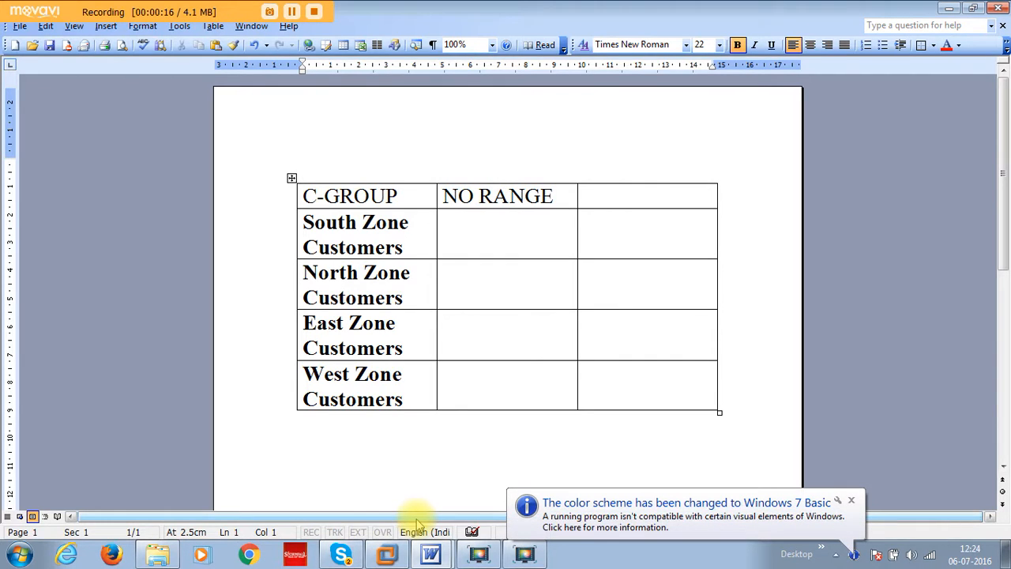
pyautogui.click(850, 502)
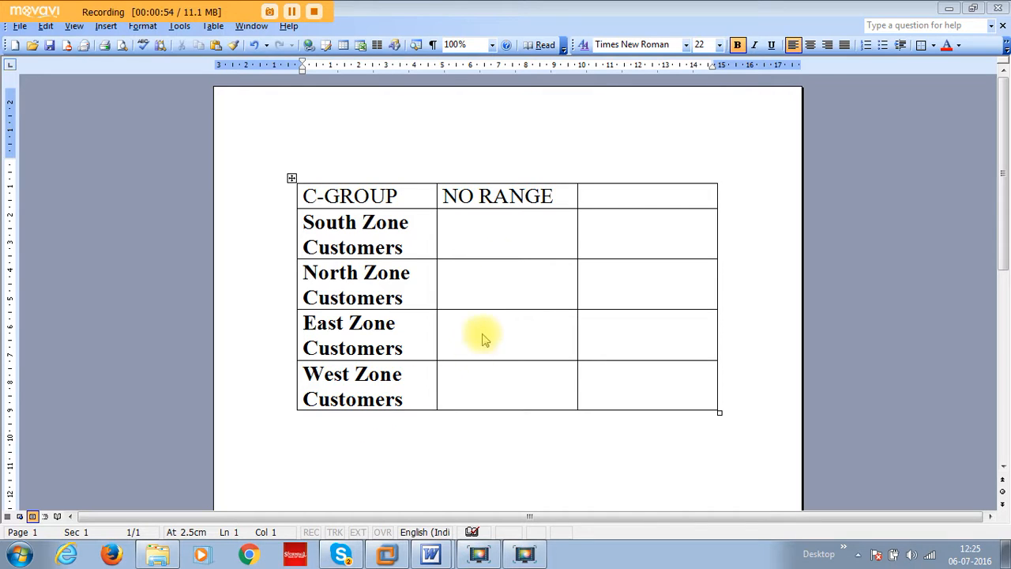
pyautogui.click(492, 231)
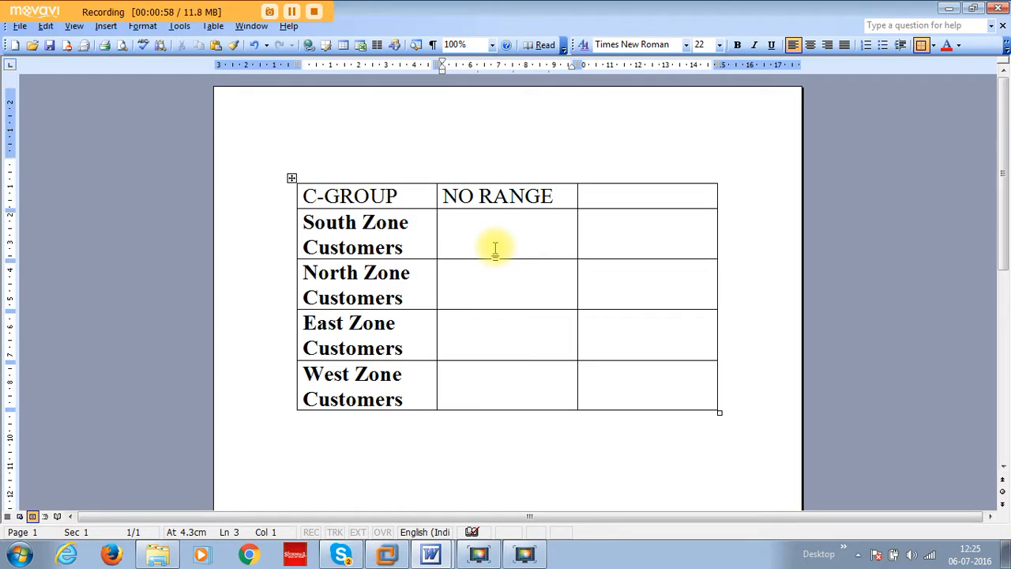
pyautogui.click(471, 286)
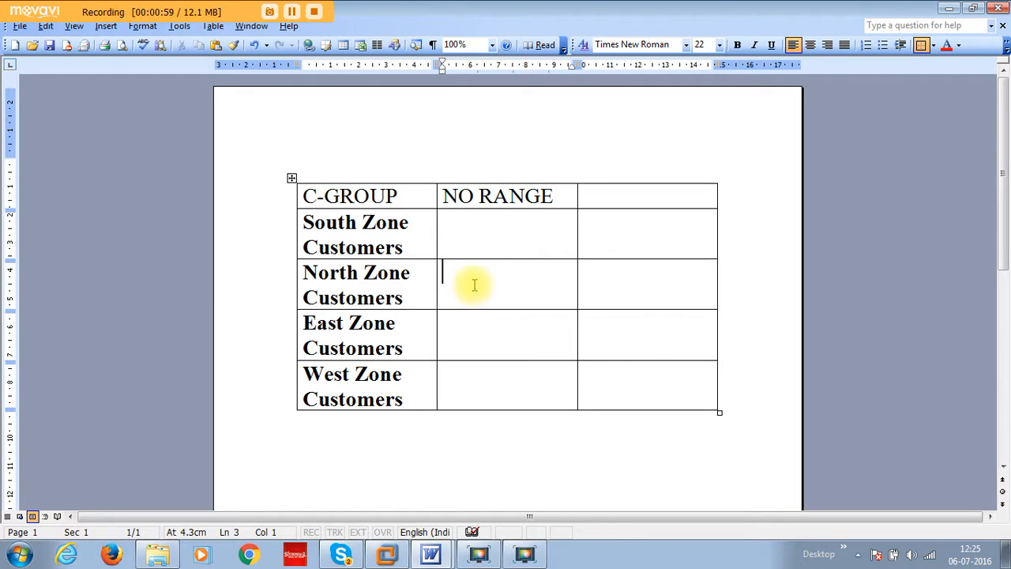
pyautogui.click(472, 341)
pyautogui.click(464, 393)
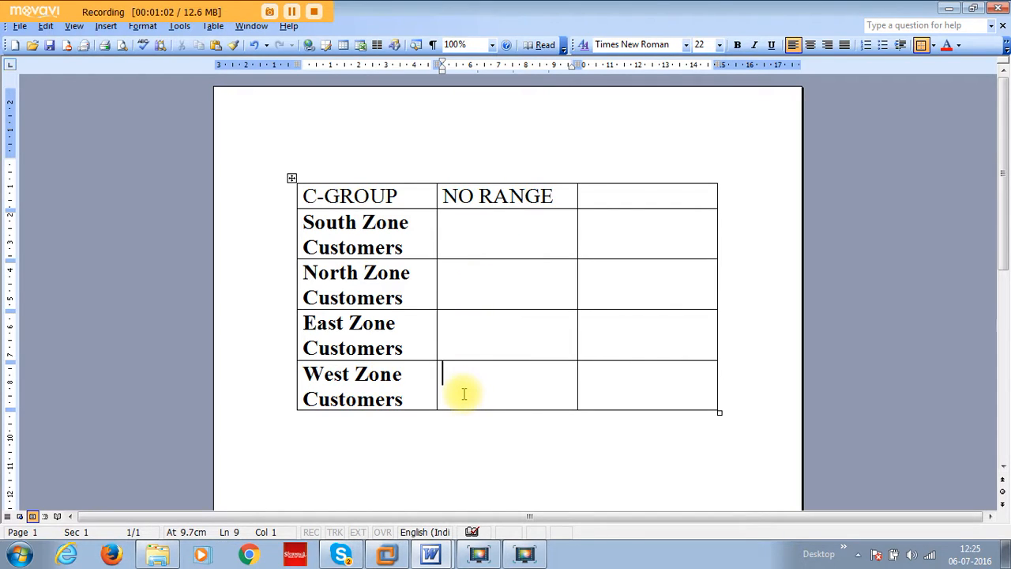
pyautogui.click(472, 231)
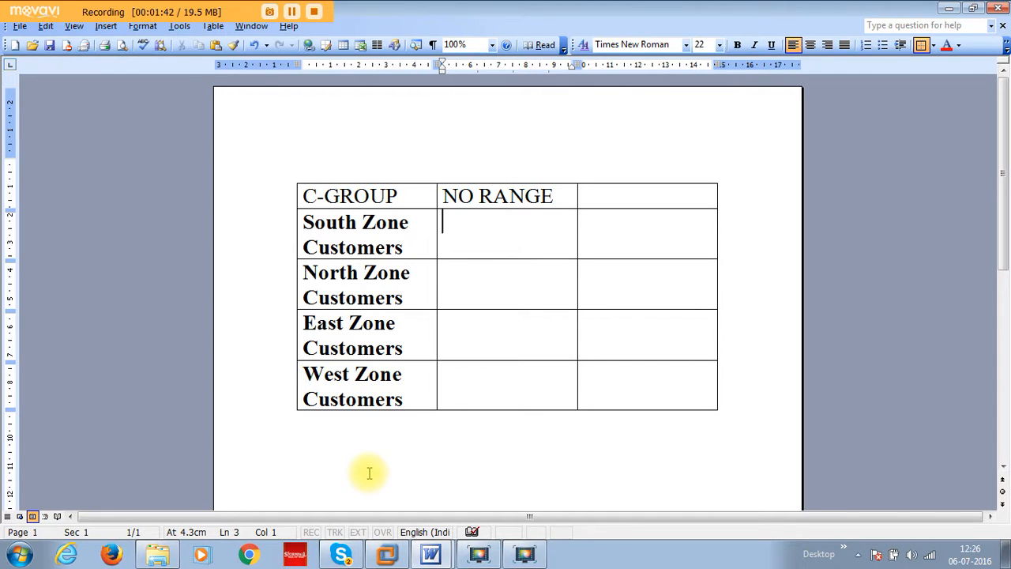
# View the start of the 001- customer-master-configuration document, then return to the customer zone table document
pyautogui.click(431, 555)
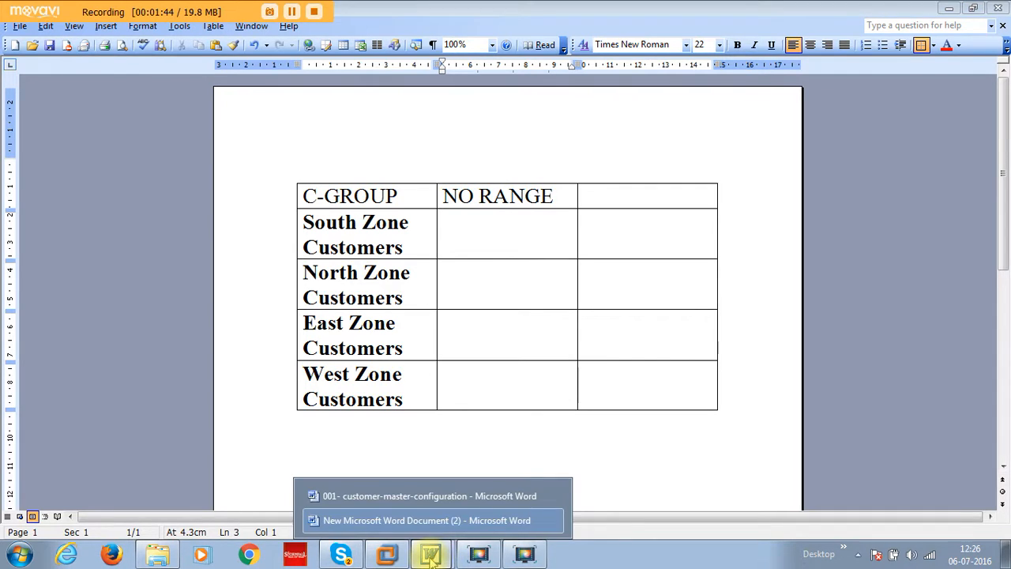
pyautogui.click(414, 491)
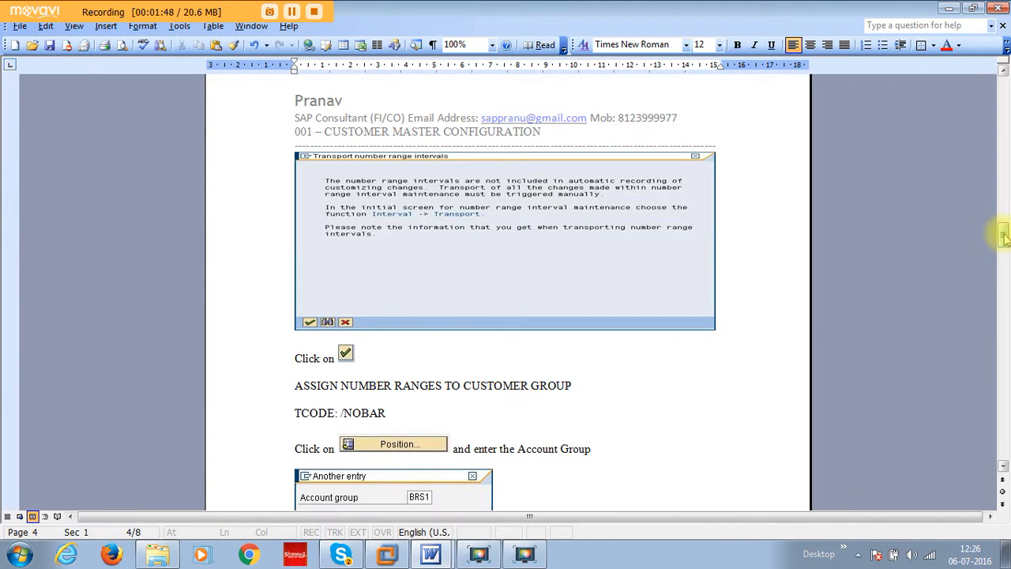
pyautogui.moveTo(1003, 235); pyautogui.dragTo(1005, 75)
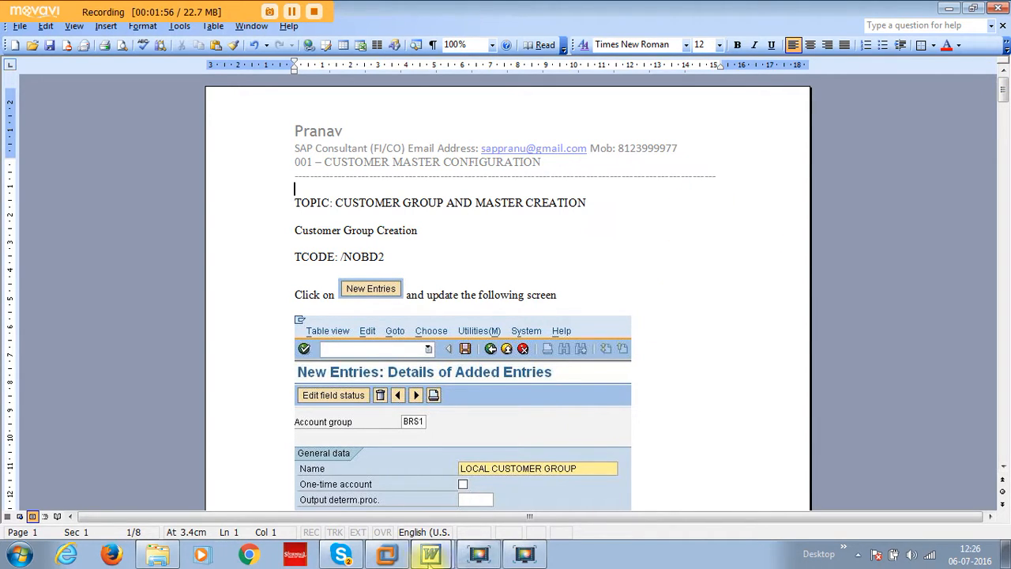
pyautogui.moveTo(431, 555)
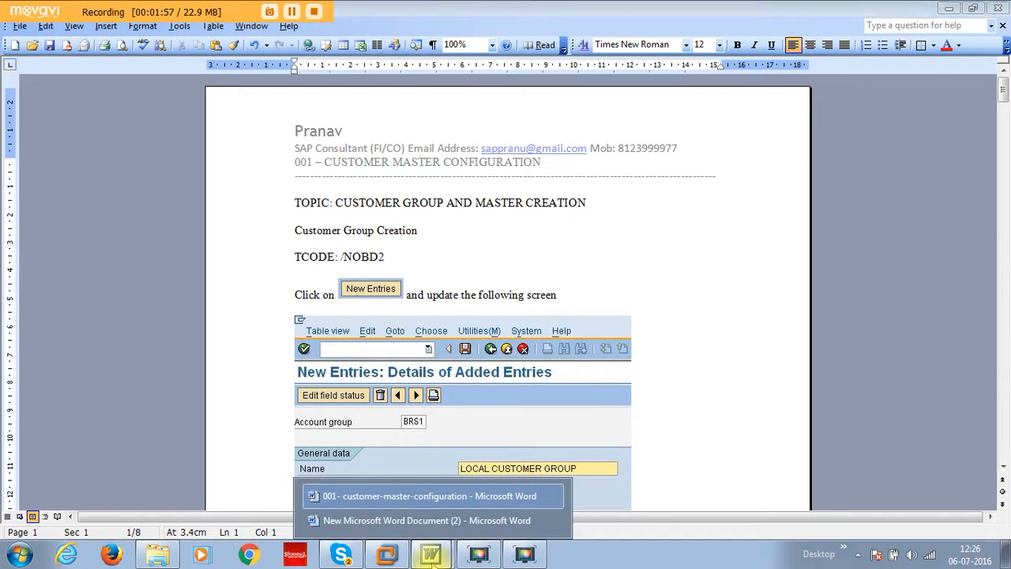
pyautogui.click(436, 521)
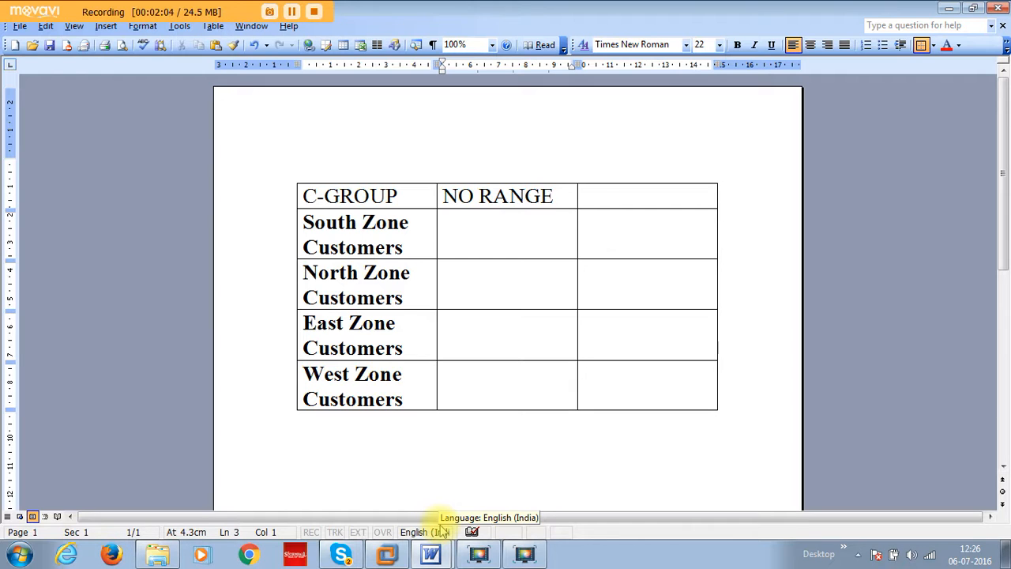
# Switch to SAP and open the Customer Account Groups overview with transaction /nobd2
pyautogui.click(389, 556)
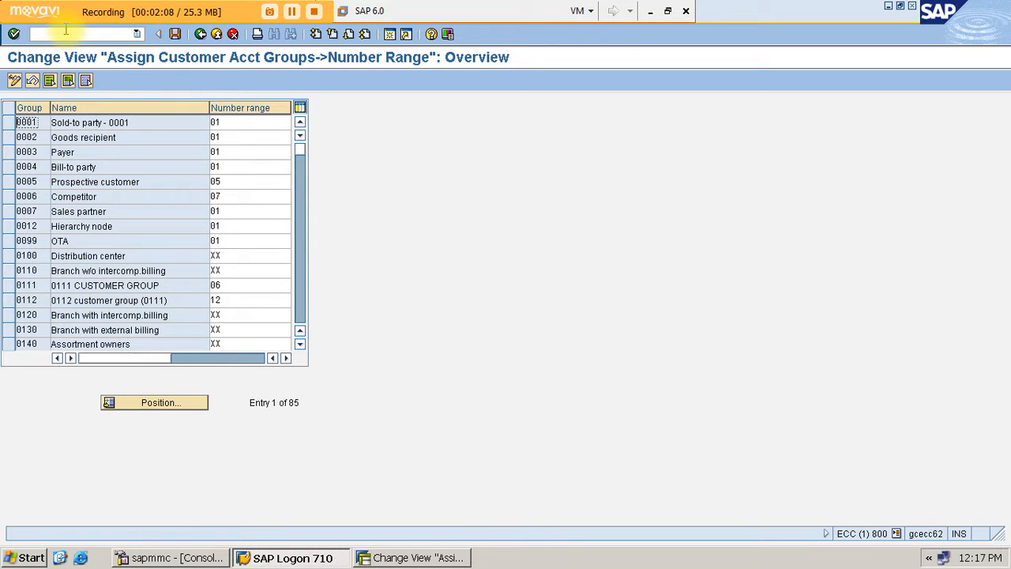
pyautogui.click(136, 34)
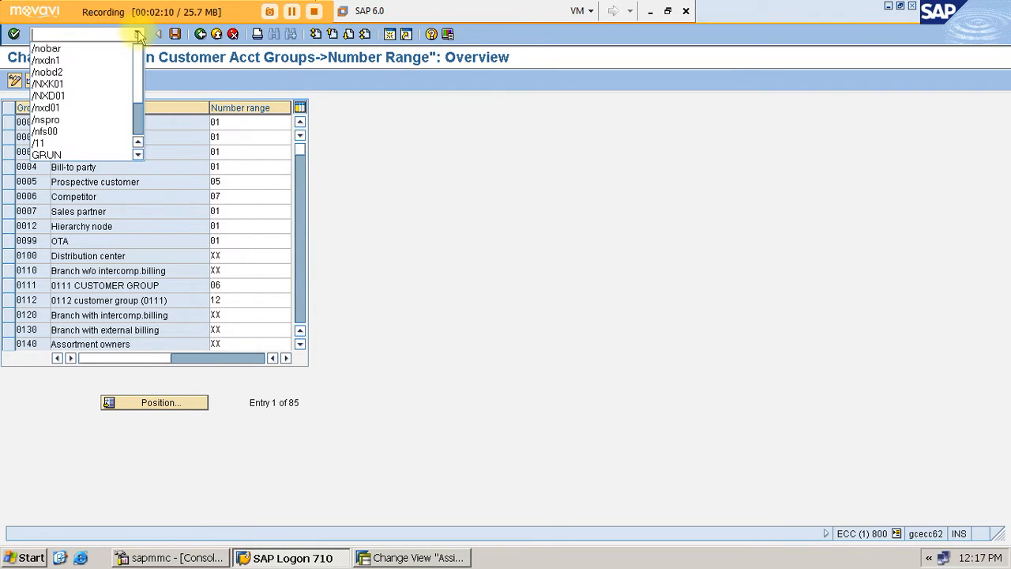
pyautogui.click(70, 70)
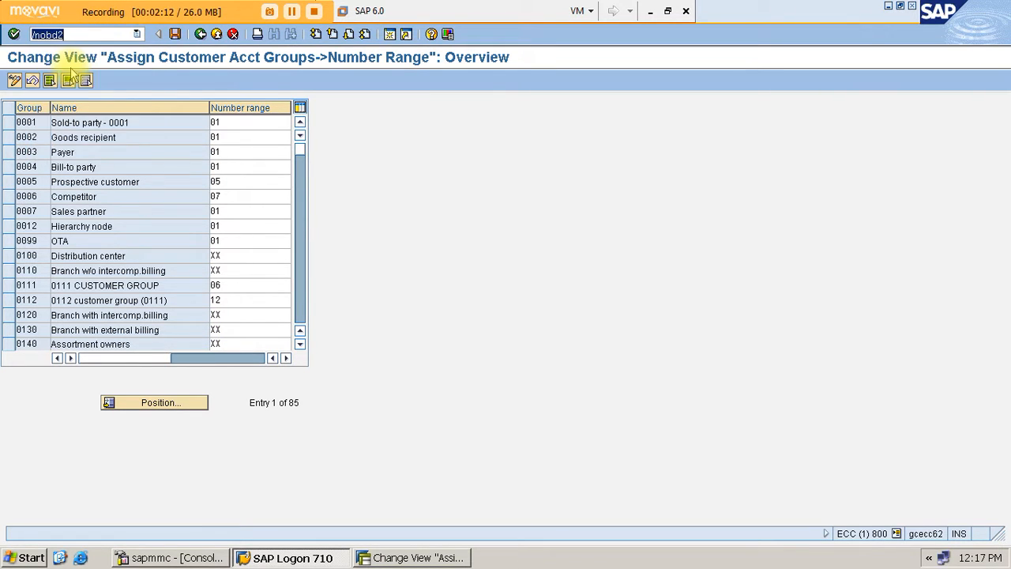
pyautogui.press('Return')
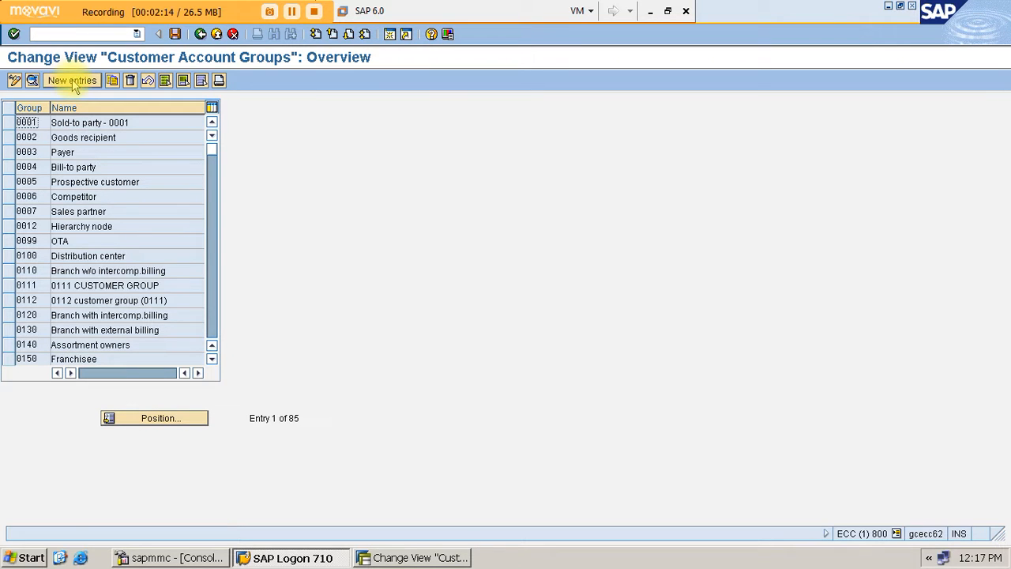
# Create a new customer account group 81SZ with the name 8136 SOUTH ZONE
pyautogui.click(72, 81)
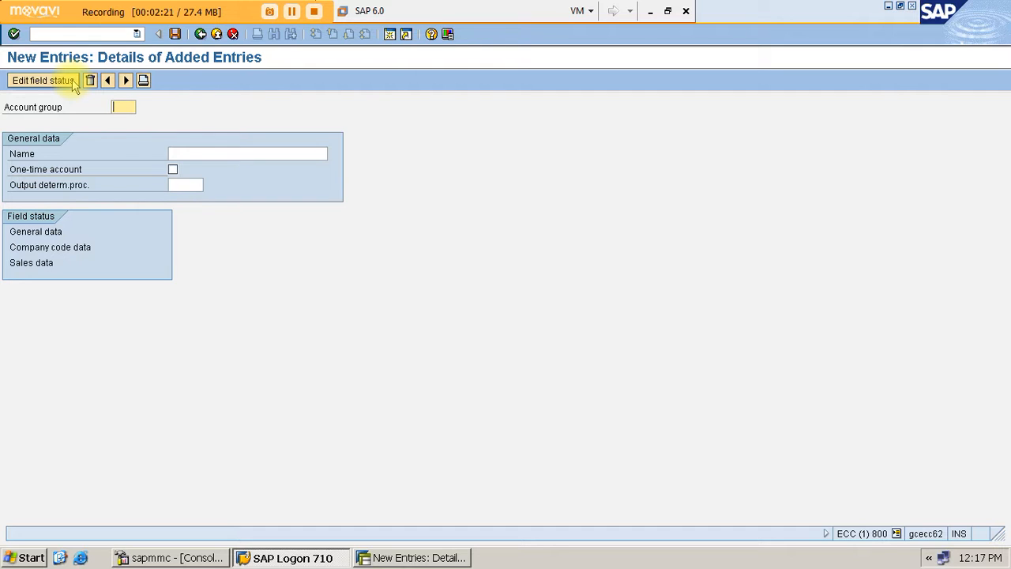
pyautogui.write('81')
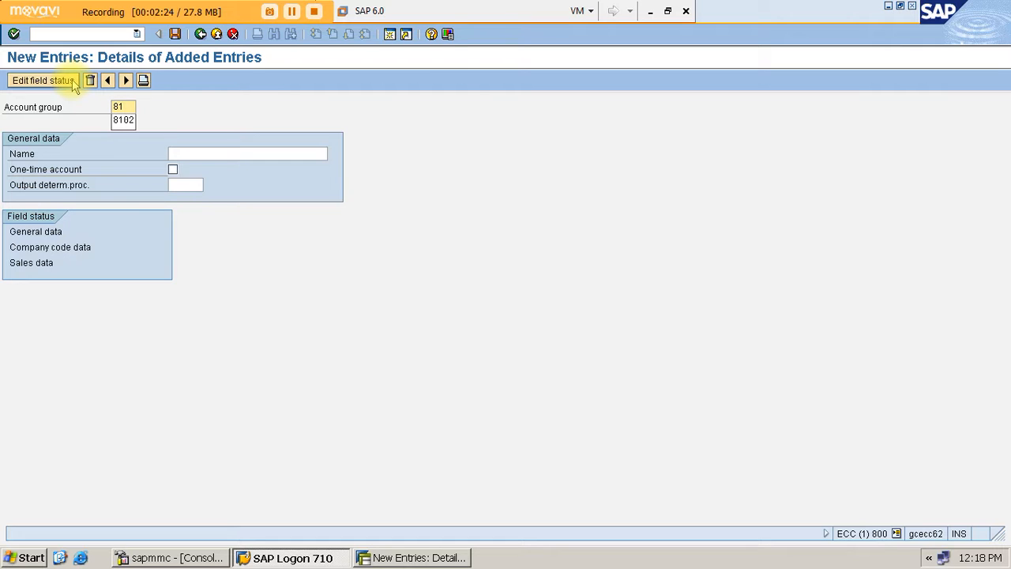
pyautogui.write('sz')
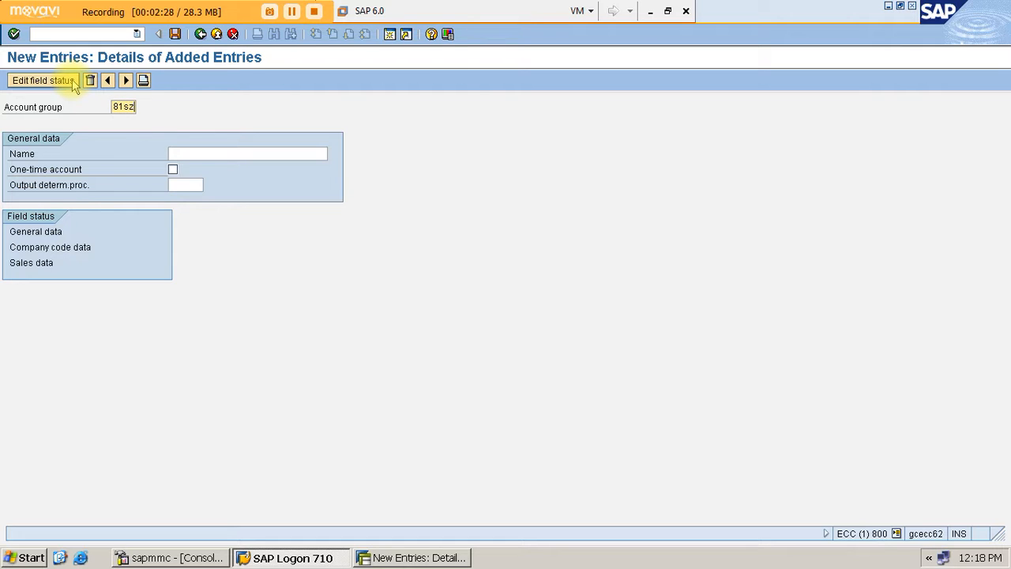
pyautogui.press('BackSpace')
pyautogui.write('SZ')
pyautogui.click(206, 155)
pyautogui.write('813')
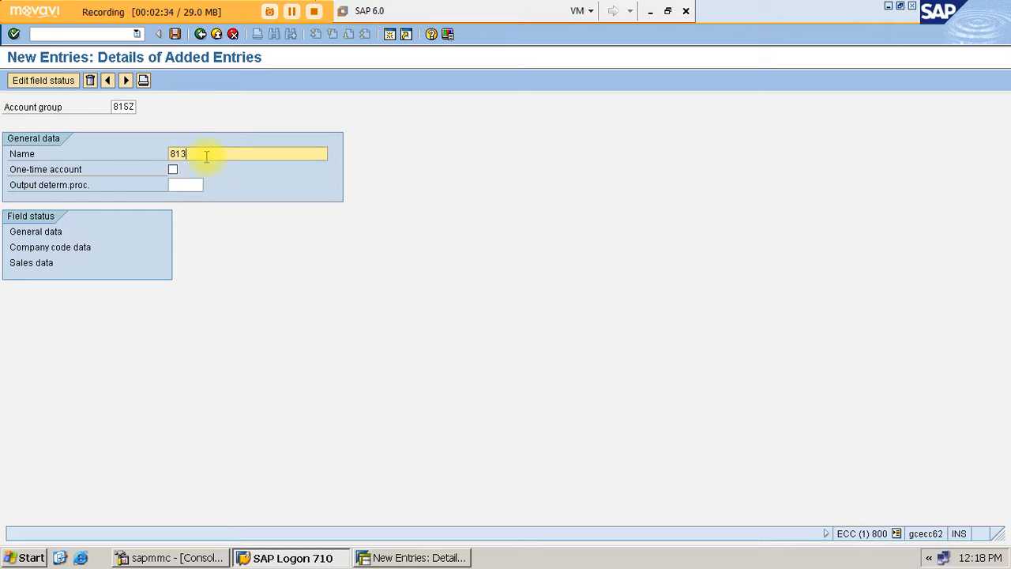
pyautogui.write('6 SOUTH ZONE')
# In the company code data field status of 81SZ, make Reconciliation account, Sort key and Terms of payment required entries
pyautogui.click(41, 248)
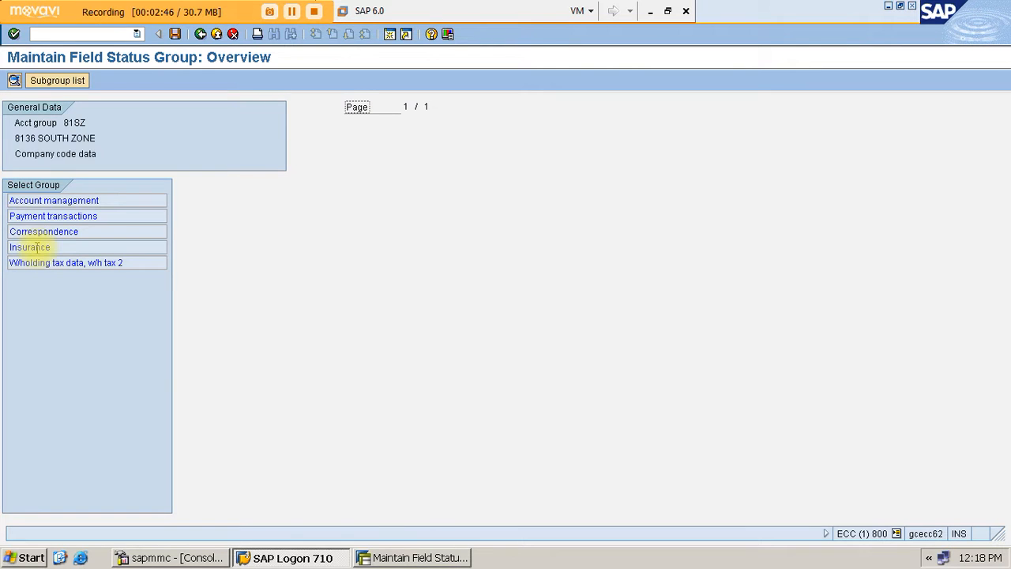
pyautogui.click(45, 200)
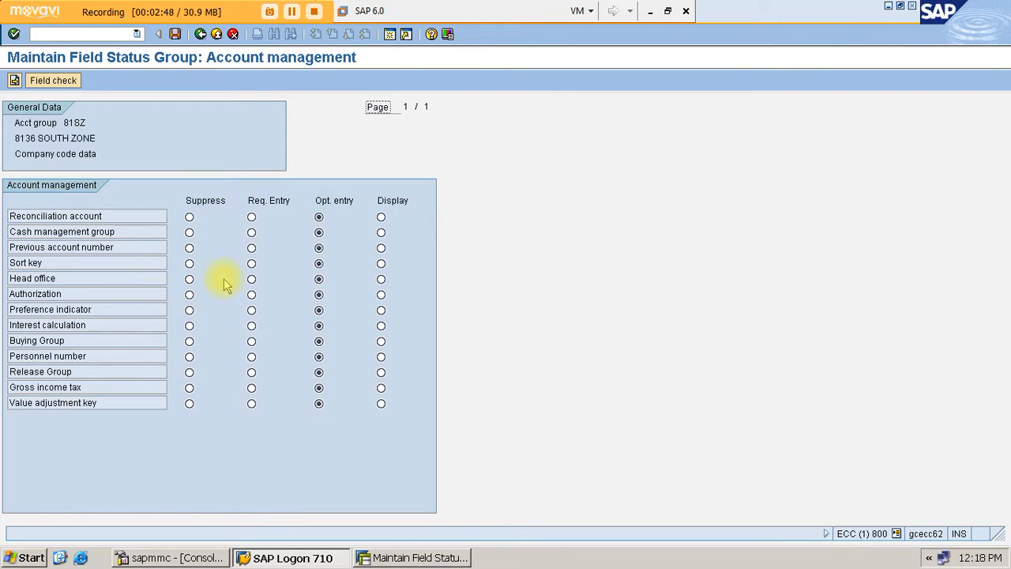
pyautogui.click(251, 217)
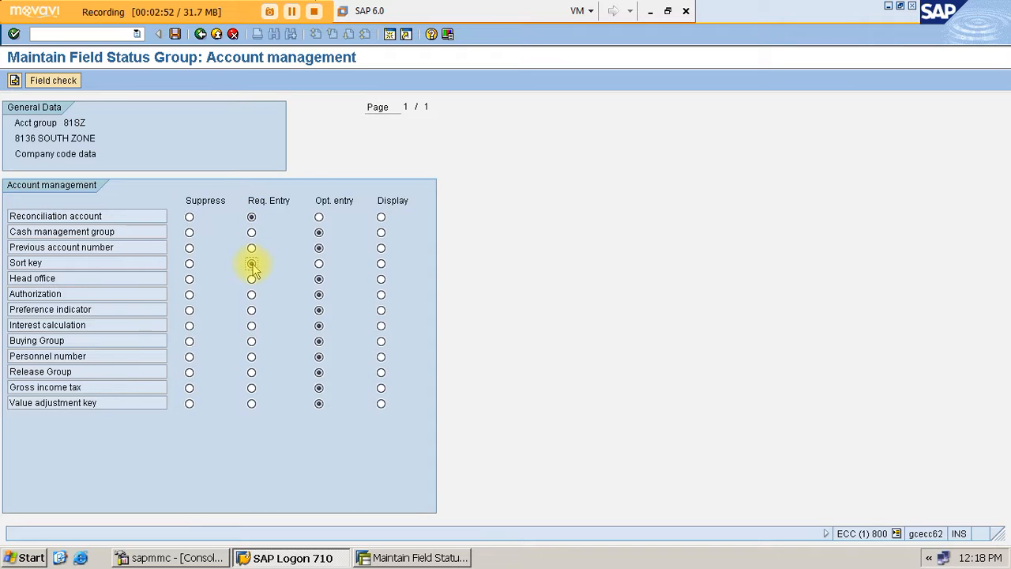
pyautogui.click(14, 80)
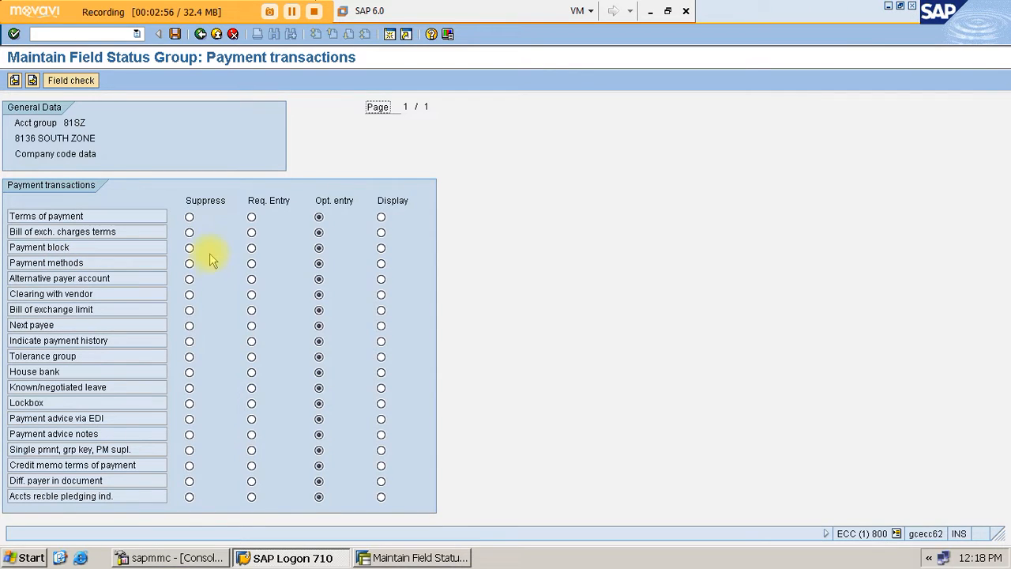
pyautogui.click(251, 218)
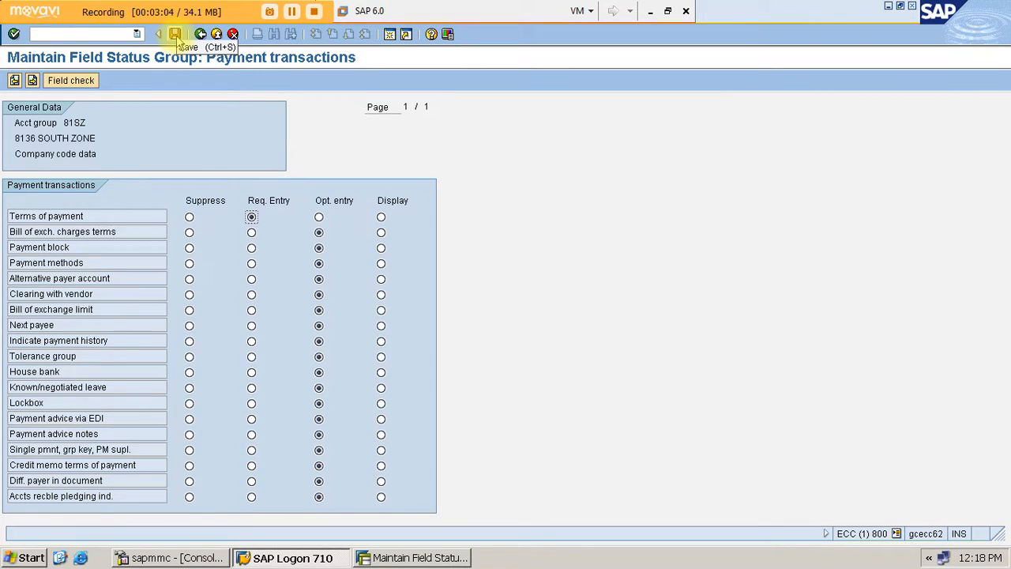
# Save account group 81SZ under customizing request ECCK900008 (PRJ-8136 COMPANY CODE SETUP) and return to the account groups overview
pyautogui.click(178, 36)
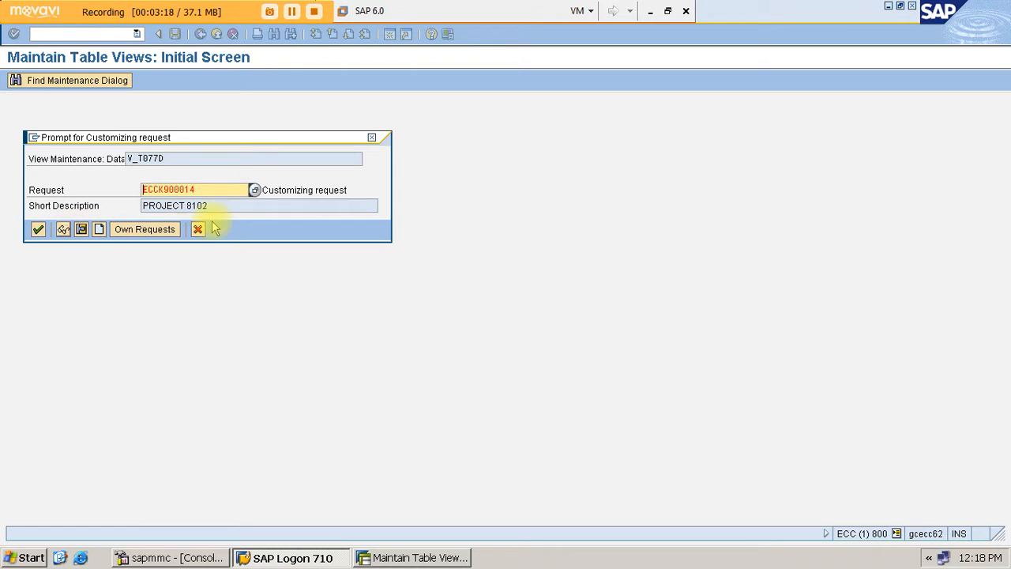
pyautogui.click(256, 191)
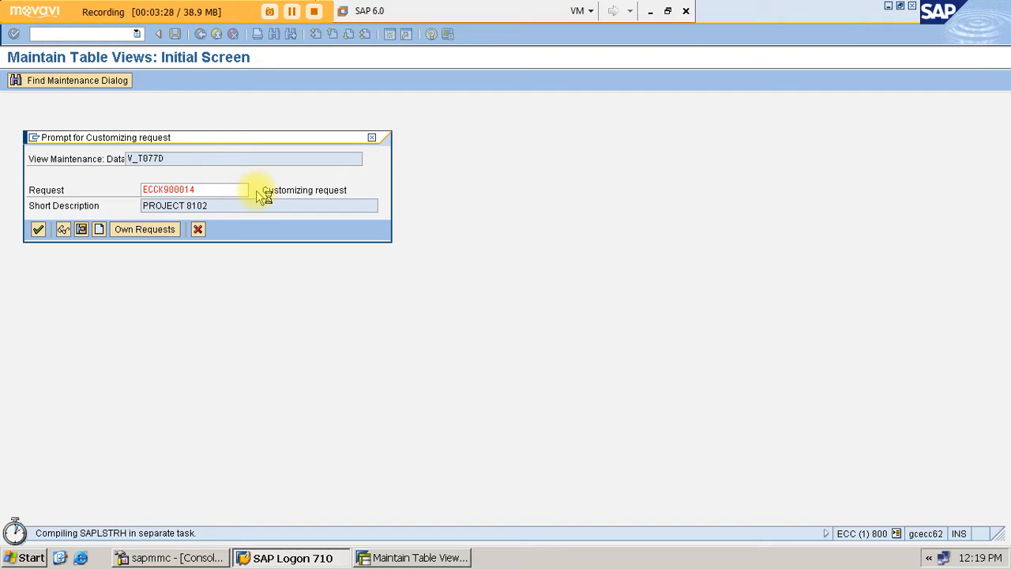
pyautogui.click(651, 13)
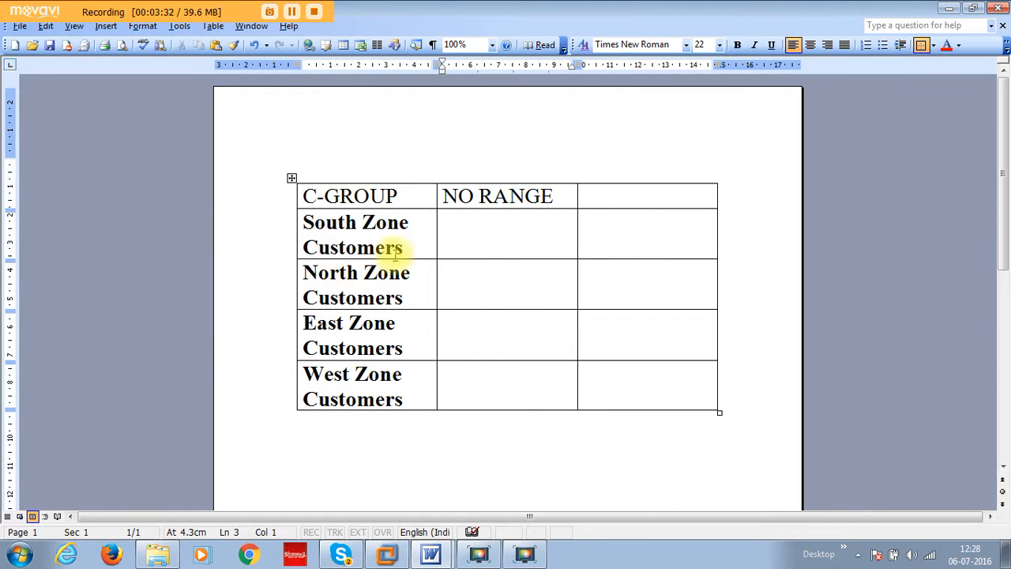
pyautogui.click(387, 555)
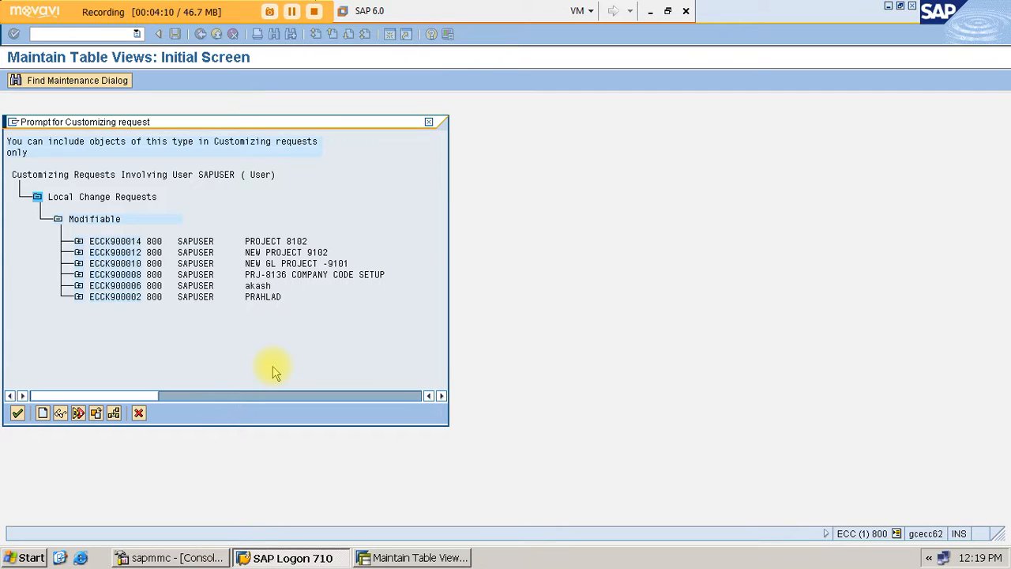
pyautogui.doubleClick(109, 276)
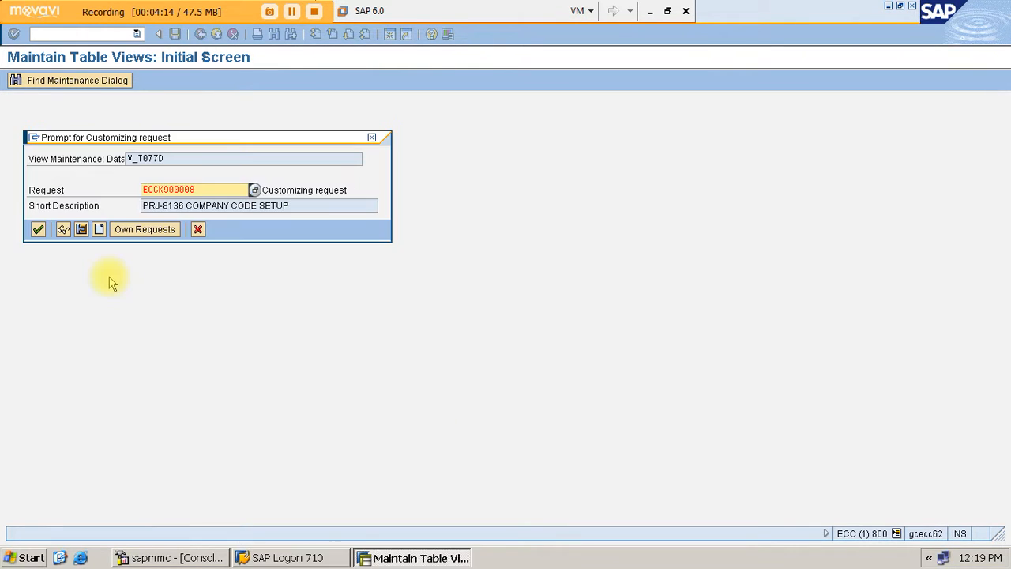
pyautogui.click(38, 229)
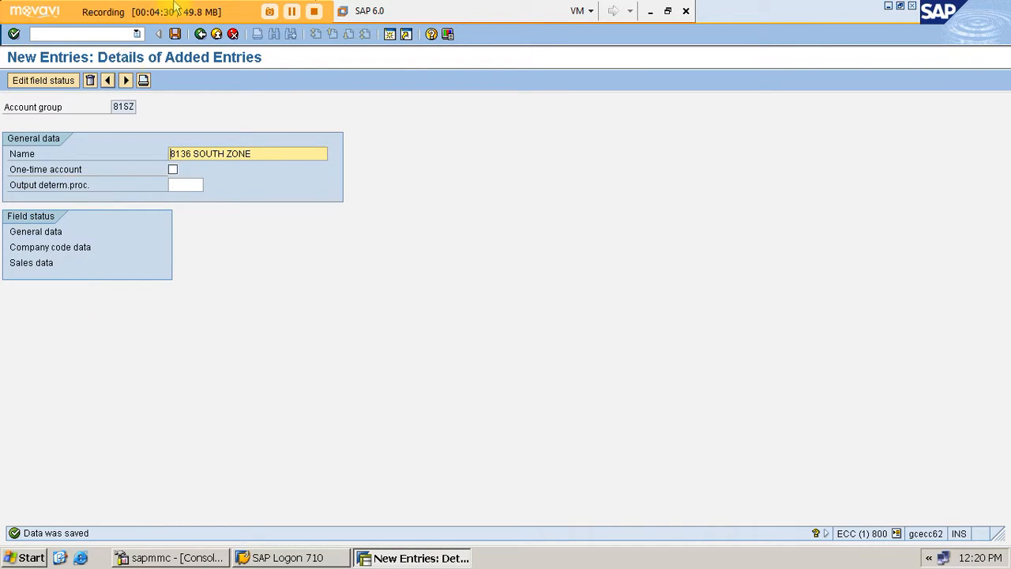
pyautogui.click(176, 34)
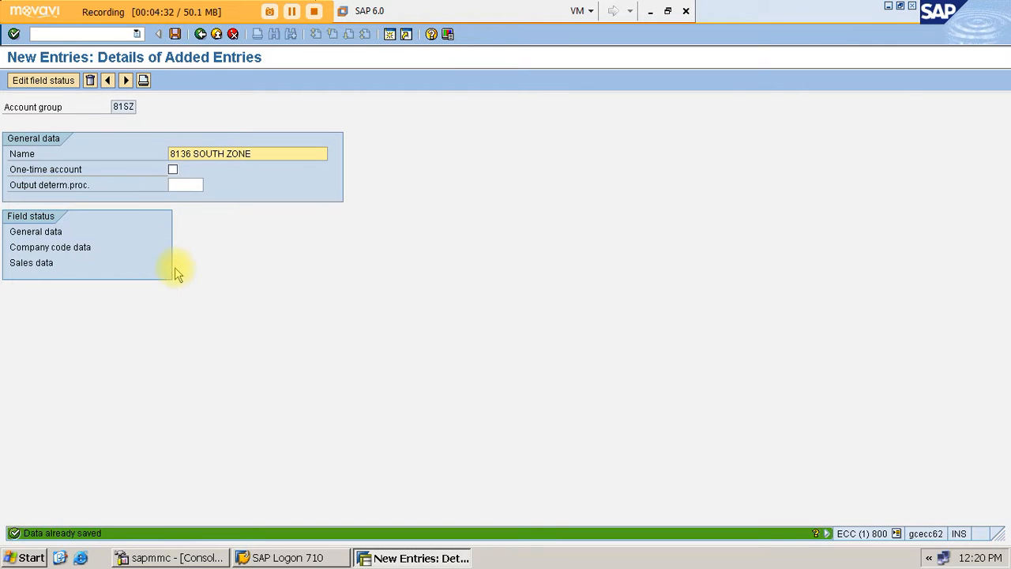
pyautogui.click(200, 34)
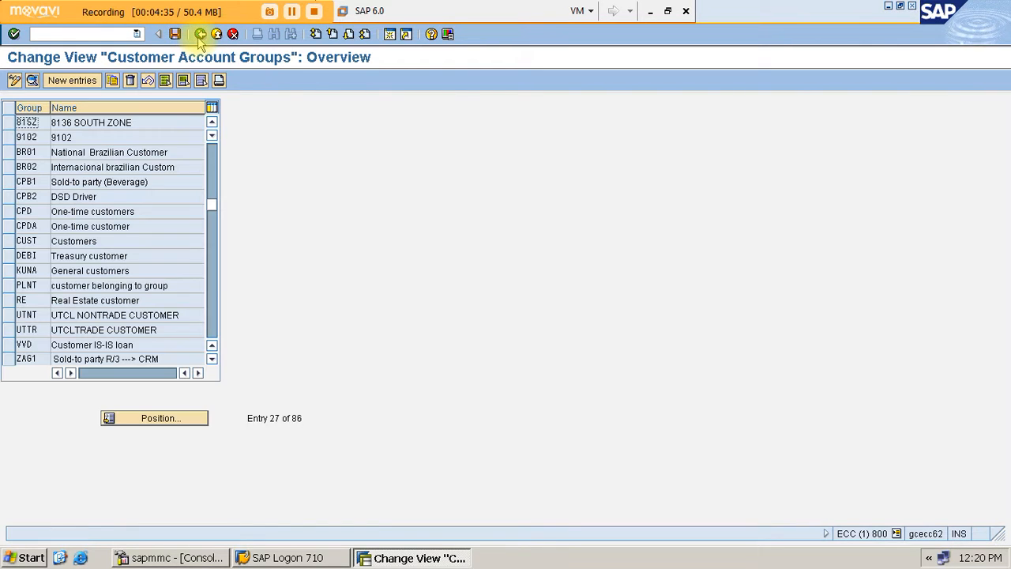
# Create a new customer account group 81NZ with the name 8136 NORTH ZONE
pyautogui.click(72, 80)
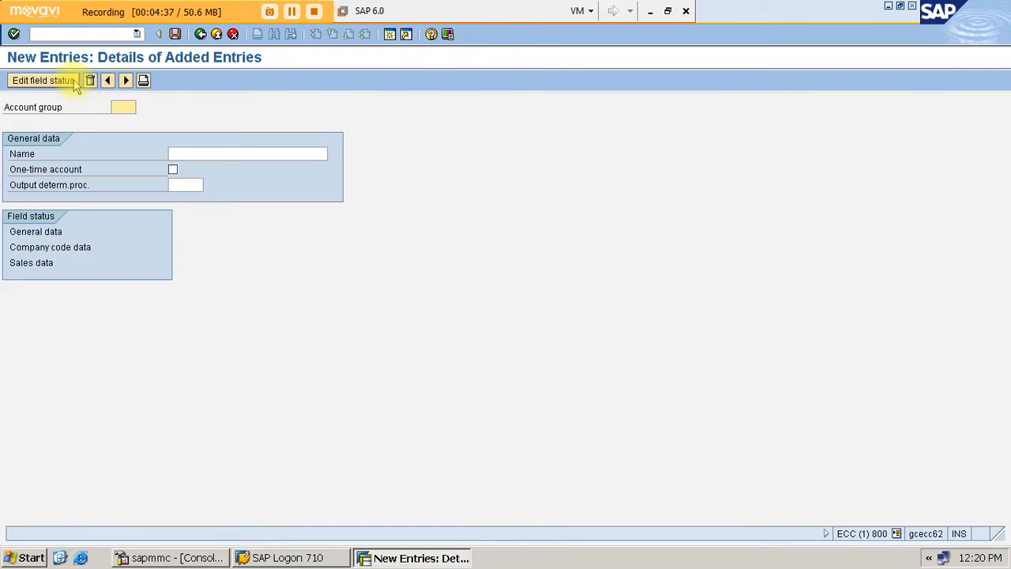
pyautogui.write('81')
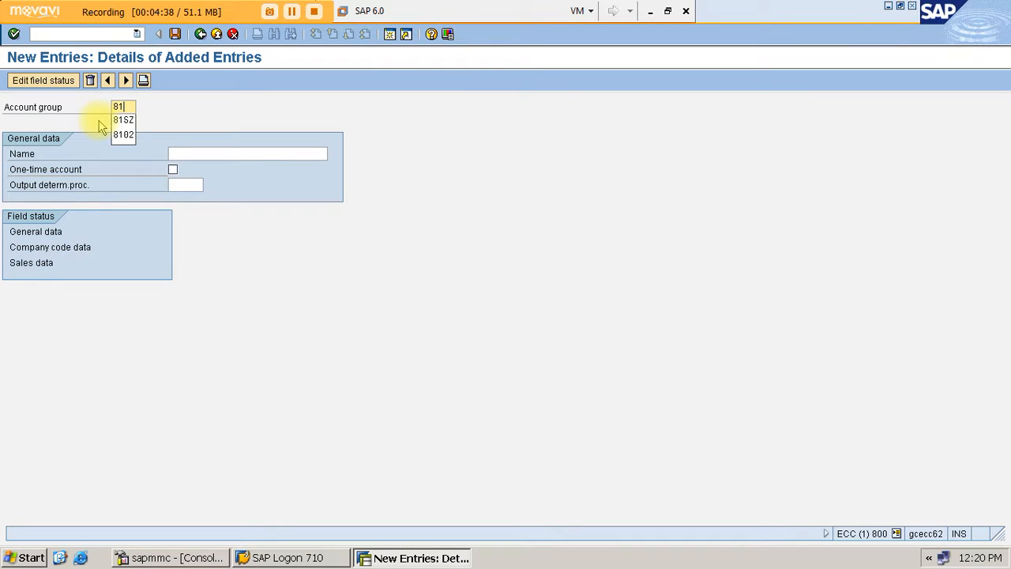
pyautogui.write('NZ')
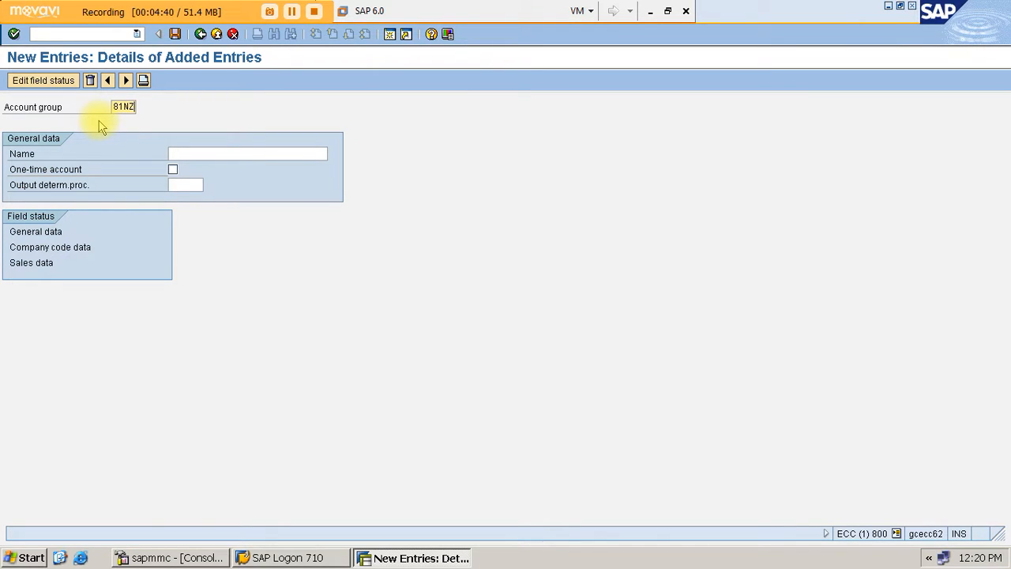
pyautogui.click(198, 155)
pyautogui.write('8')
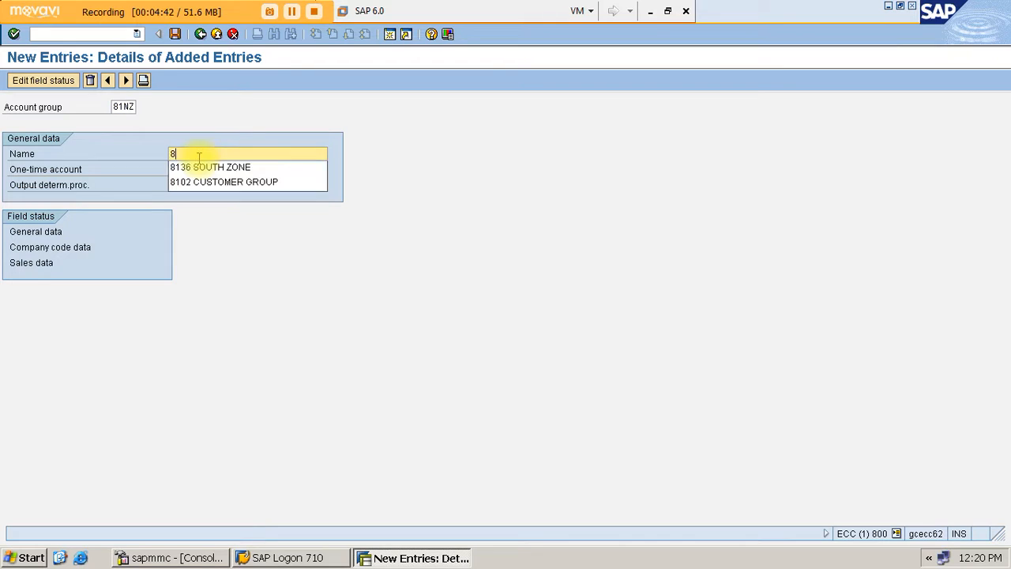
pyautogui.write('2')
pyautogui.press('BackSpace')
pyautogui.click(196, 169)
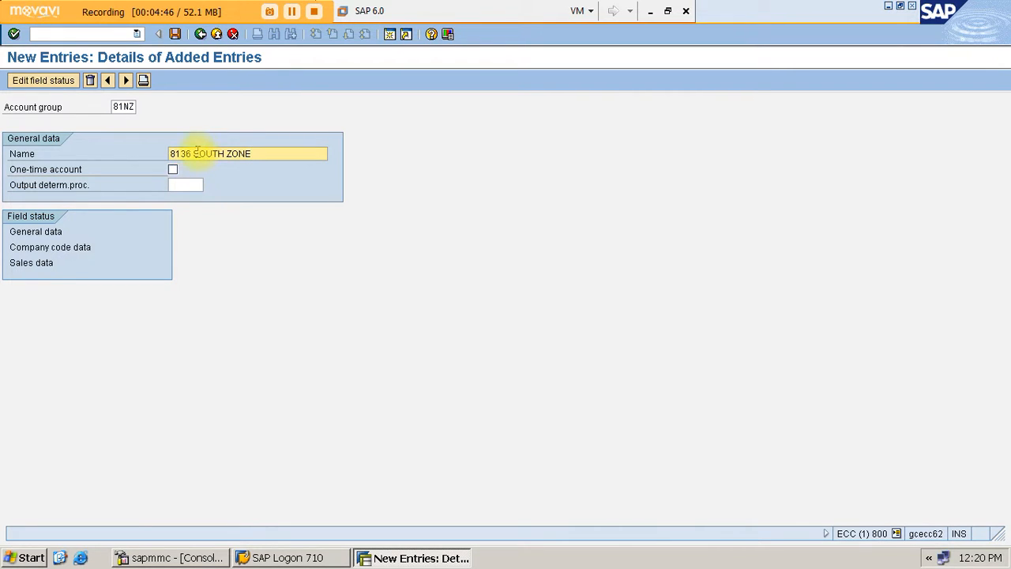
pyautogui.click(194, 154)
pyautogui.press('Delete')
pyautogui.press('Delete')
pyautogui.press('Delete')
pyautogui.press('Delete')
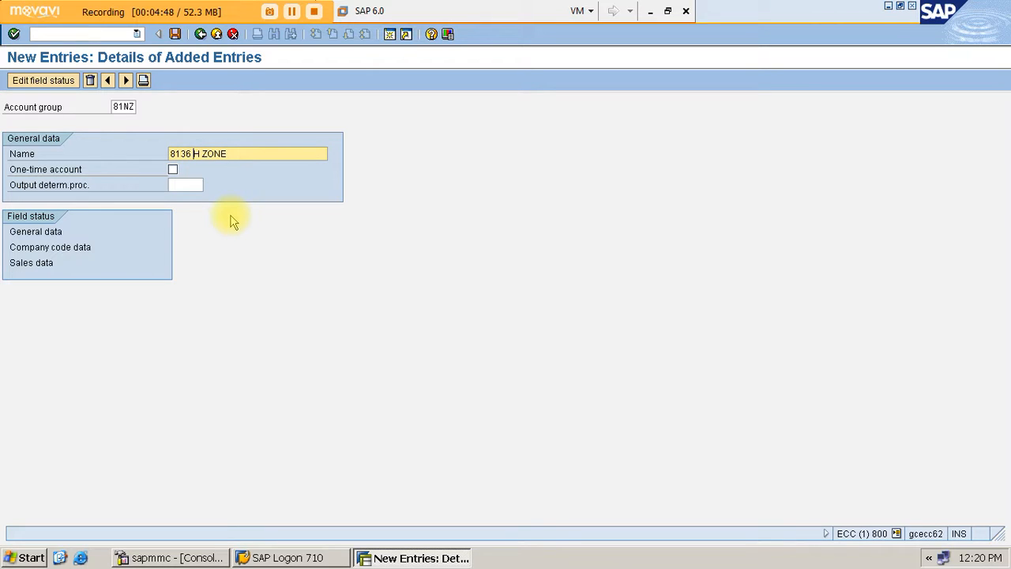
pyautogui.press('Delete')
pyautogui.press('Delete')
pyautogui.write('NORTH')
# In the company code data field status of 81NZ, make Reconciliation account, Sort key and Terms of payment required entries and save the group
pyautogui.doubleClick(66, 250)
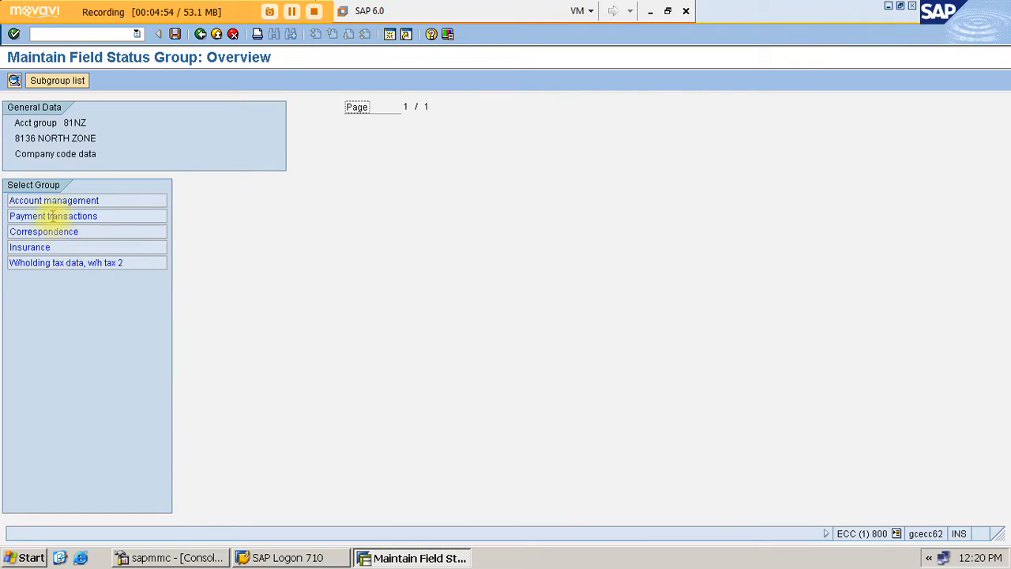
pyautogui.doubleClick(59, 201)
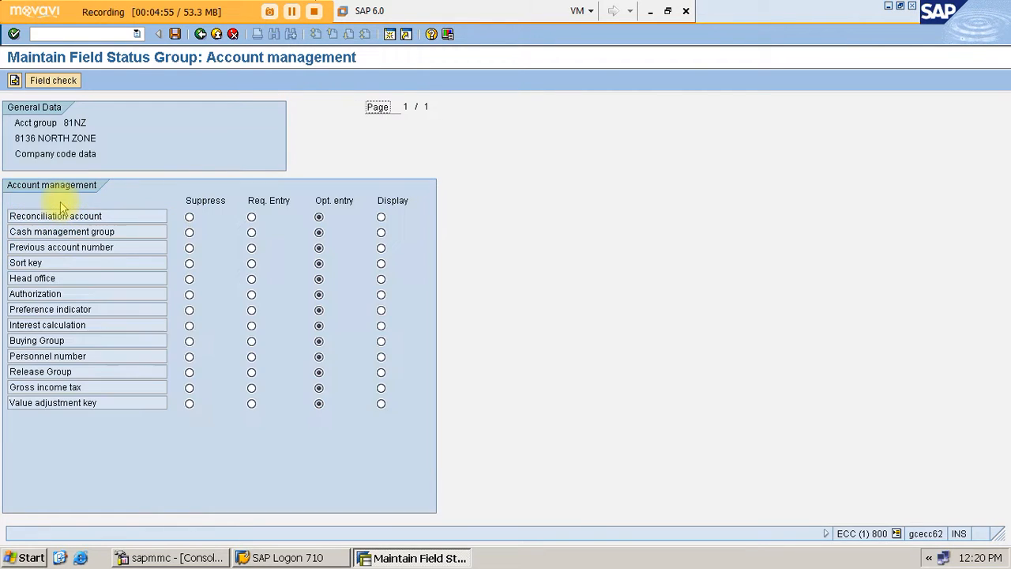
pyautogui.click(251, 217)
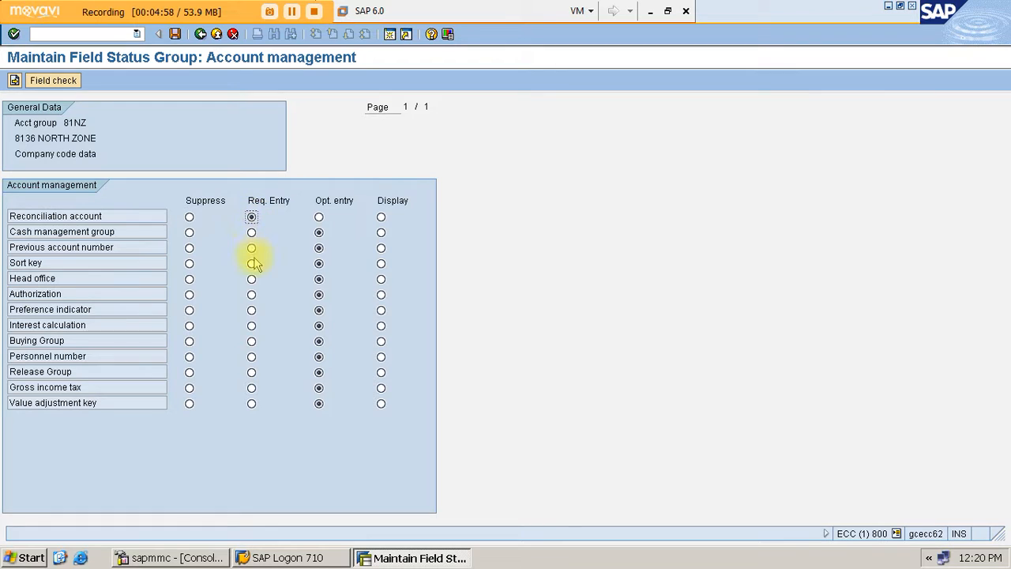
pyautogui.click(251, 263)
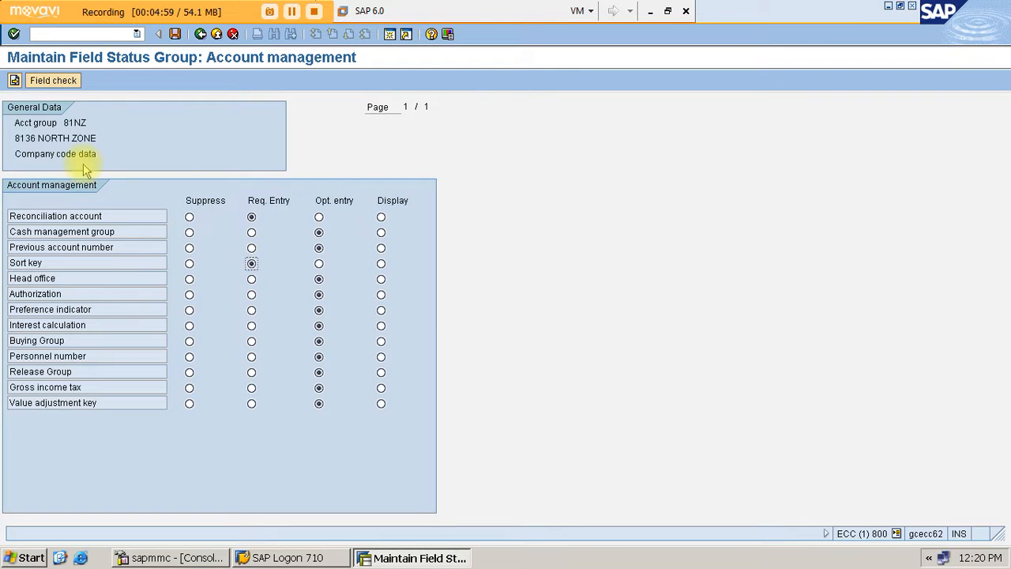
pyautogui.click(14, 80)
pyautogui.click(251, 216)
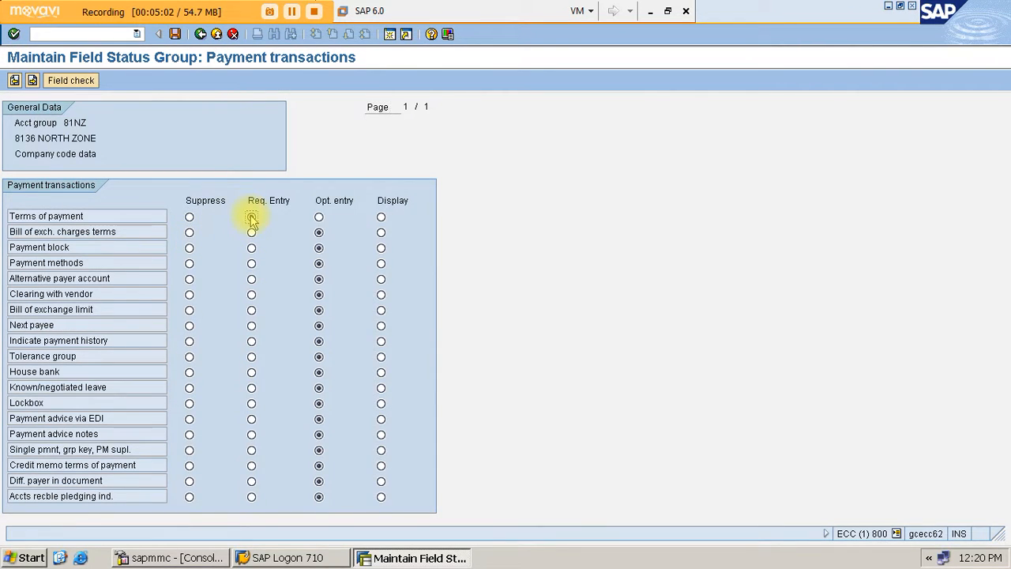
pyautogui.click(175, 33)
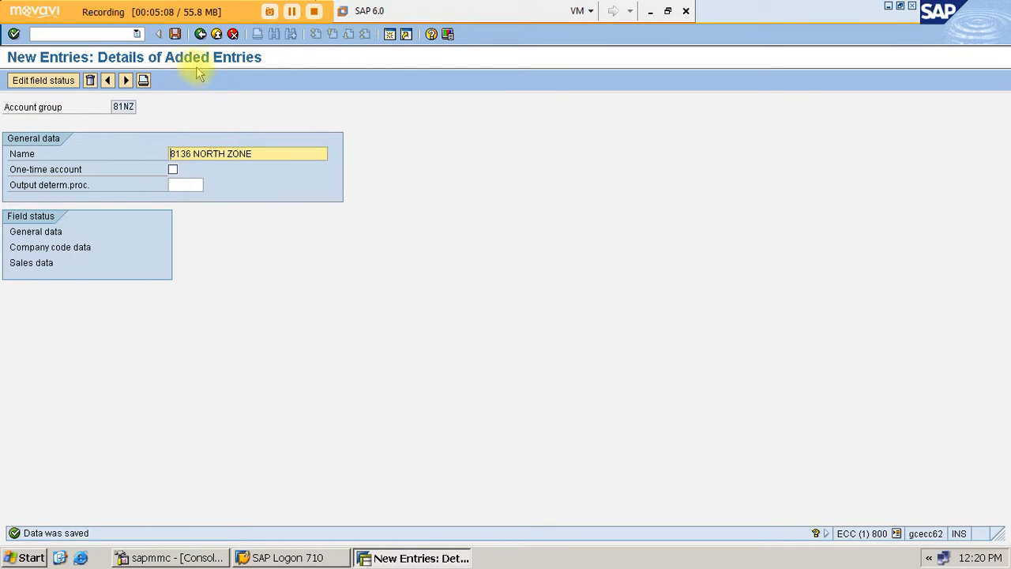
# Check the customer zone list in the Word document and return to the Customer Account Groups overview in SAP
pyautogui.click(652, 18)
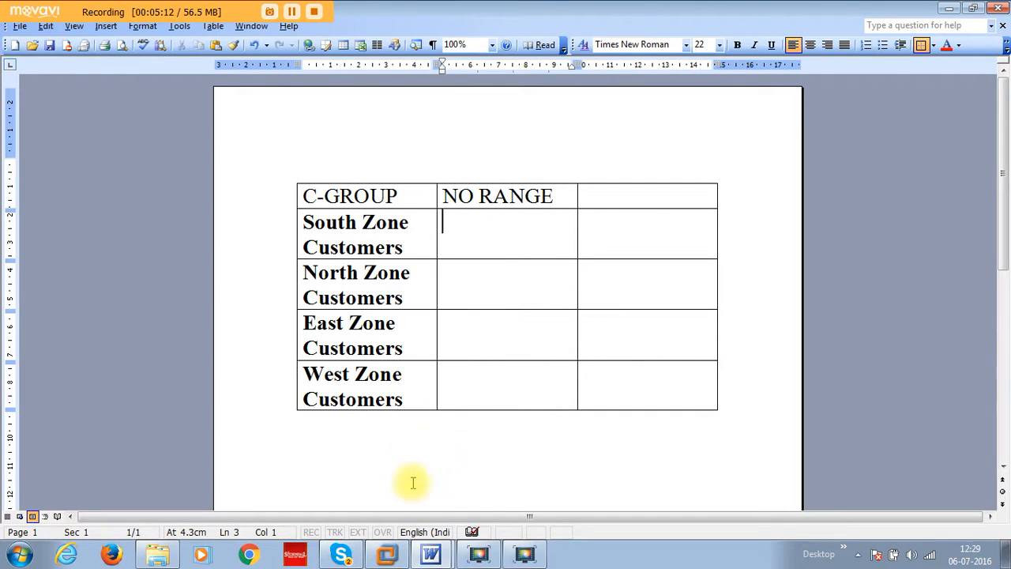
pyautogui.click(399, 559)
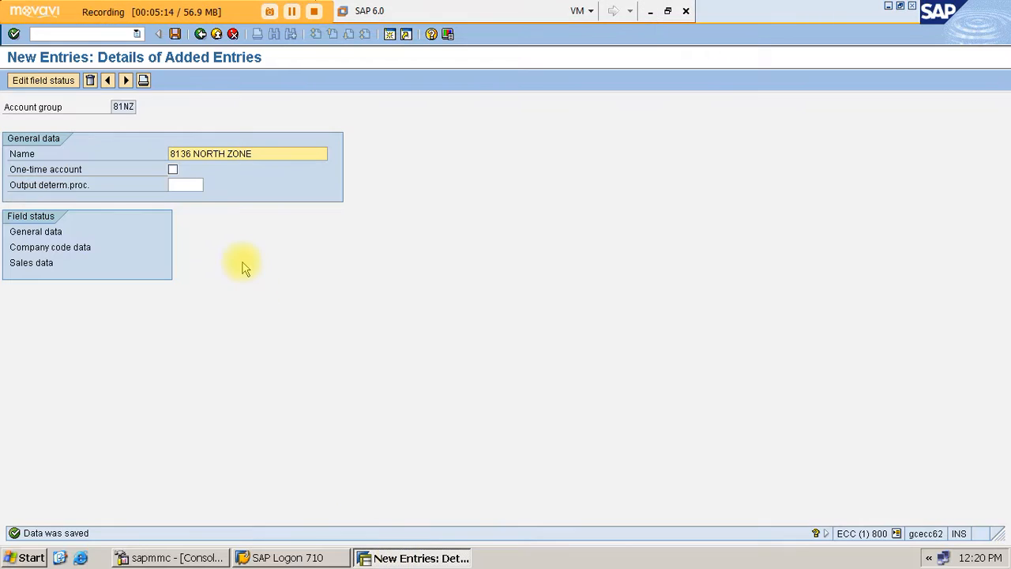
pyautogui.click(201, 34)
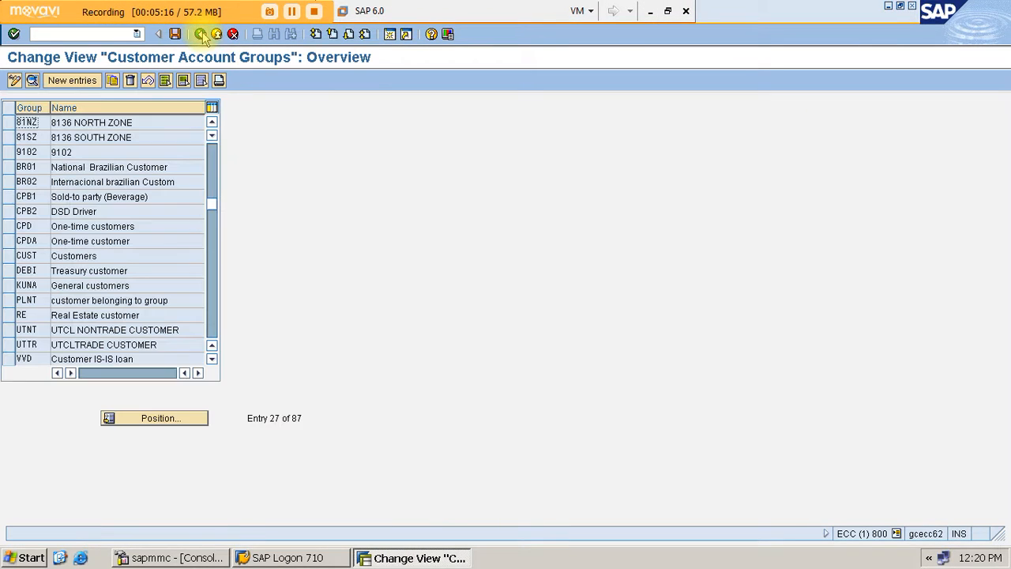
# Create a new customer account group 81EZ with the name 8136 EAST ZONE
pyautogui.click(71, 82)
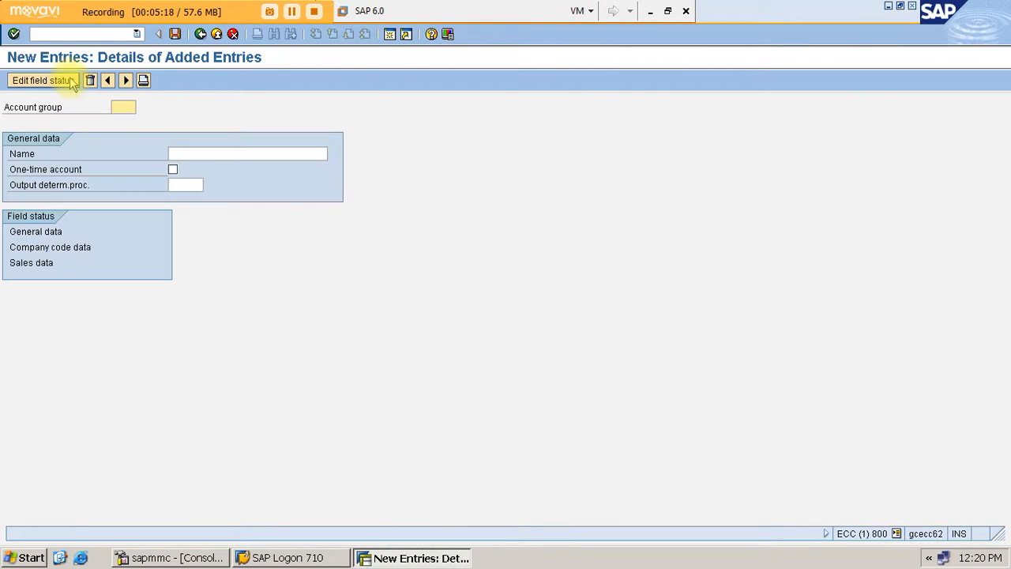
pyautogui.write('81')
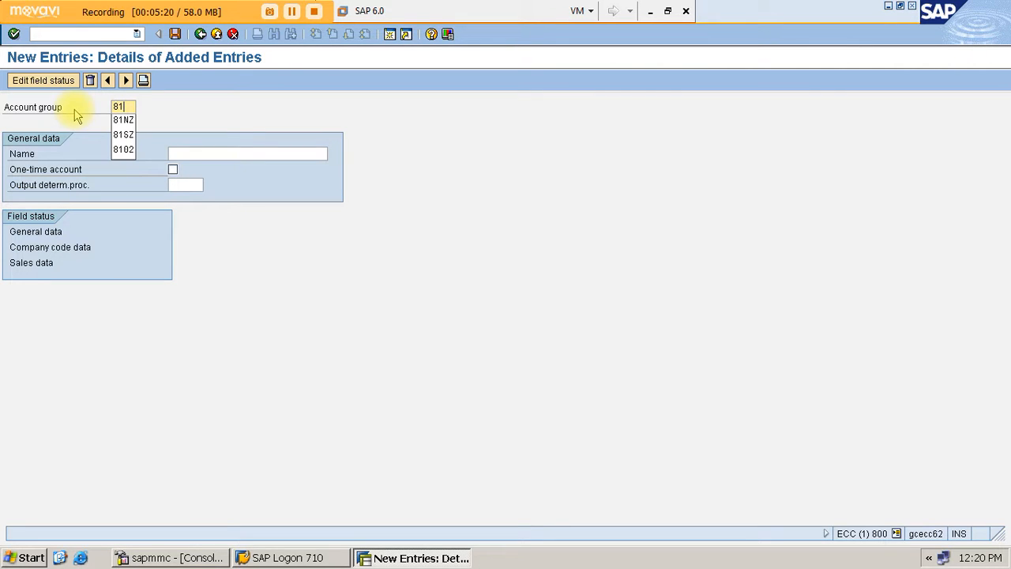
pyautogui.write('EZ')
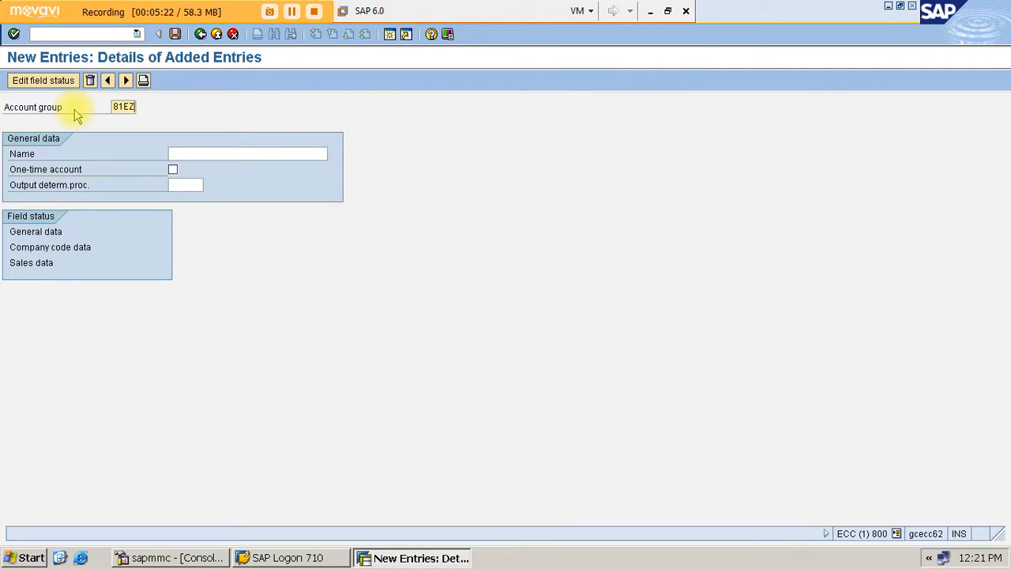
pyautogui.click(199, 153)
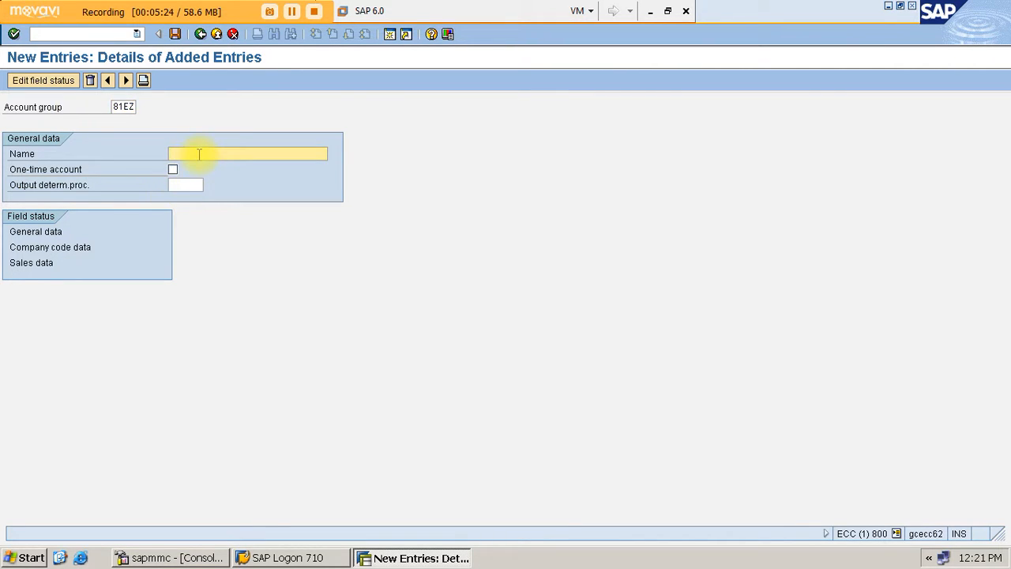
pyautogui.write('8136')
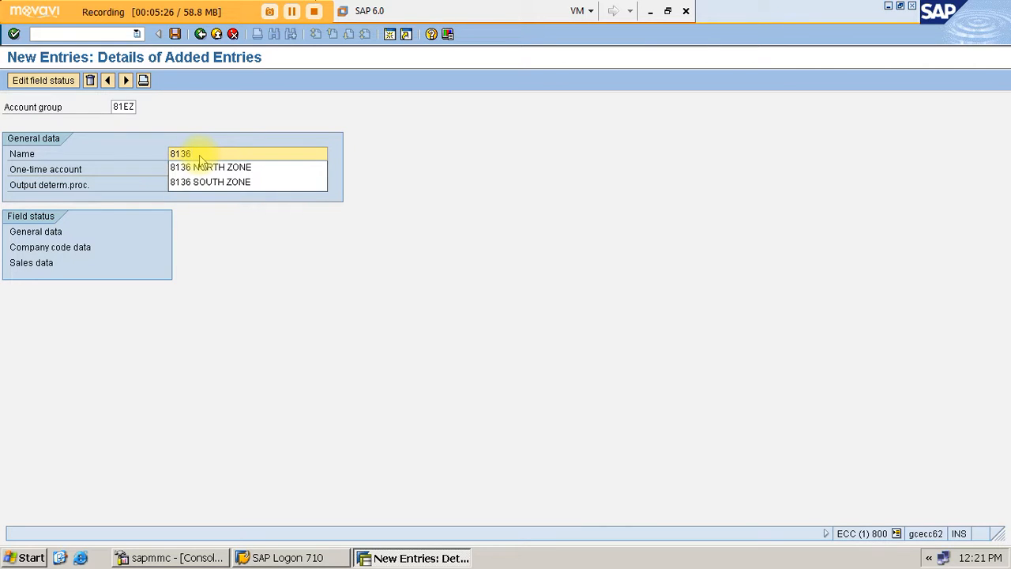
pyautogui.write(' EAST ZO')
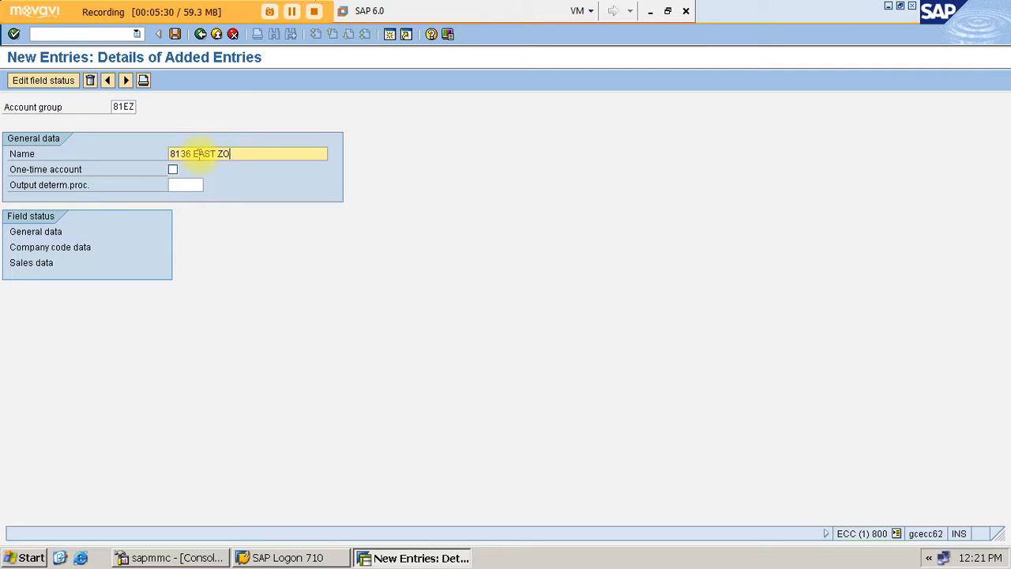
pyautogui.write('NE')
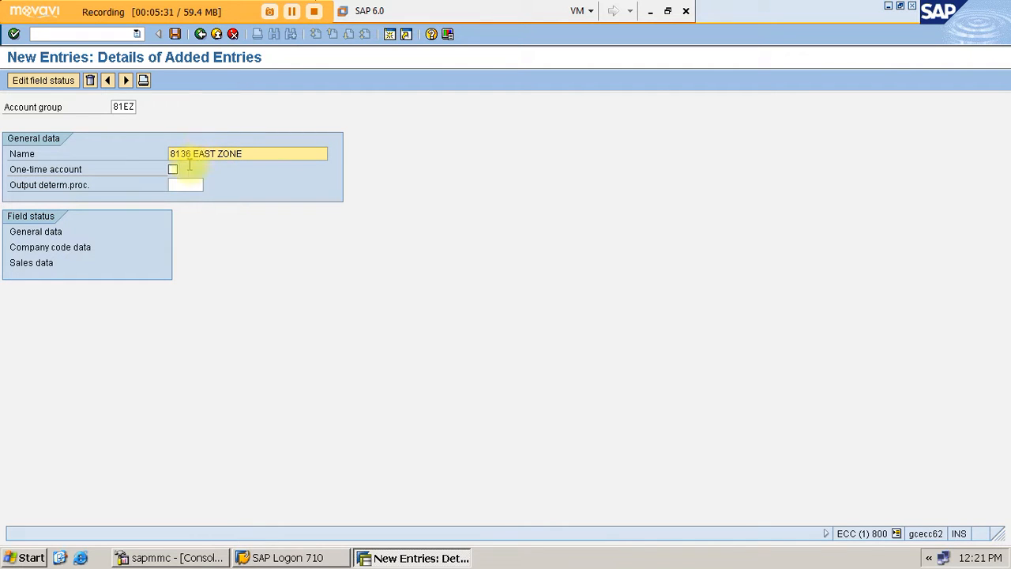
# Make Reconciliation account, Sort key and Terms of payment required in 81EZ's company code data field status, and save the group back to the overview
pyautogui.doubleClick(70, 247)
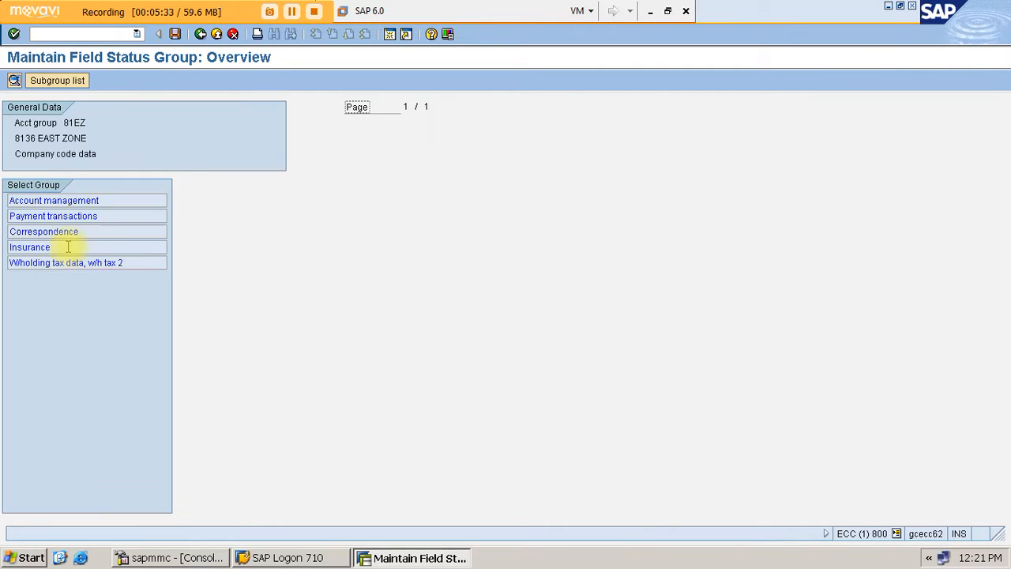
pyautogui.doubleClick(53, 201)
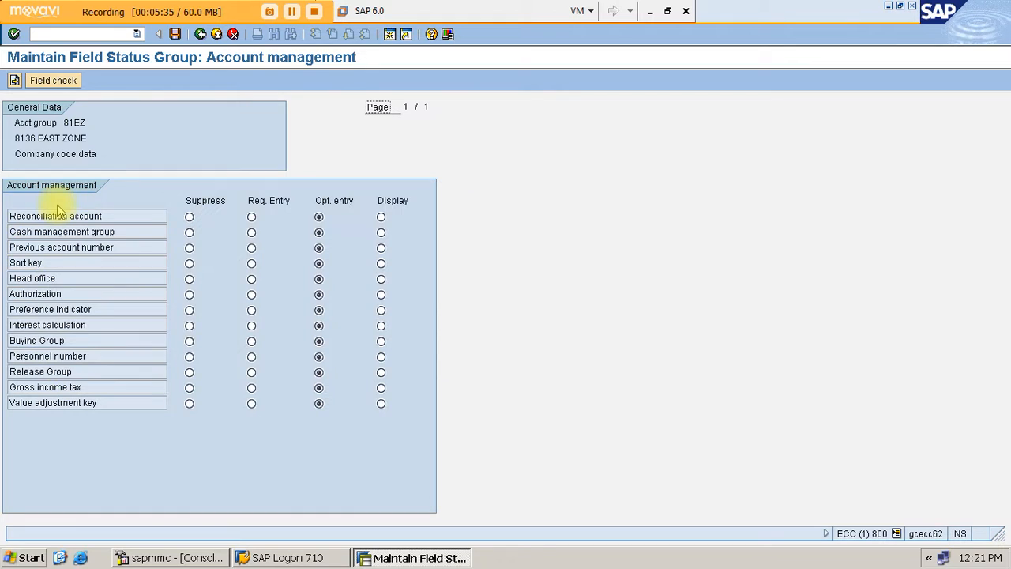
pyautogui.click(252, 218)
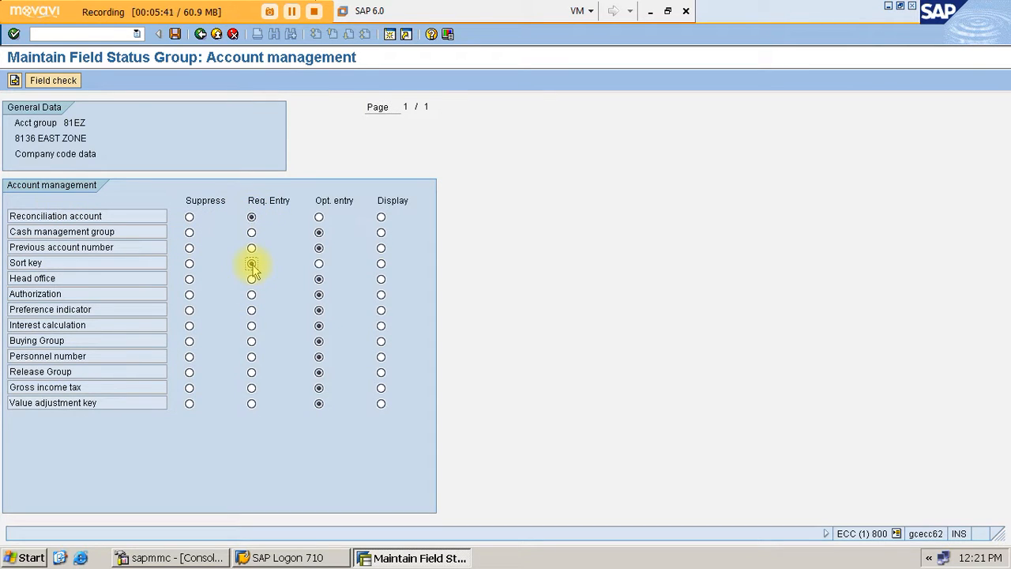
pyautogui.click(15, 81)
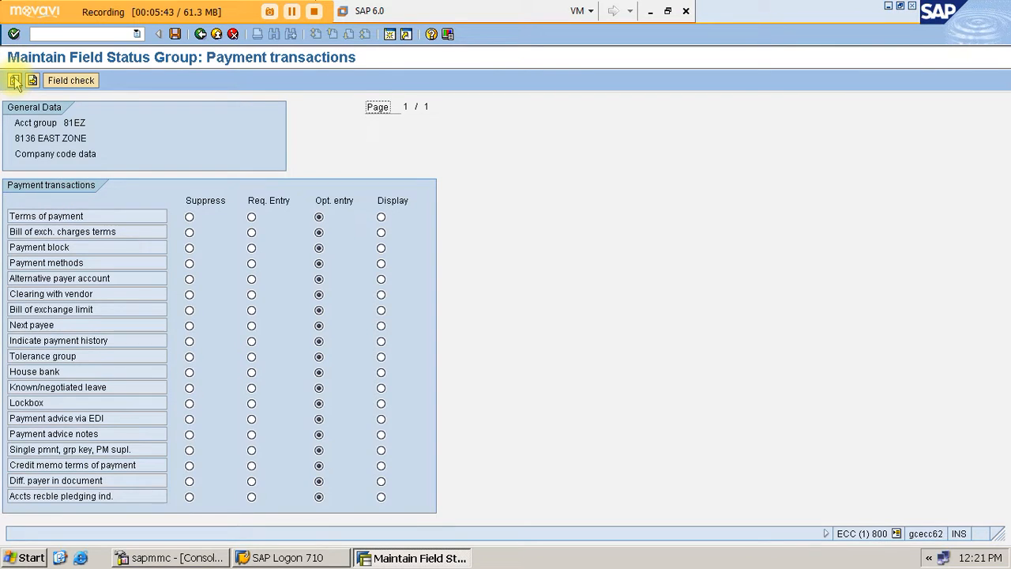
pyautogui.click(251, 218)
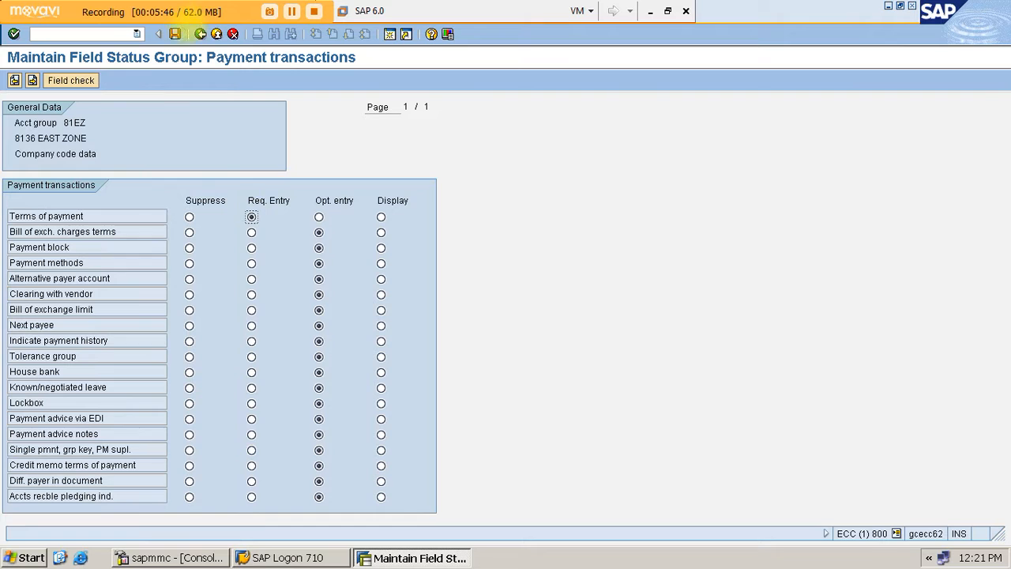
pyautogui.click(175, 34)
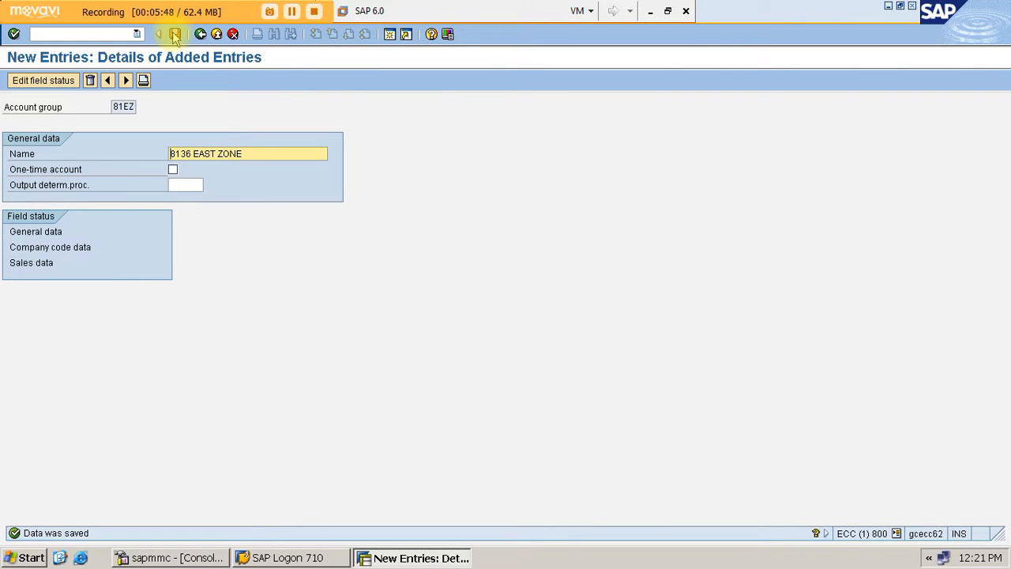
pyautogui.click(202, 34)
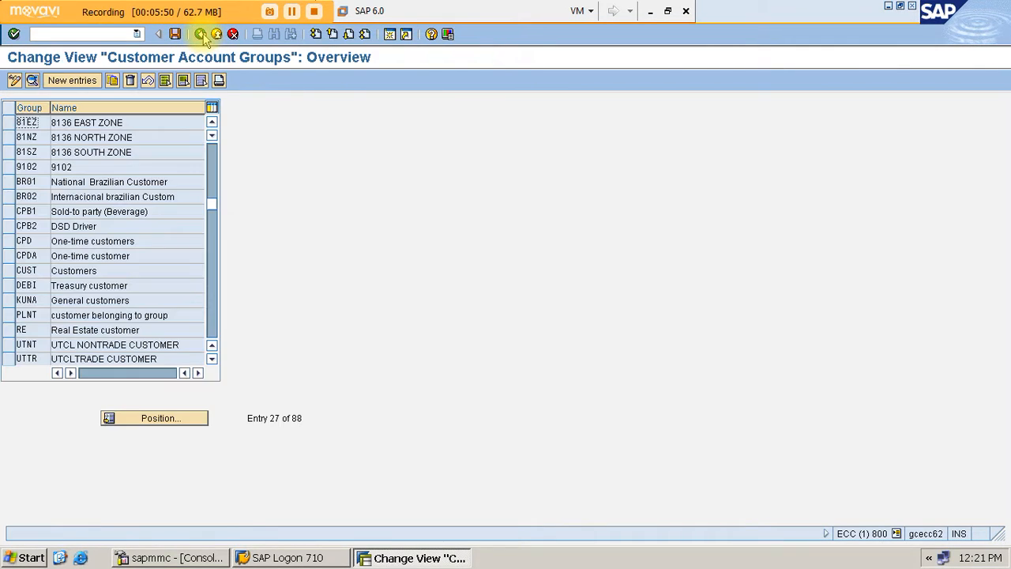
# Create a new customer account group 81WZ with the name 8136 WEST ZONE
pyautogui.click(70, 80)
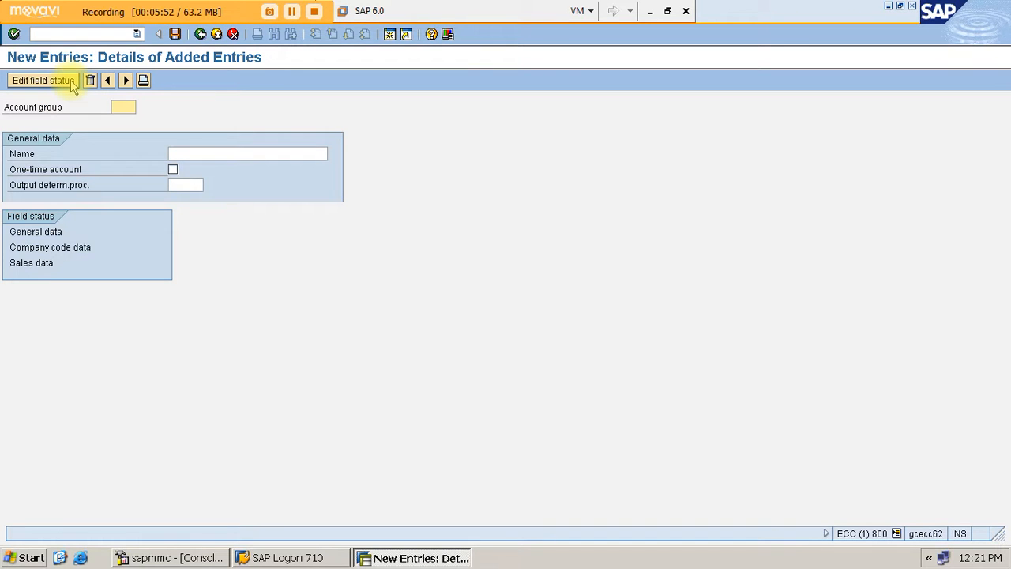
pyautogui.click(647, 12)
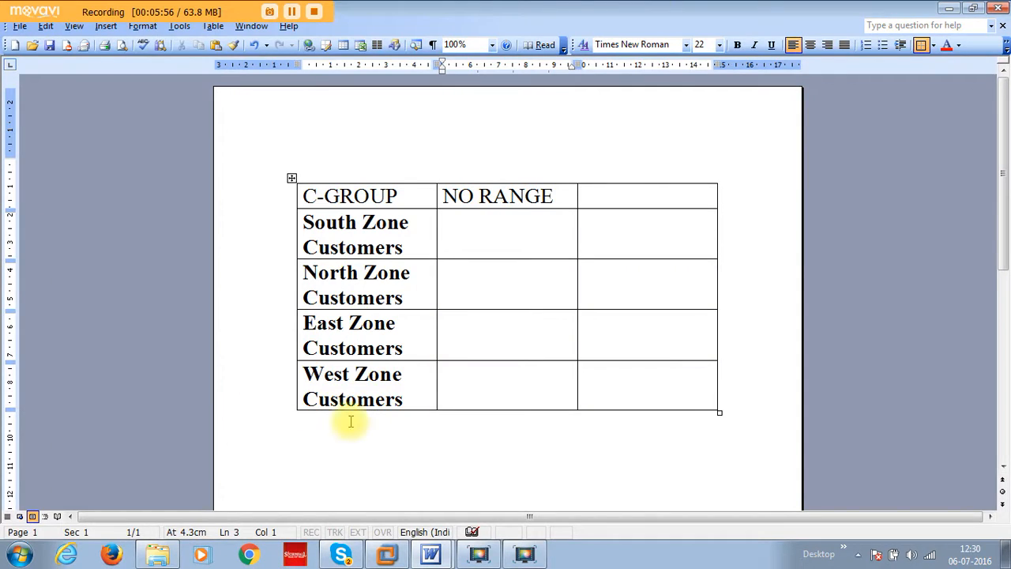
pyautogui.click(387, 554)
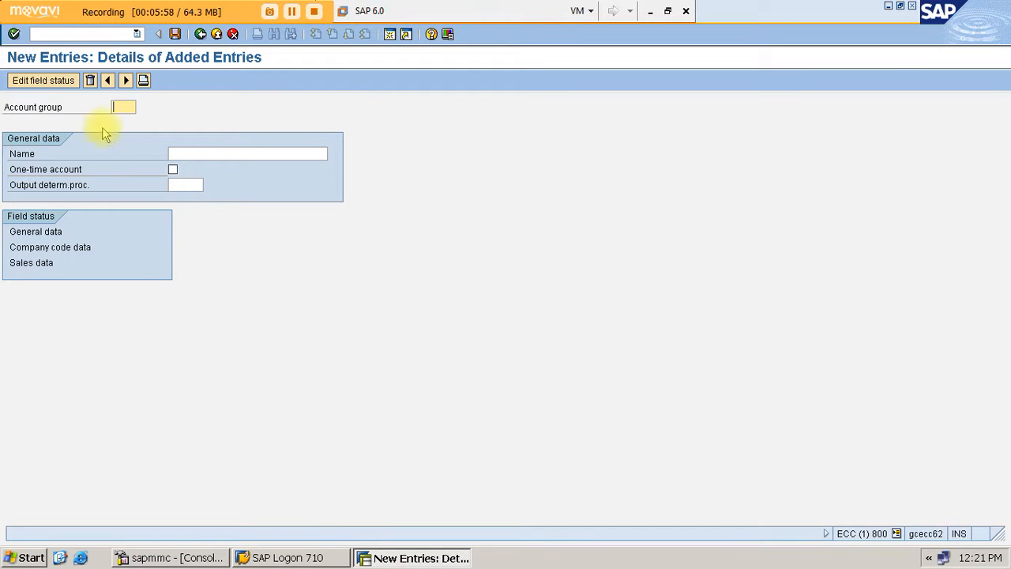
pyautogui.write('1WZ')
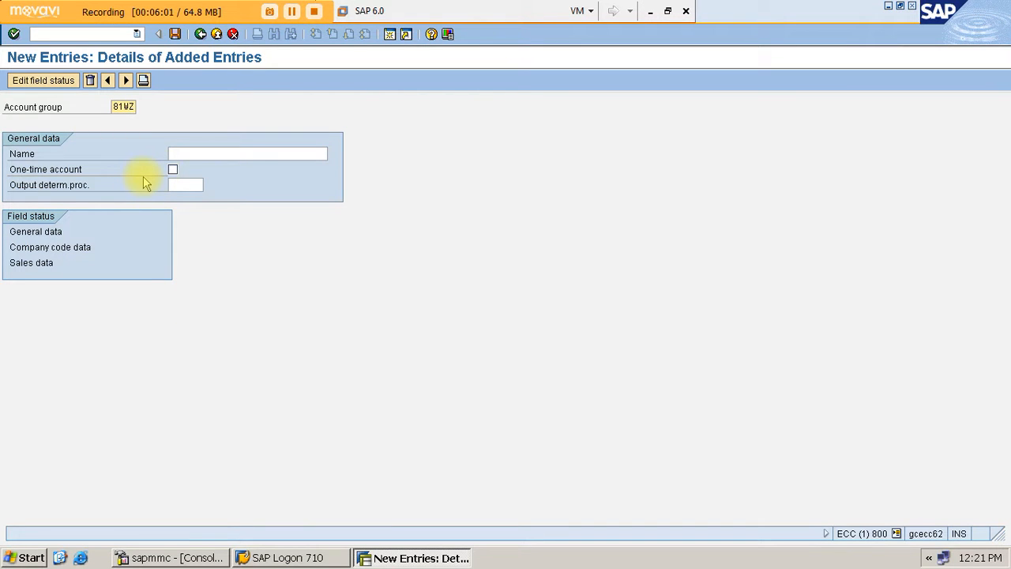
pyautogui.click(207, 158)
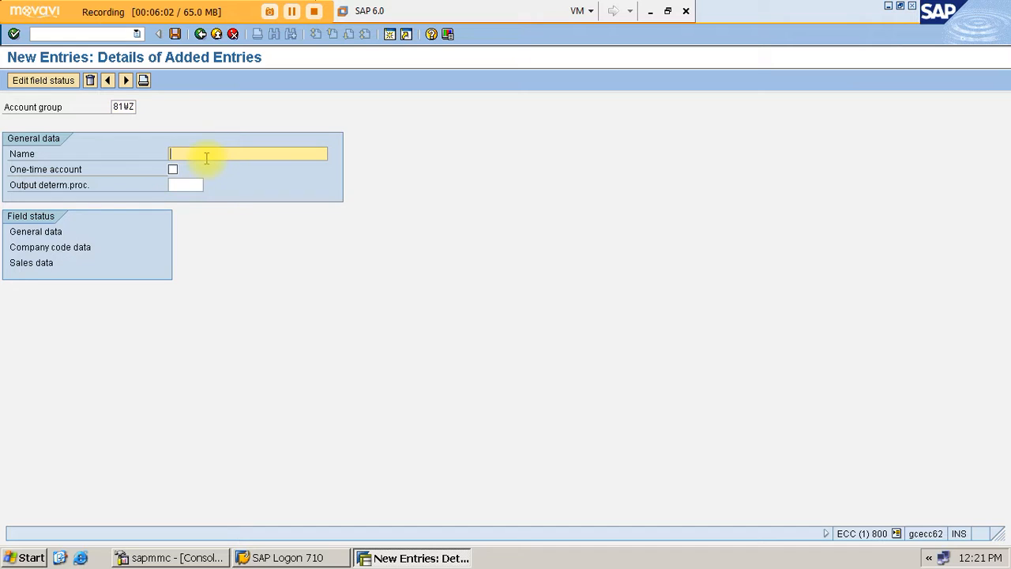
pyautogui.write('8136')
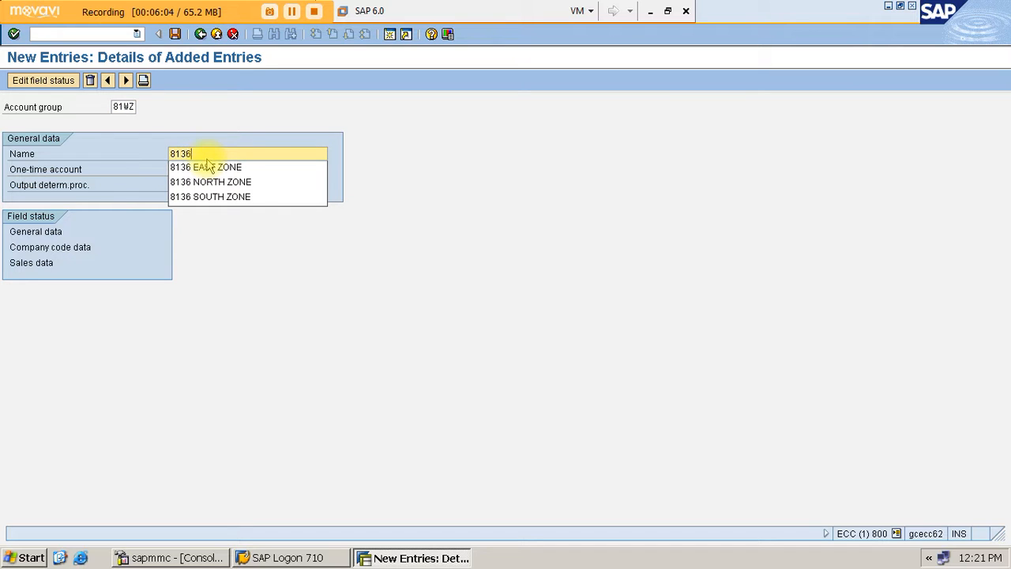
pyautogui.write(' WEST ZONE')
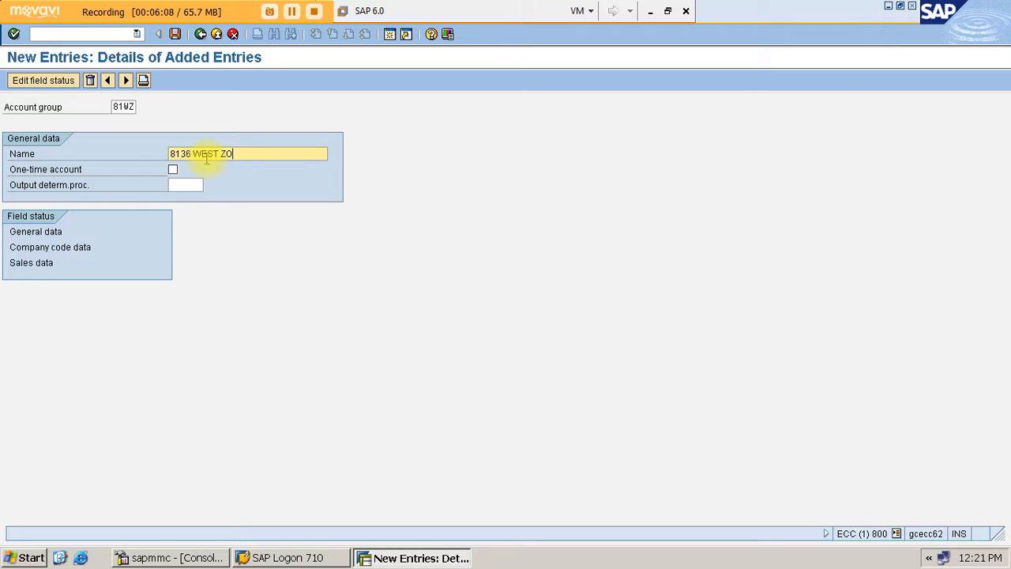
# In the company code data field status of 81WZ, make Reconciliation account, Sort key and Terms of payment required entries and save the group
pyautogui.doubleClick(44, 247)
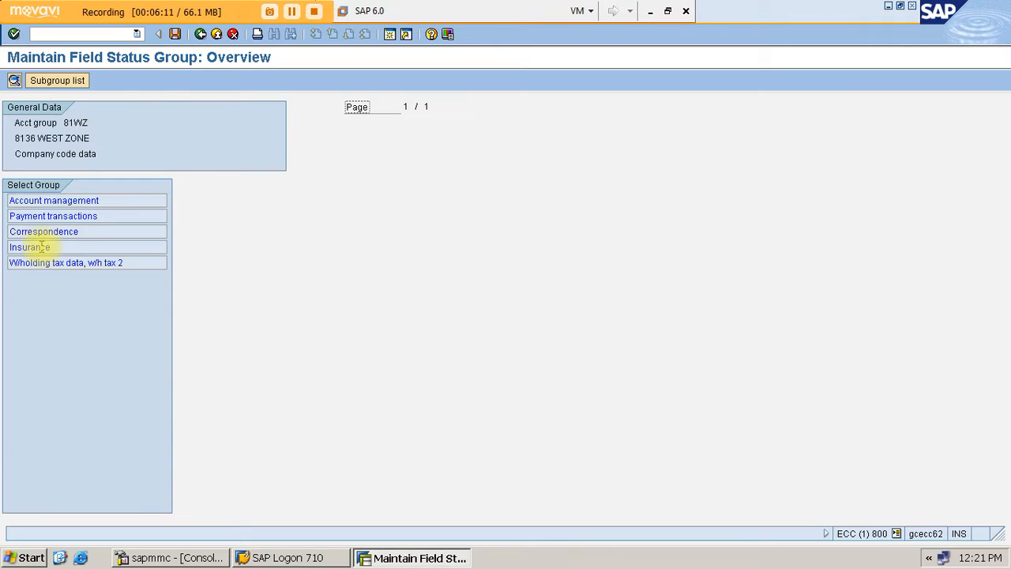
pyautogui.doubleClick(61, 200)
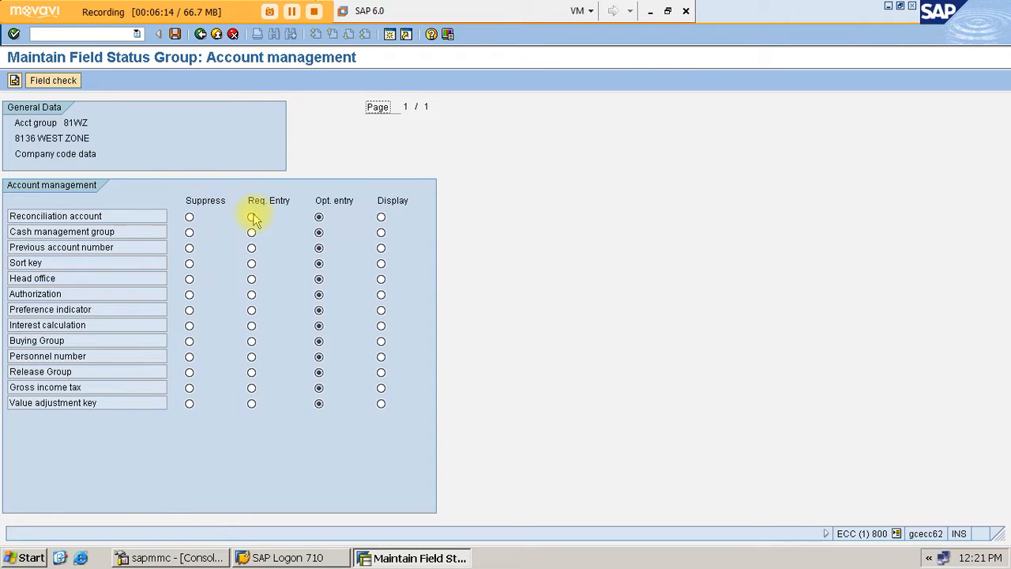
pyautogui.click(252, 263)
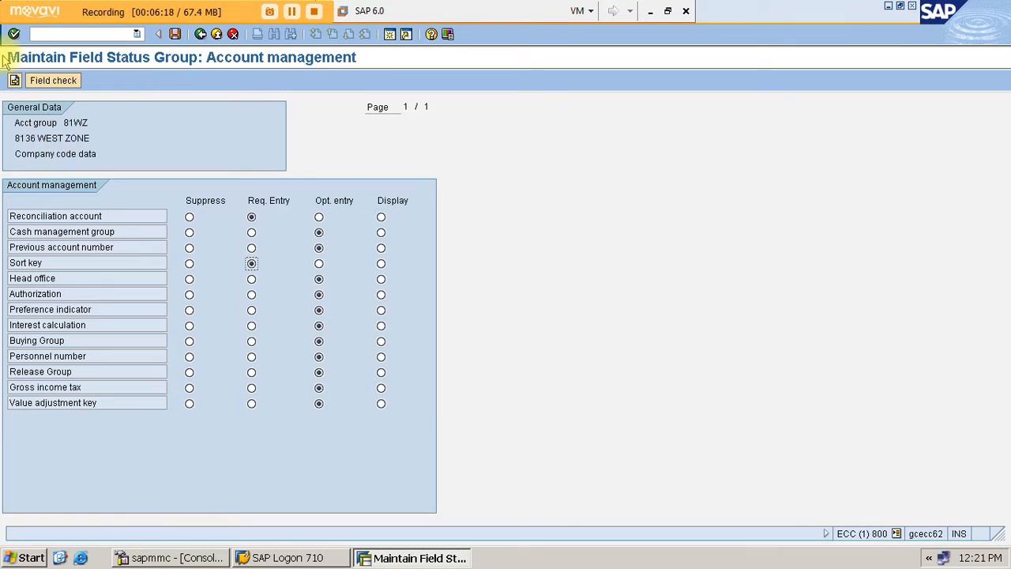
pyautogui.click(14, 80)
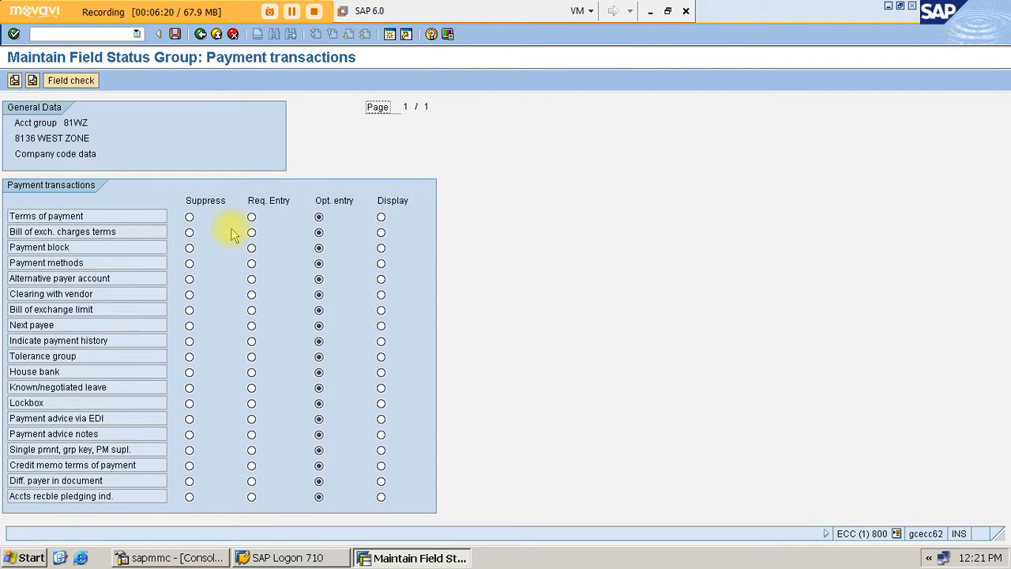
pyautogui.click(252, 217)
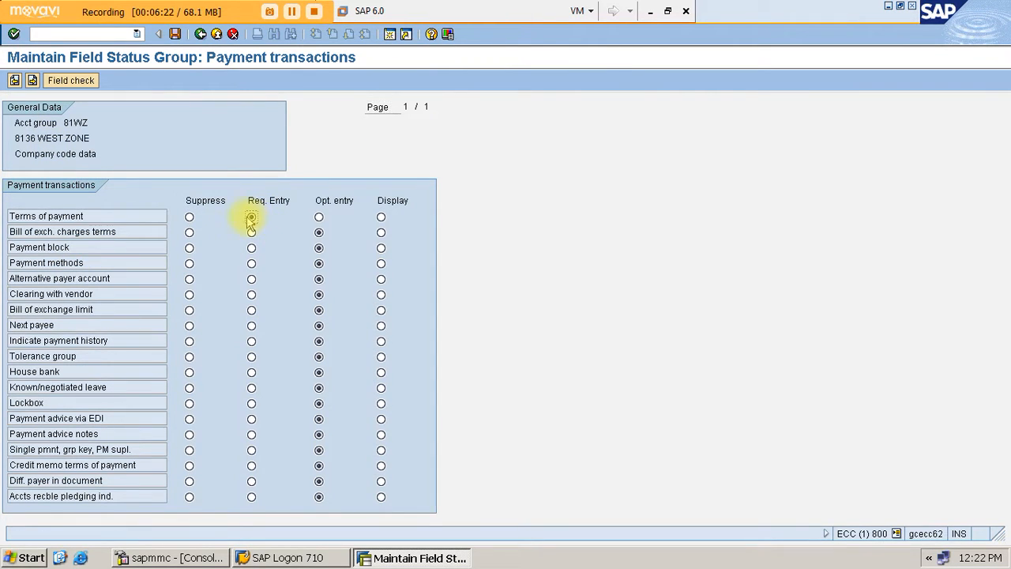
pyautogui.click(176, 34)
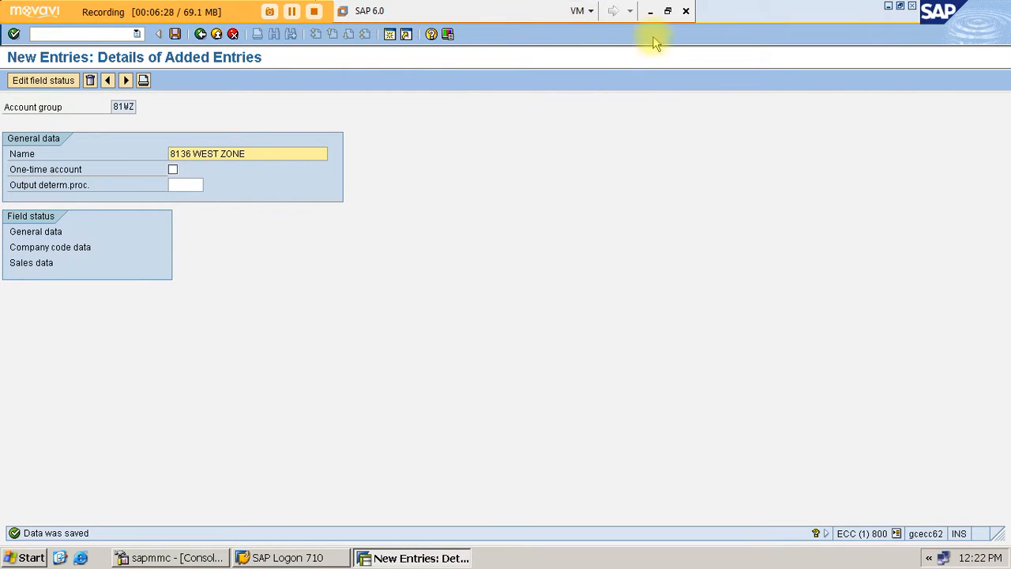
# Switch to the 001- customer-master-configuration document in Word and read through to the instructions for creating customer number ranges
pyautogui.click(651, 13)
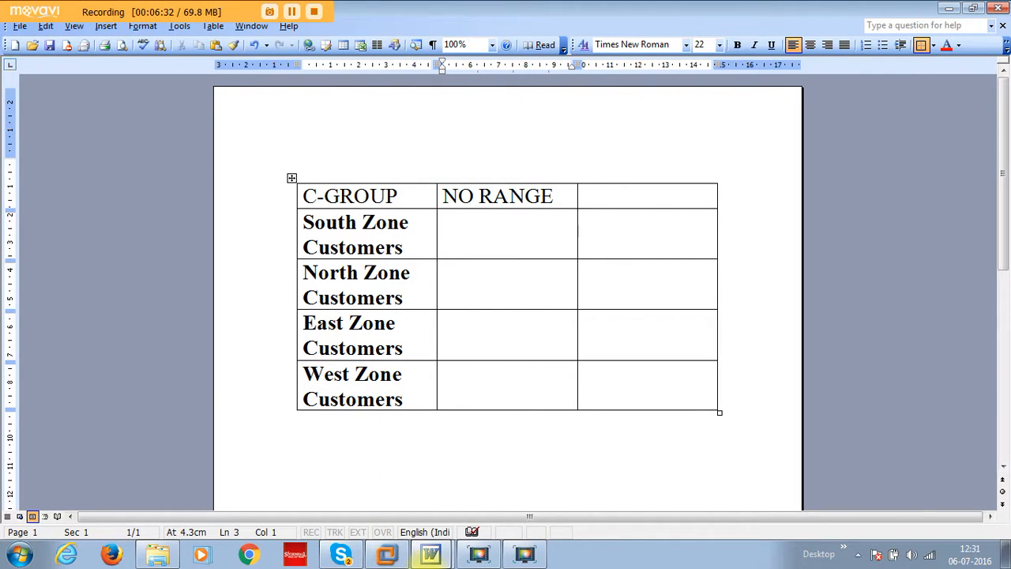
pyautogui.moveTo(432, 557)
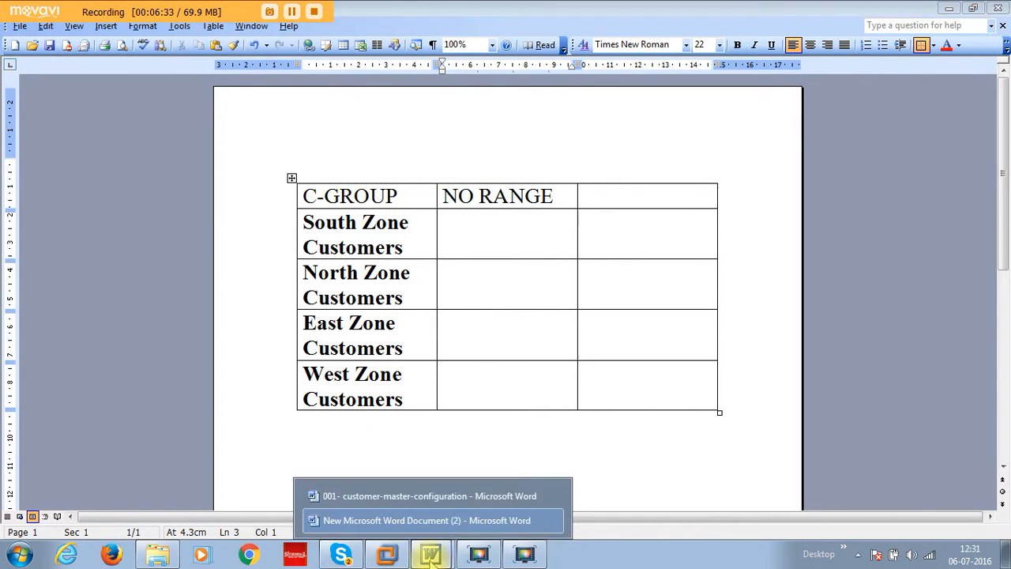
pyautogui.click(410, 498)
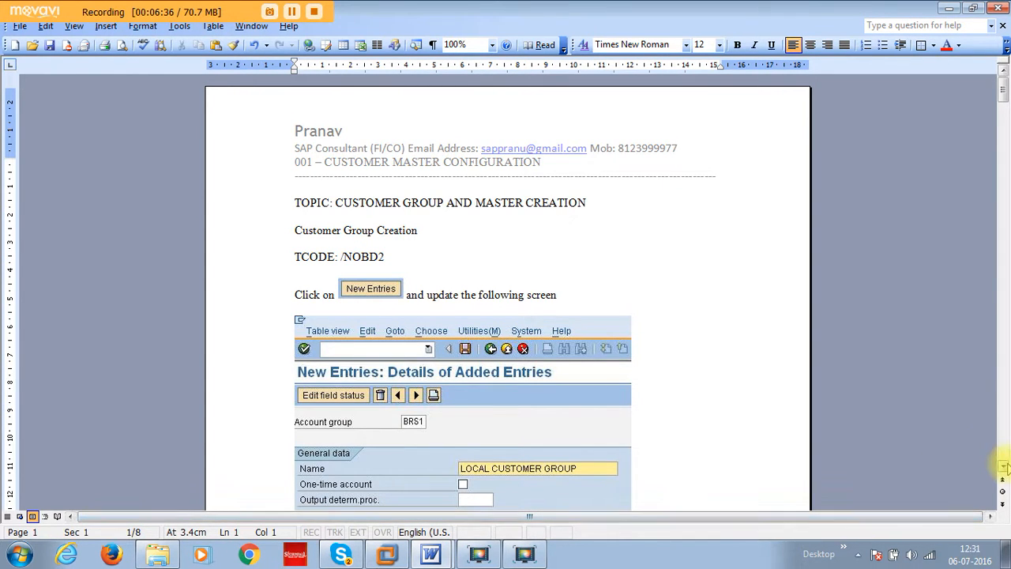
pyautogui.scroll(-1, 1002, 466)
pyautogui.scroll(-8, 1001, 466)
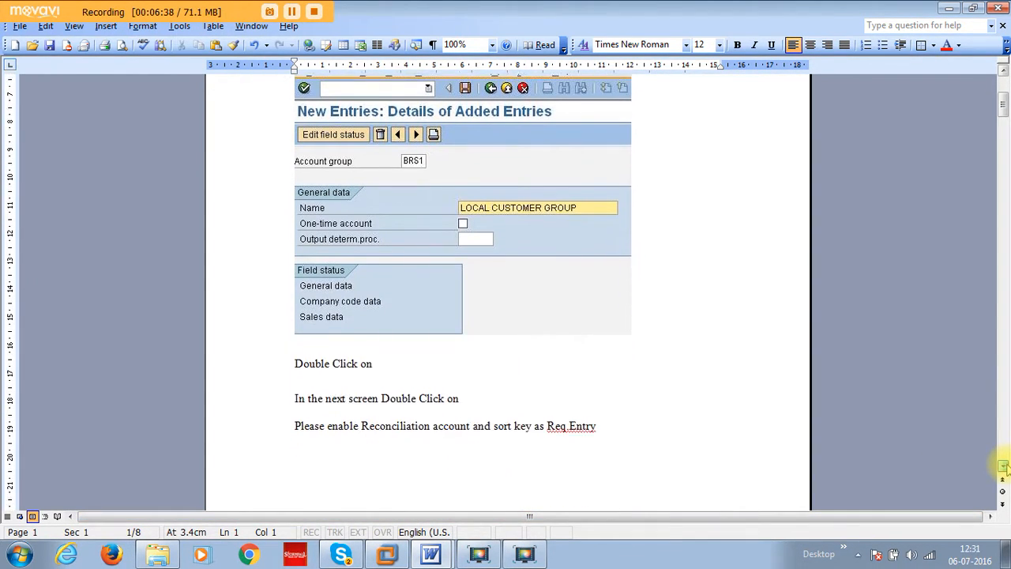
pyautogui.scroll(-9, 1003, 467)
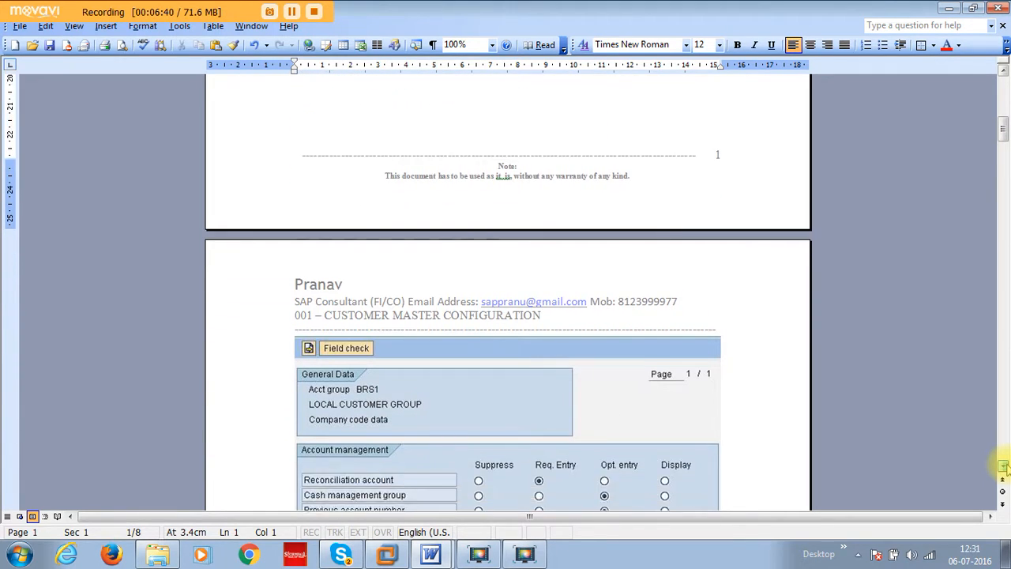
pyautogui.scroll(-7, 1003, 468)
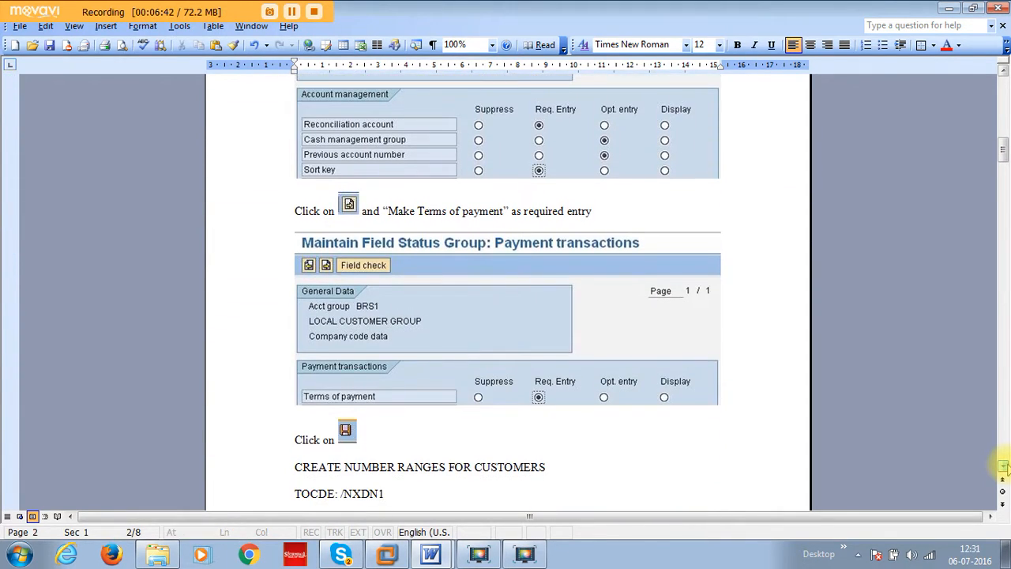
pyautogui.scroll(-3, 1004, 468)
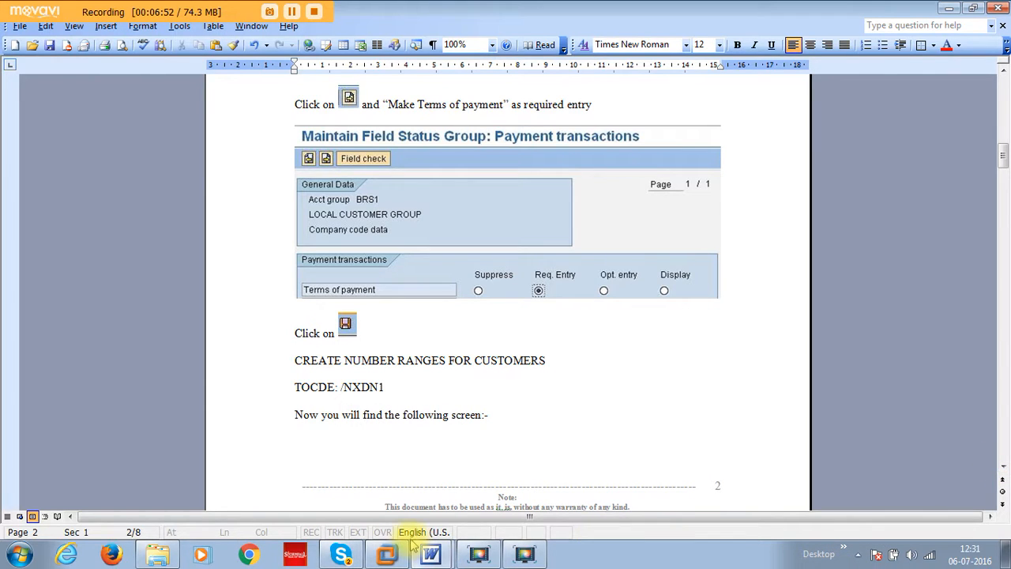
# Return to SAP, run transaction /NXDN1 and open the customer number range intervals for maintenance
pyautogui.click(388, 555)
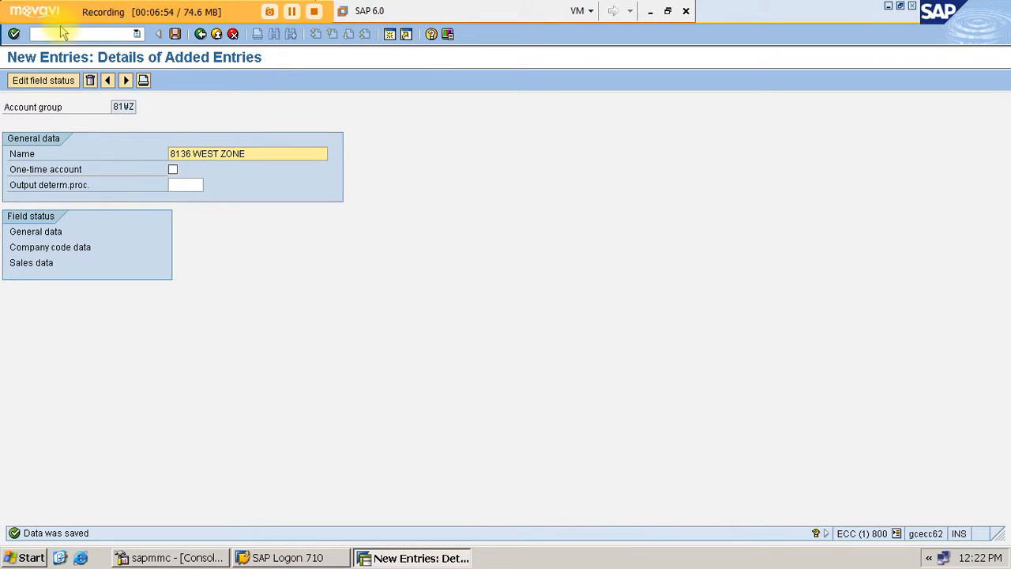
pyautogui.click(59, 33)
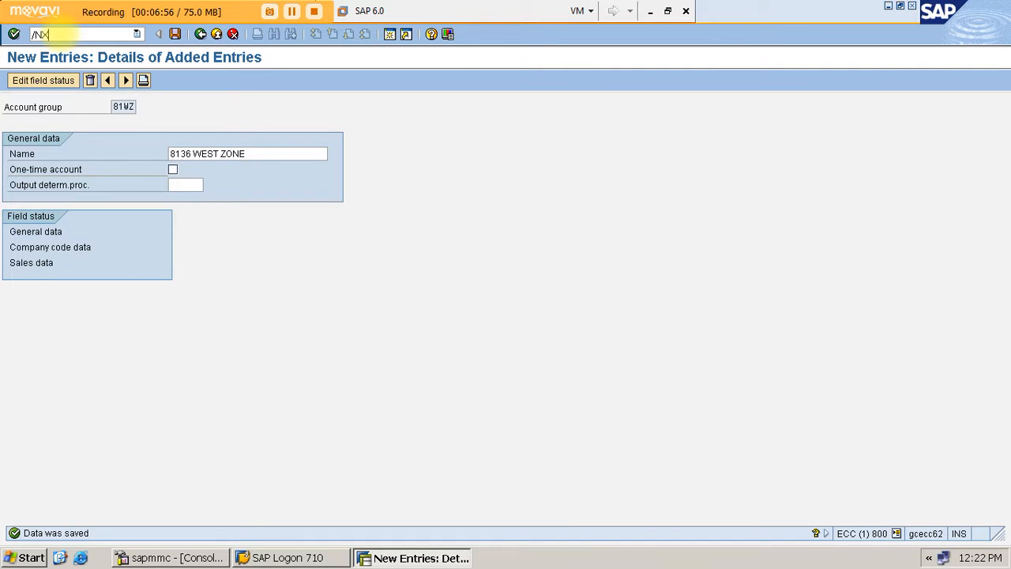
pyautogui.press('Return')
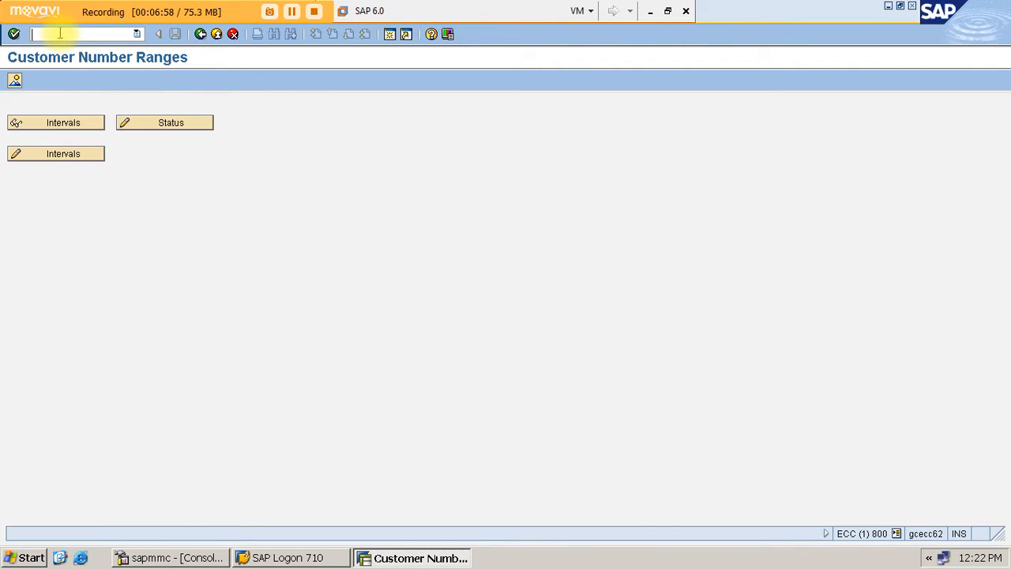
pyautogui.click(63, 155)
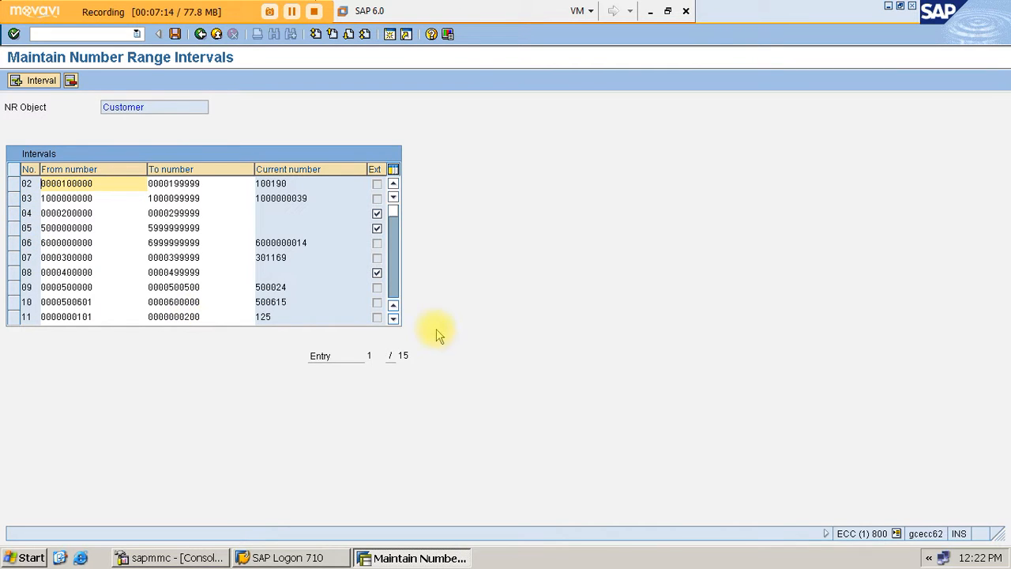
# Check the existing customer intervals for an unused number and insert interval 13 from 401 to 500, using the free intervals list
pyautogui.click(395, 320)
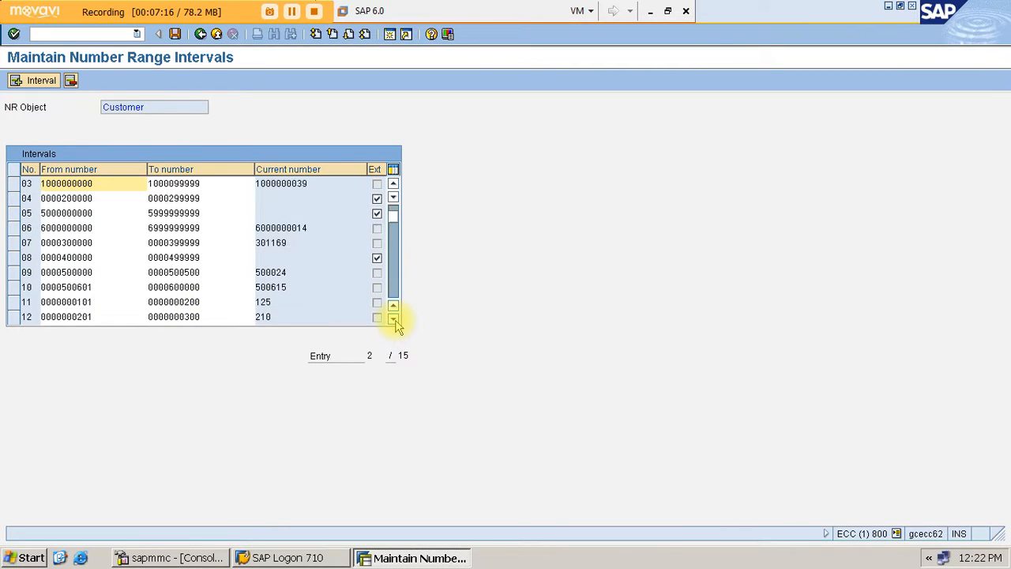
pyautogui.click(394, 319)
pyautogui.click(395, 319)
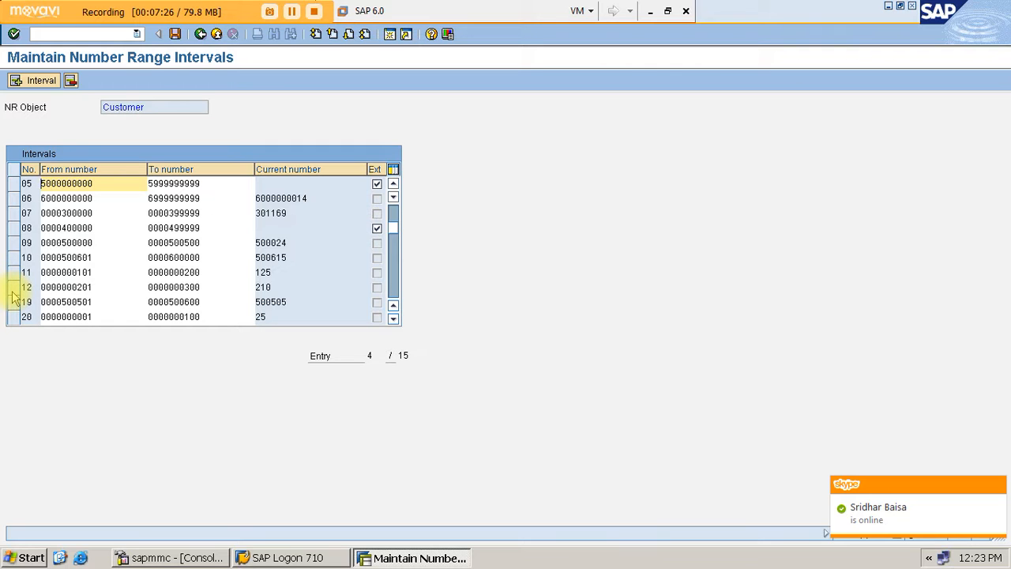
pyautogui.click(44, 82)
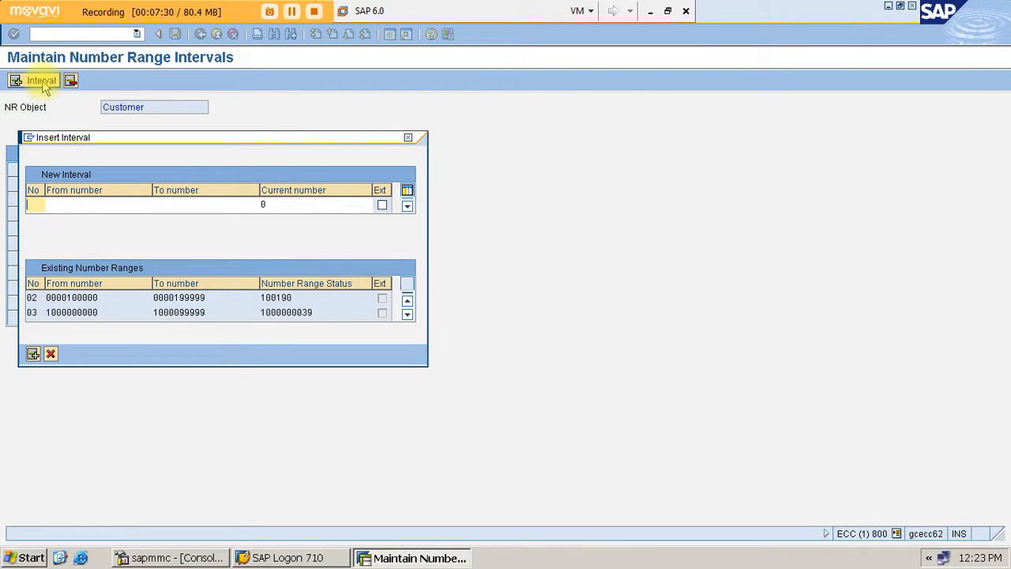
pyautogui.write('13')
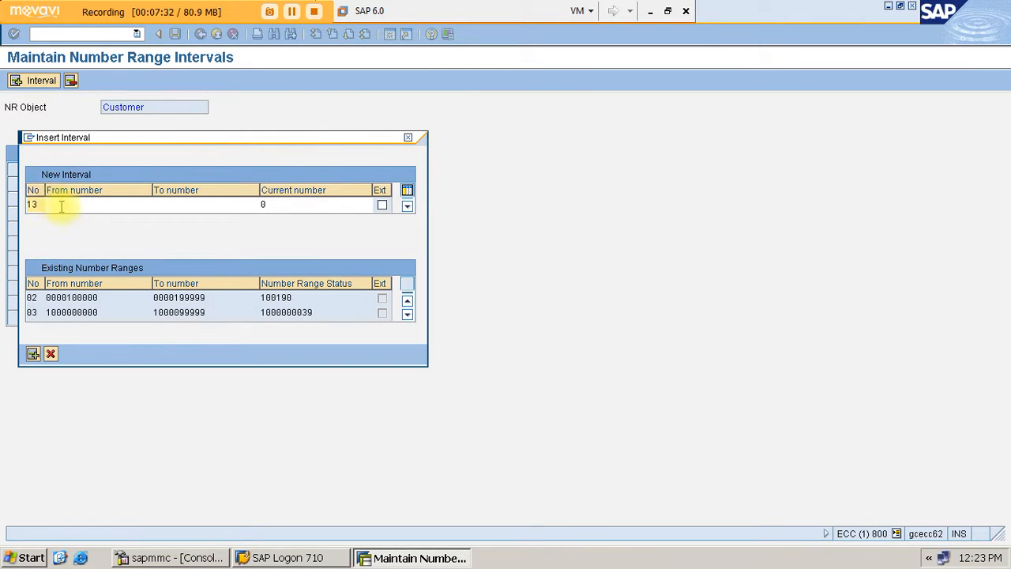
pyautogui.click(62, 206)
pyautogui.press('Return')
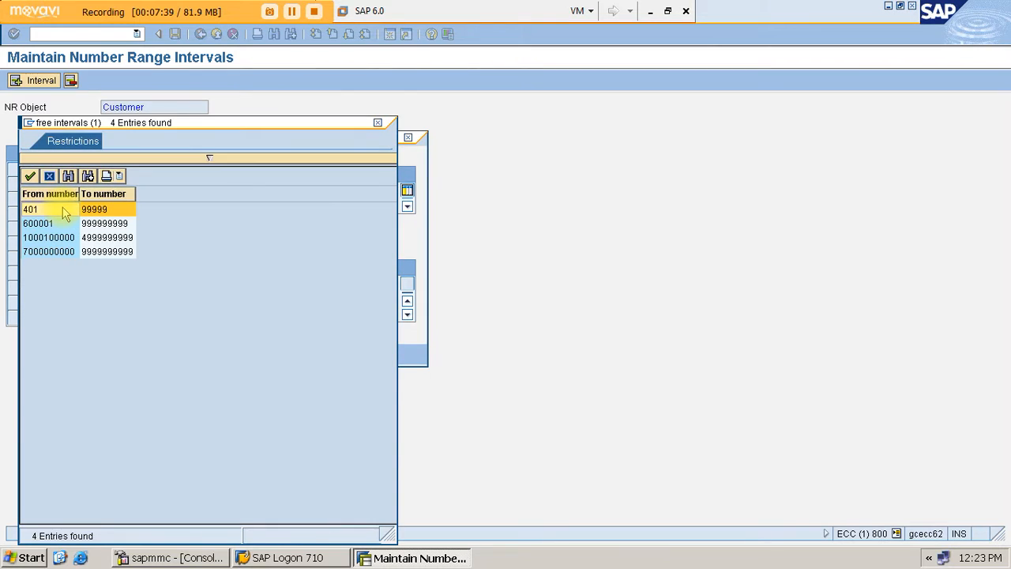
pyautogui.click(61, 209)
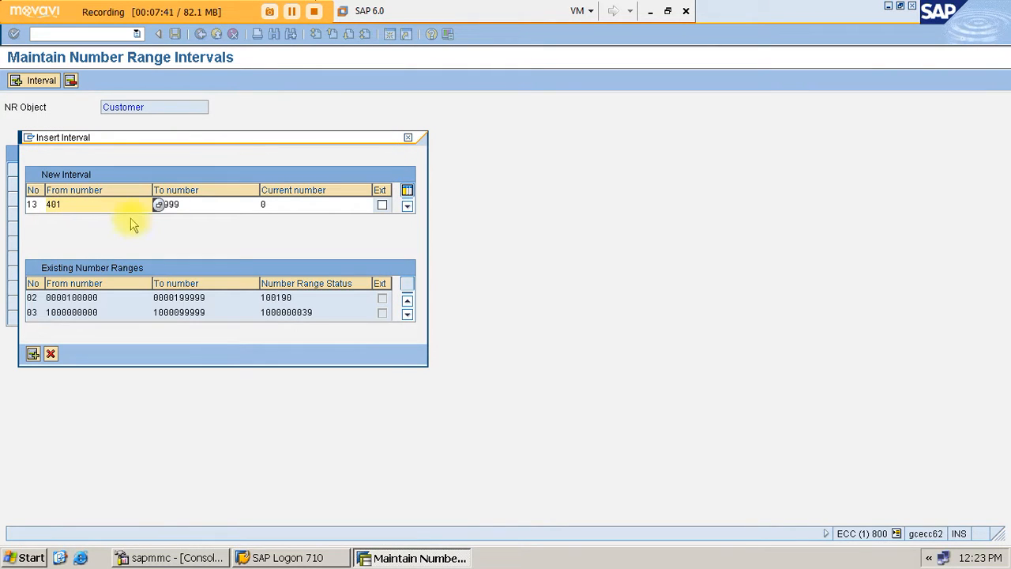
pyautogui.click(192, 203)
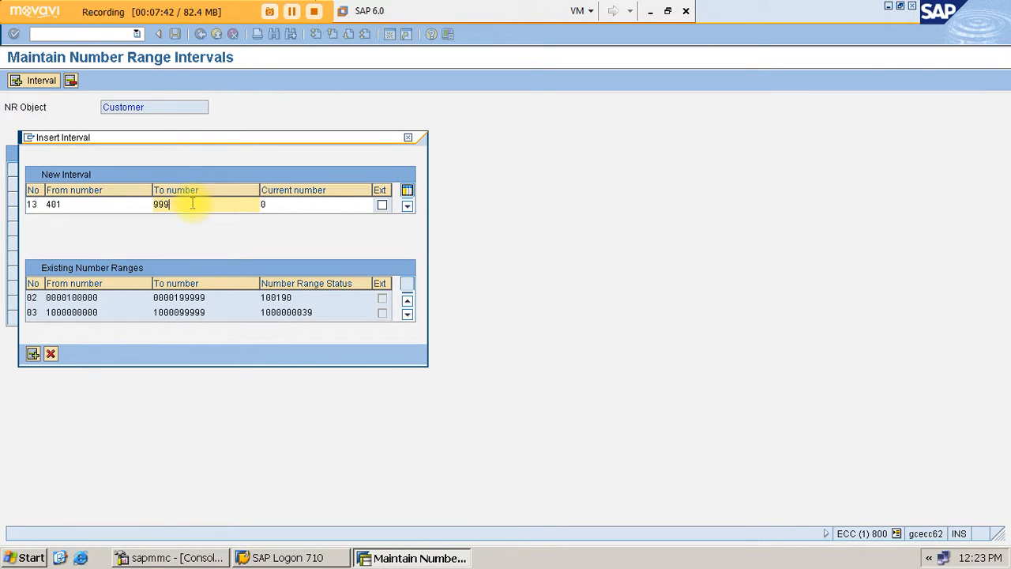
pyautogui.press('BackSpace')
pyautogui.write('500')
pyautogui.press('Return')
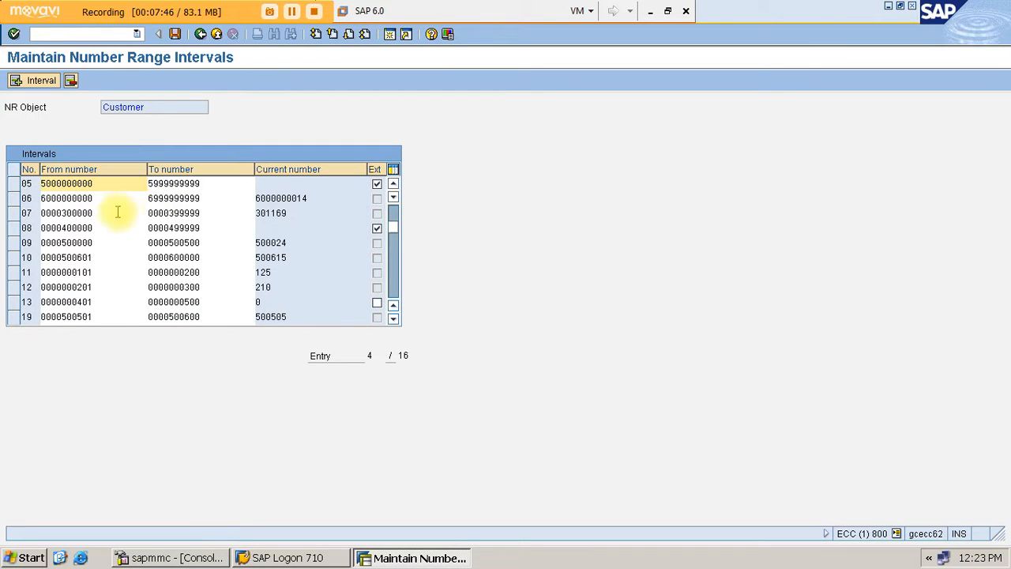
# Insert customer number range interval 14 from 501 to 600, taking the starting number from the free intervals list
pyautogui.click(36, 80)
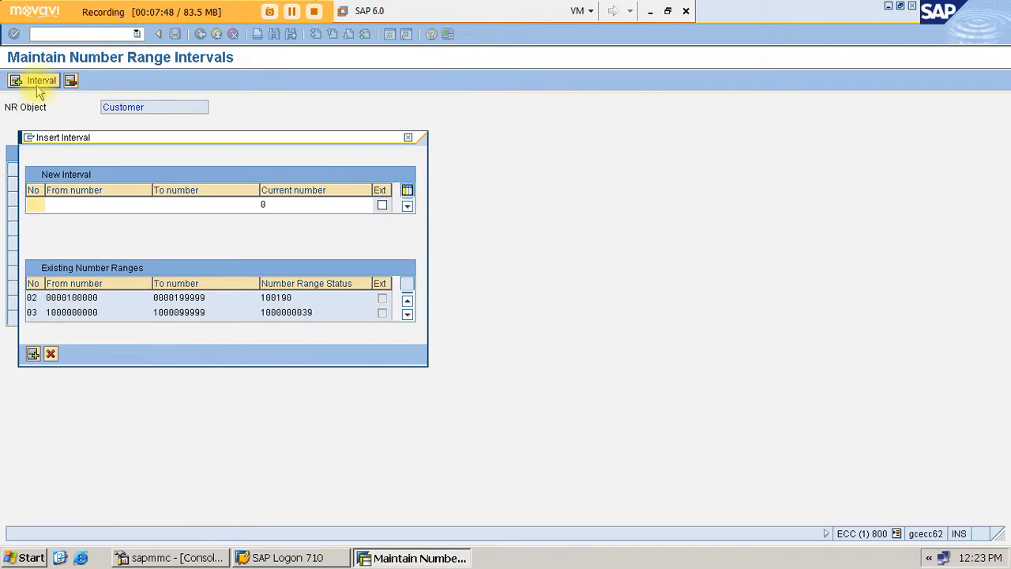
pyautogui.write('14')
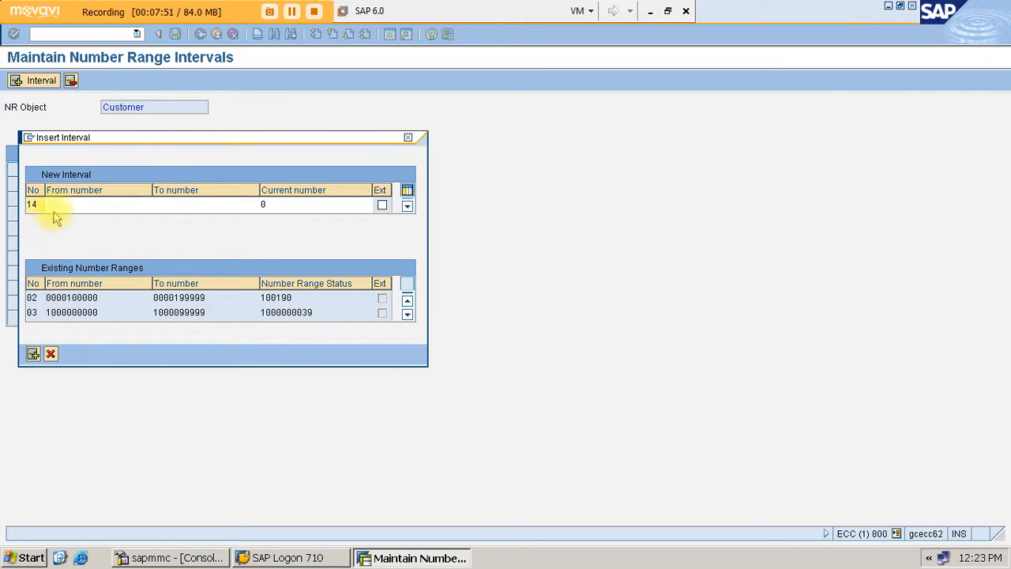
pyautogui.click(60, 207)
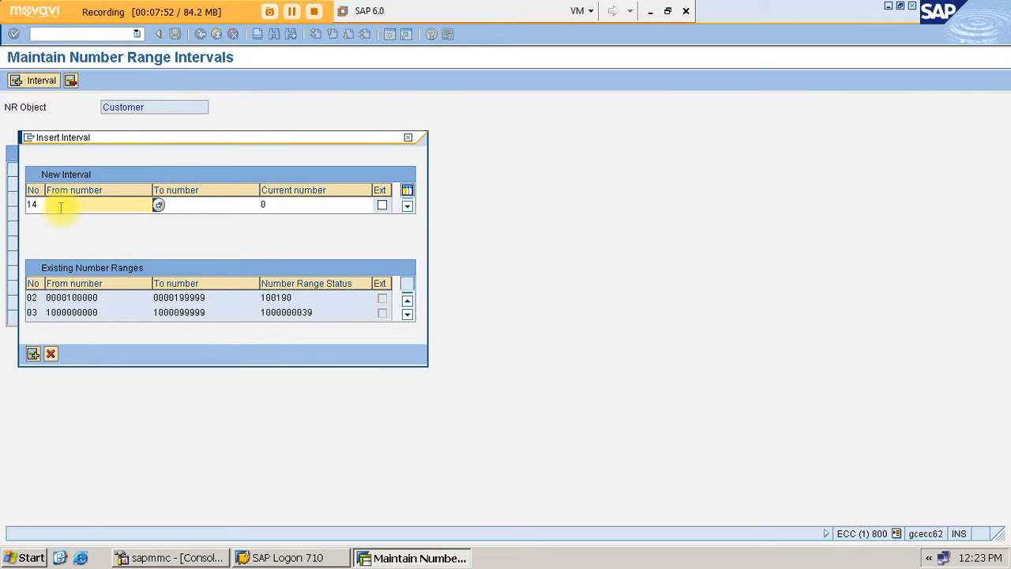
pyautogui.press('F4')
pyautogui.doubleClick(59, 207)
pyautogui.click(184, 207)
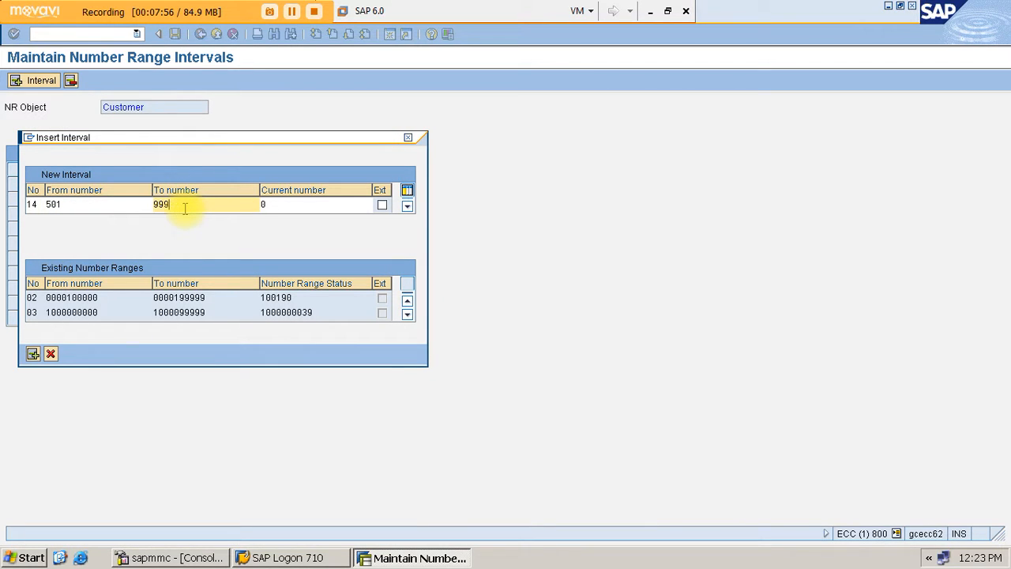
pyautogui.press('BackSpace')
pyautogui.write('600')
pyautogui.press('Return')
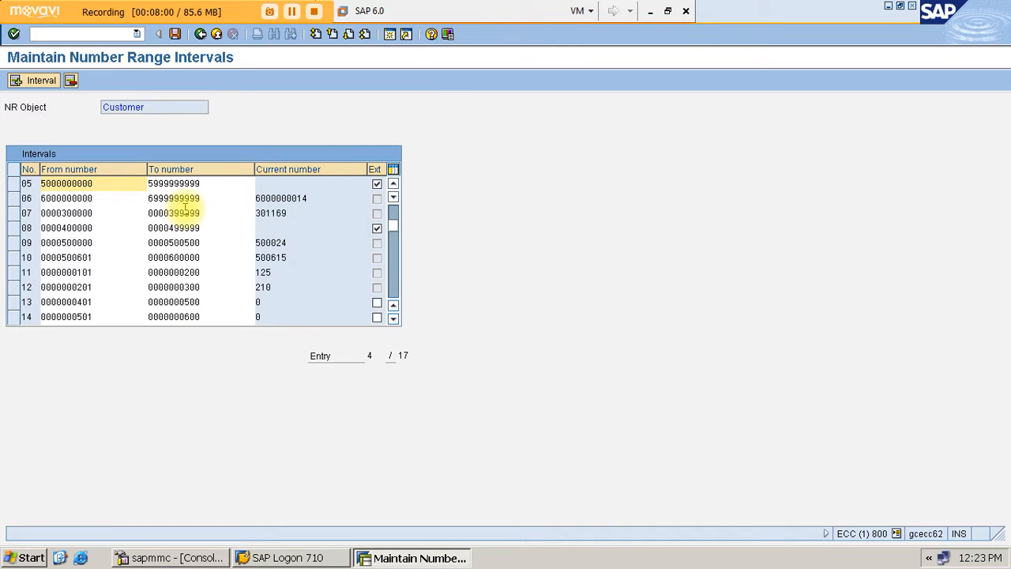
# Insert customer number range interval 15 from 601 to 700, taking the starting number from the free intervals list
pyautogui.click(33, 82)
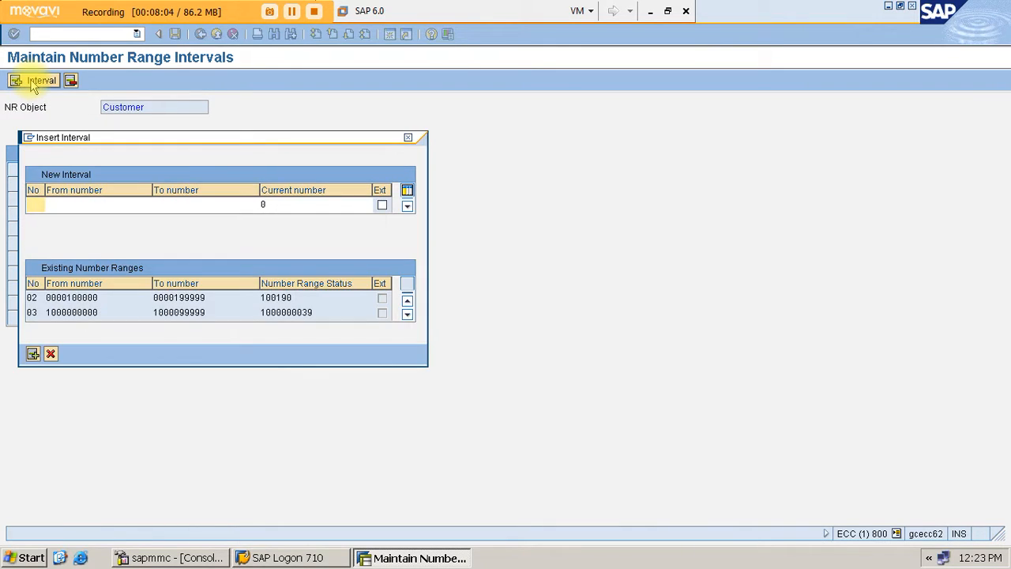
pyautogui.write('15')
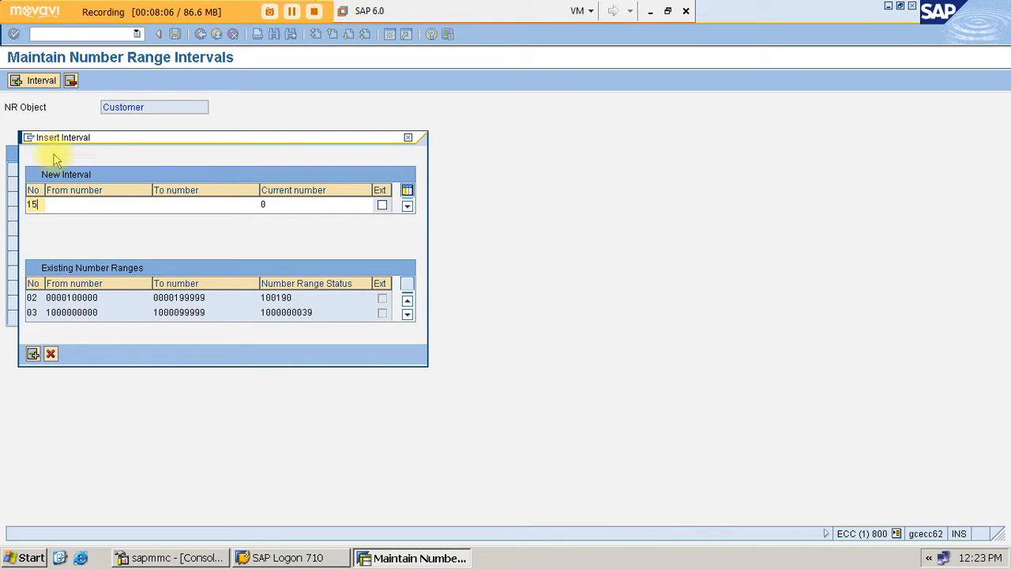
pyautogui.click(76, 204)
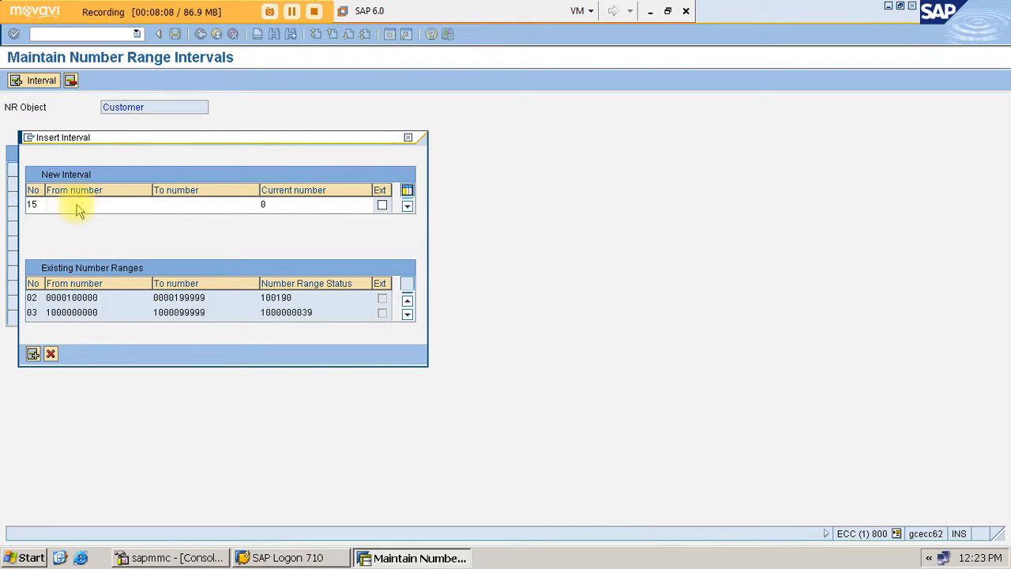
pyautogui.press('F4')
pyautogui.doubleClick(67, 209)
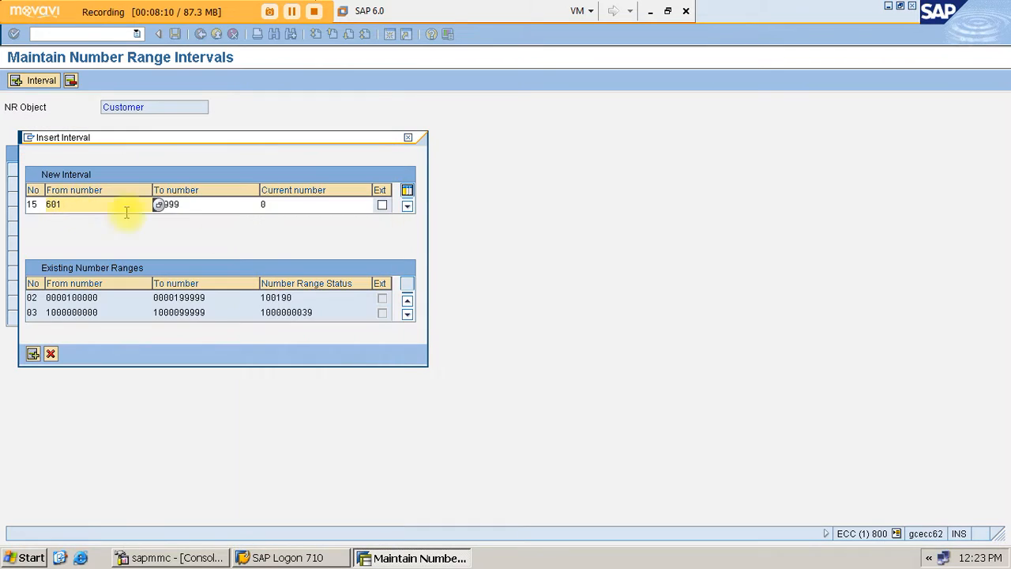
pyautogui.click(198, 203)
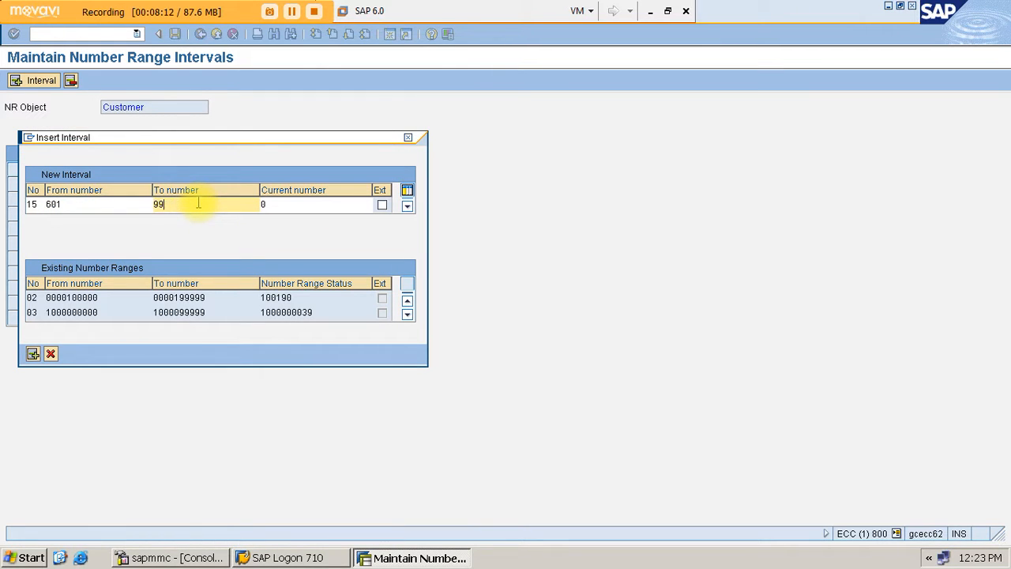
pyautogui.press('BackSpace')
pyautogui.write('700')
pyautogui.press('Return')
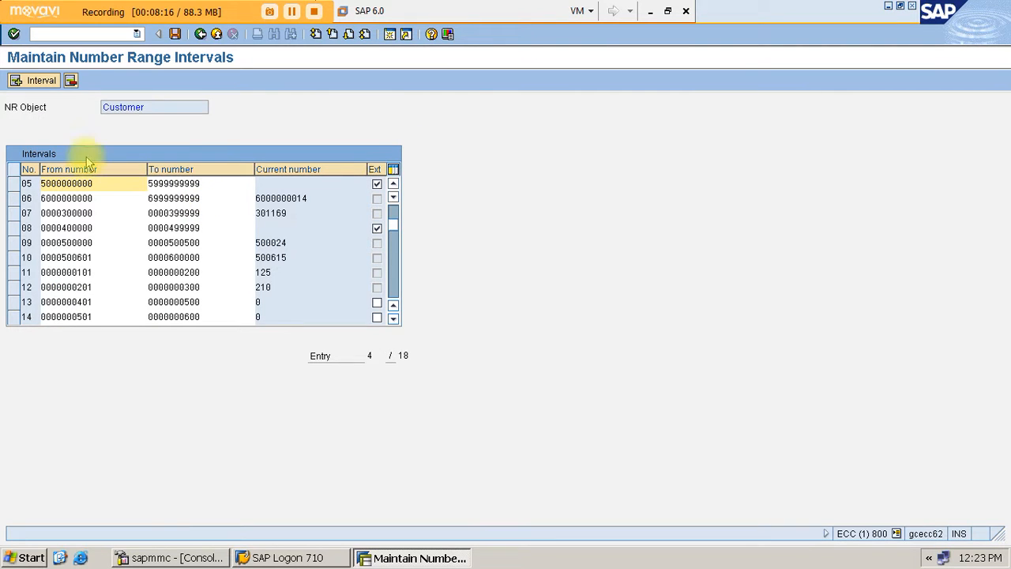
# Insert customer number range interval 16 from 701 to 800, taking the starting number from the free intervals list
pyautogui.click(35, 81)
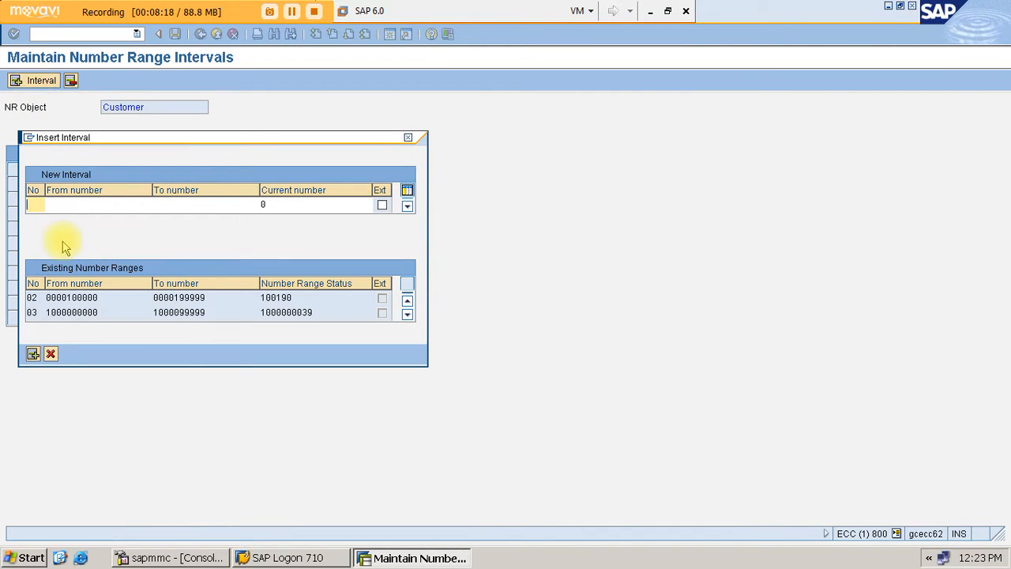
pyautogui.write('16')
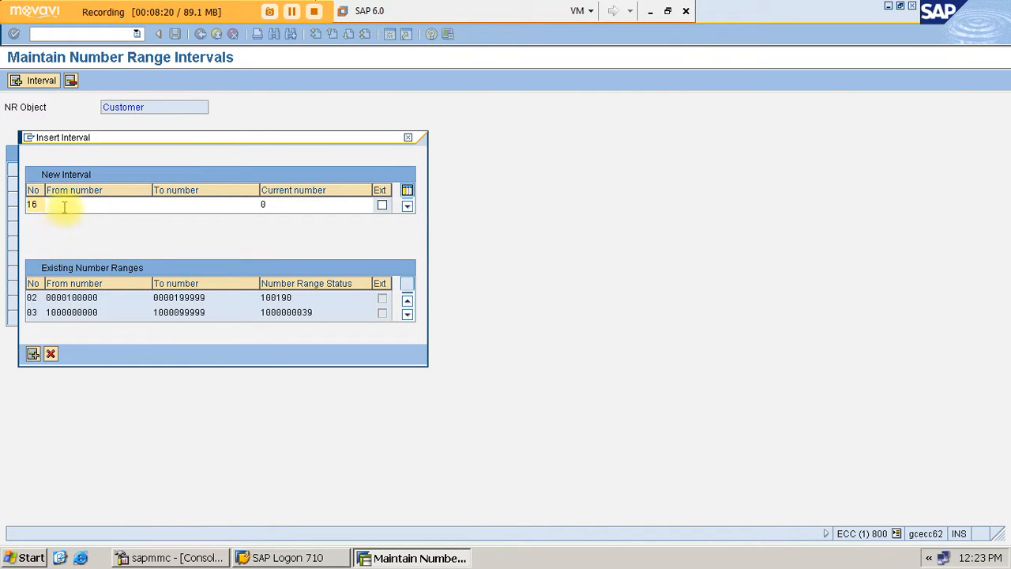
pyautogui.click(63, 206)
pyautogui.press('F4')
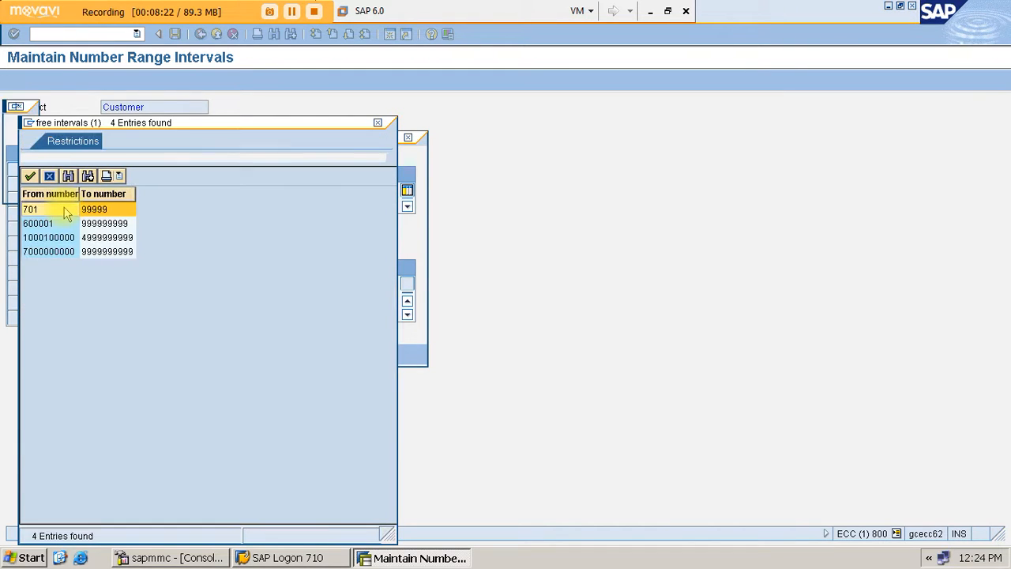
pyautogui.doubleClick(57, 207)
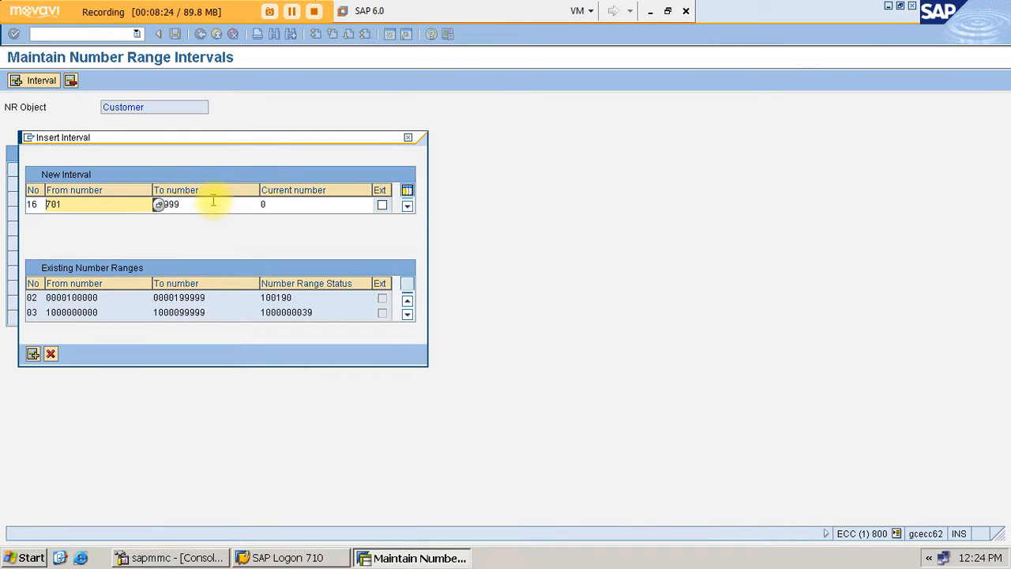
pyautogui.click(213, 201)
pyautogui.press('BackSpace')
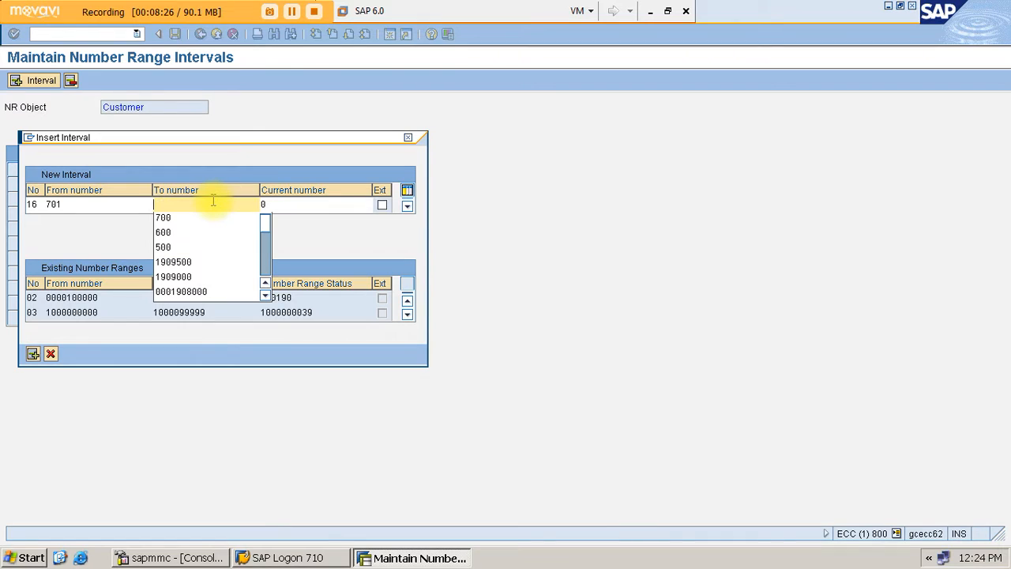
pyautogui.write('800')
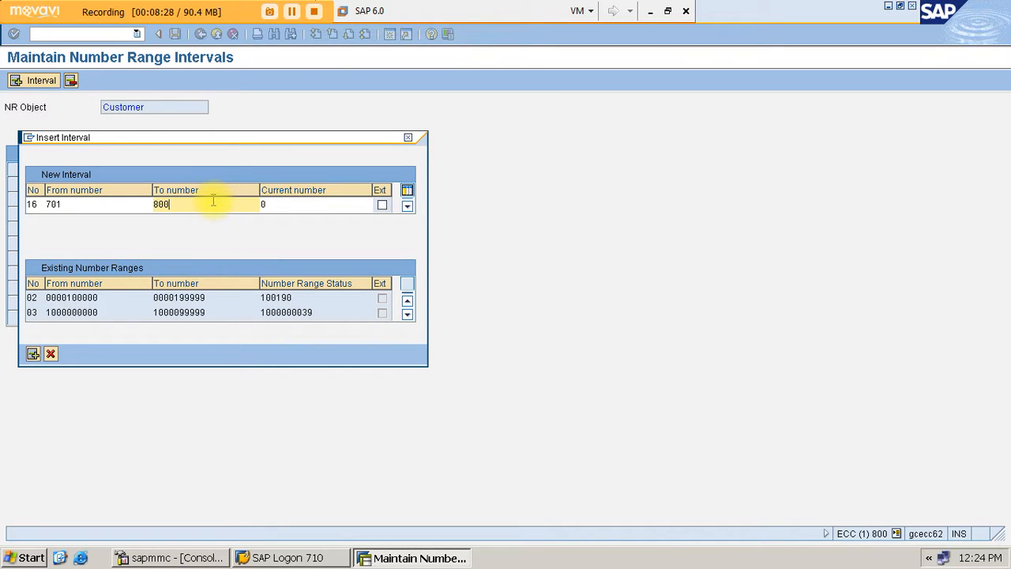
pyautogui.press('Return')
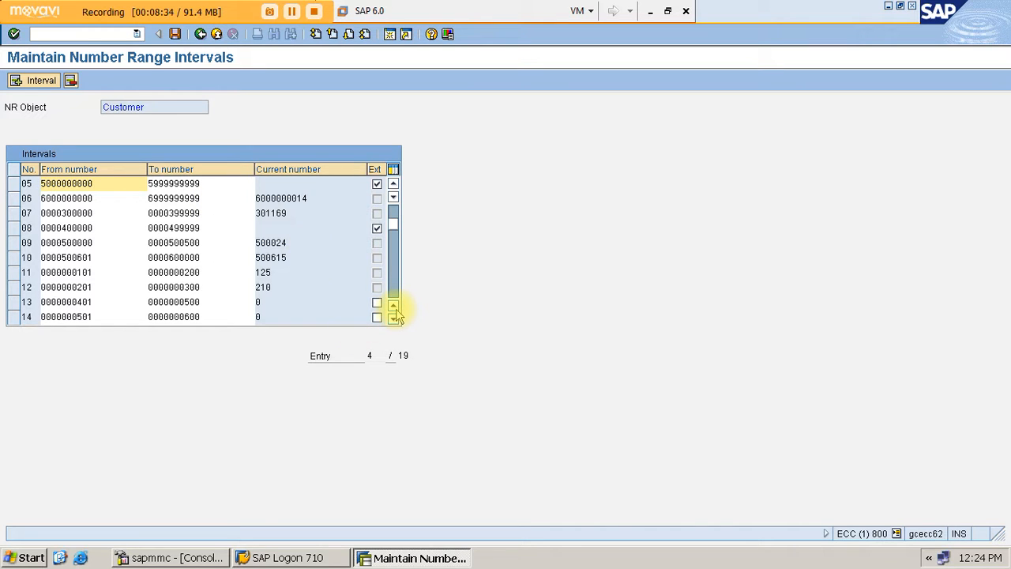
# Switch to New Microsoft Word Document (2) and fill the NO RANGE column with 13 for South, 14 for North, 15 for East and 16 for West
pyautogui.click(647, 12)
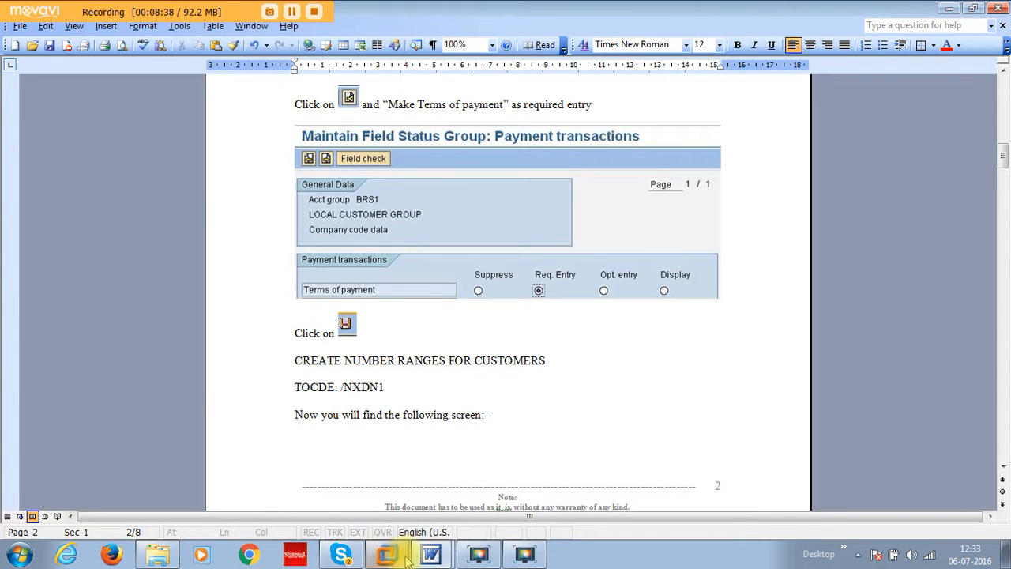
pyautogui.moveTo(431, 556)
pyautogui.click(443, 522)
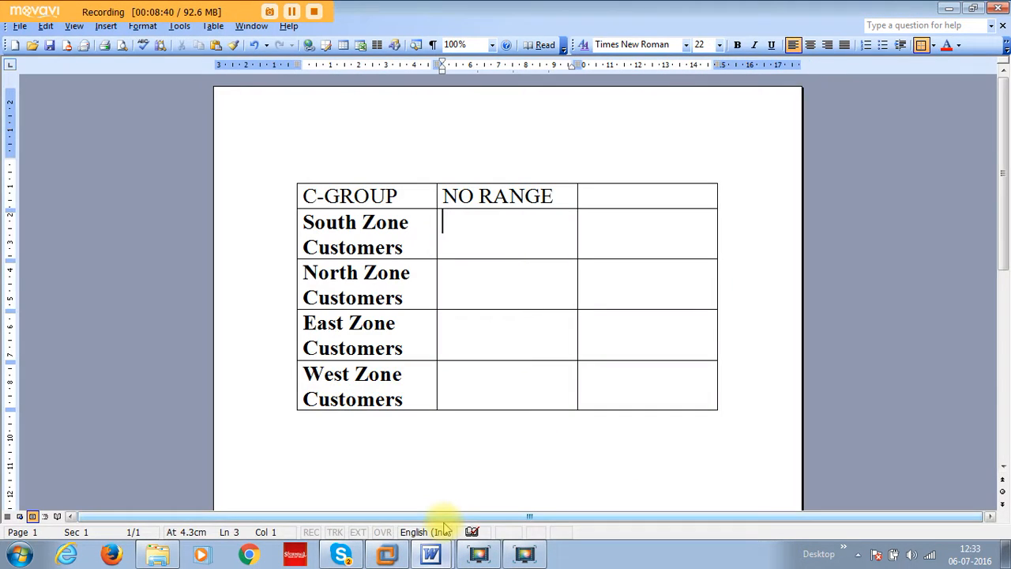
pyautogui.write('13')
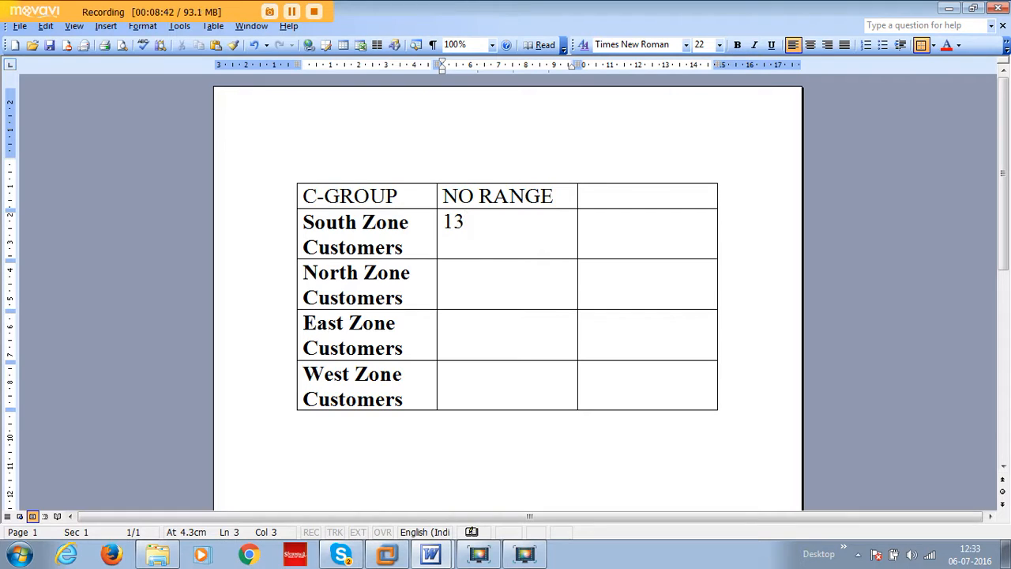
pyautogui.write('14')
pyautogui.click(463, 332)
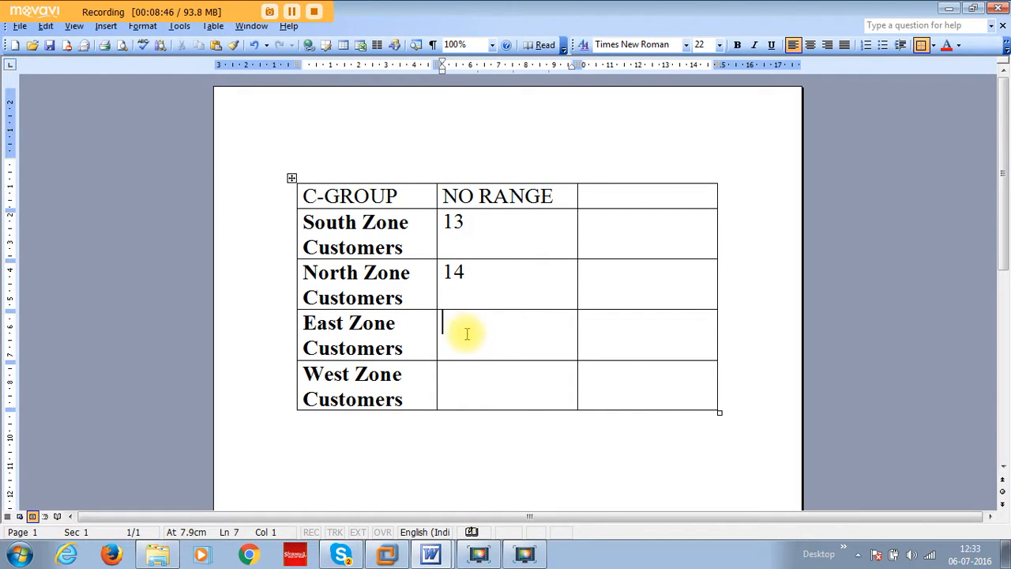
pyautogui.write('15')
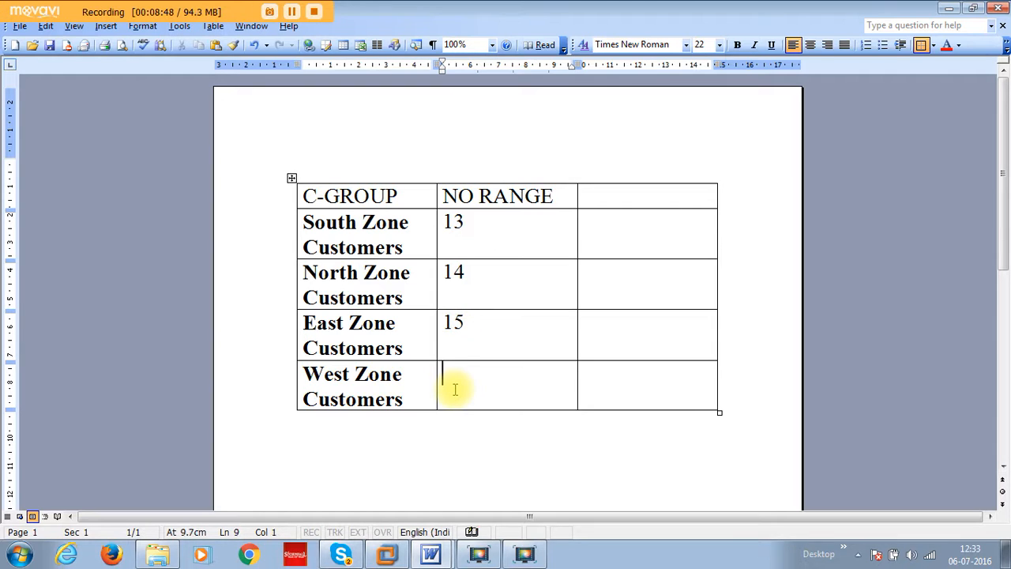
pyautogui.write('16')
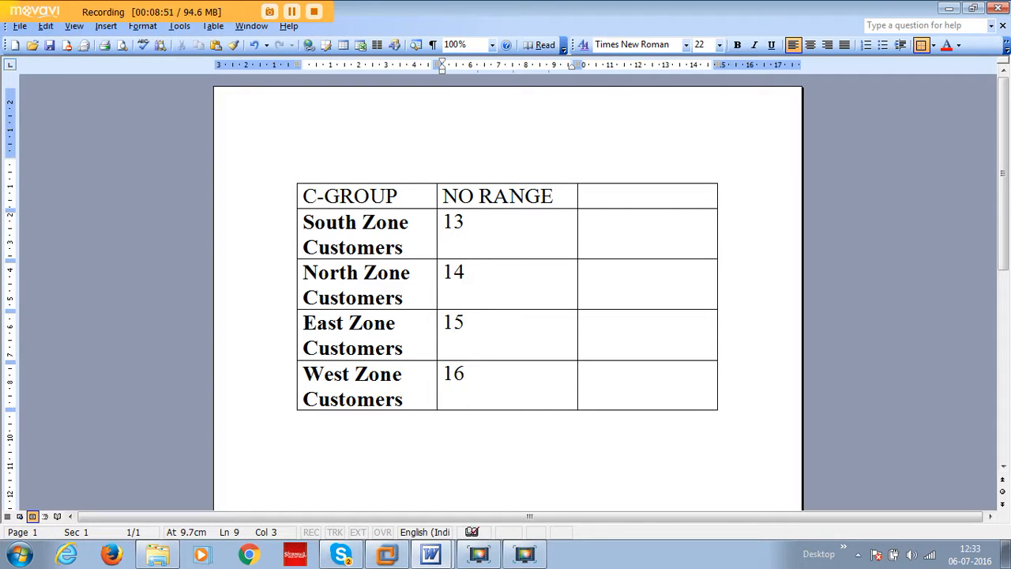
# Return to SAP, review the new customer intervals 13 to 16 and save them, accepting the transport notice
pyautogui.click(388, 559)
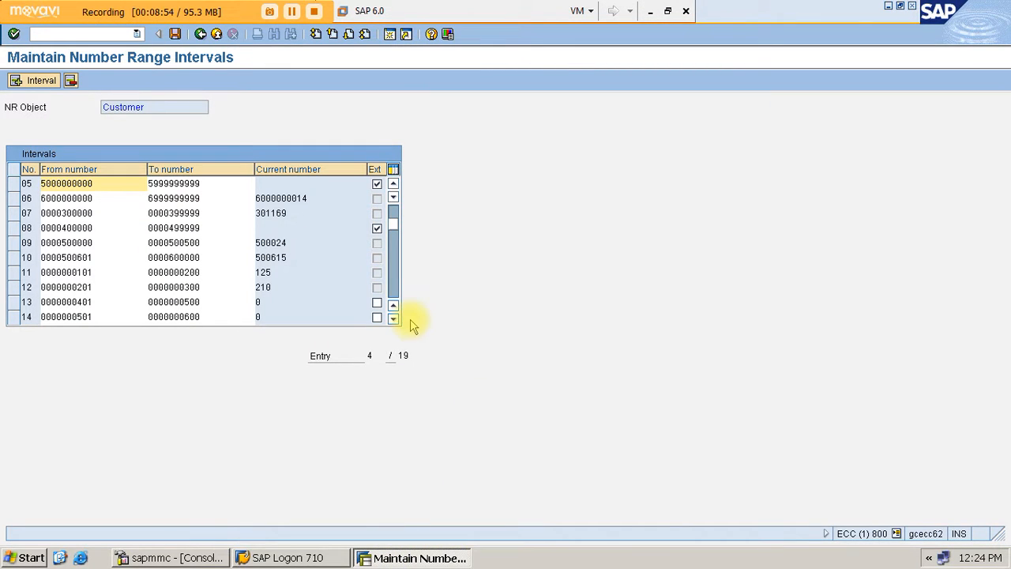
pyautogui.click(394, 319)
pyautogui.click(393, 319)
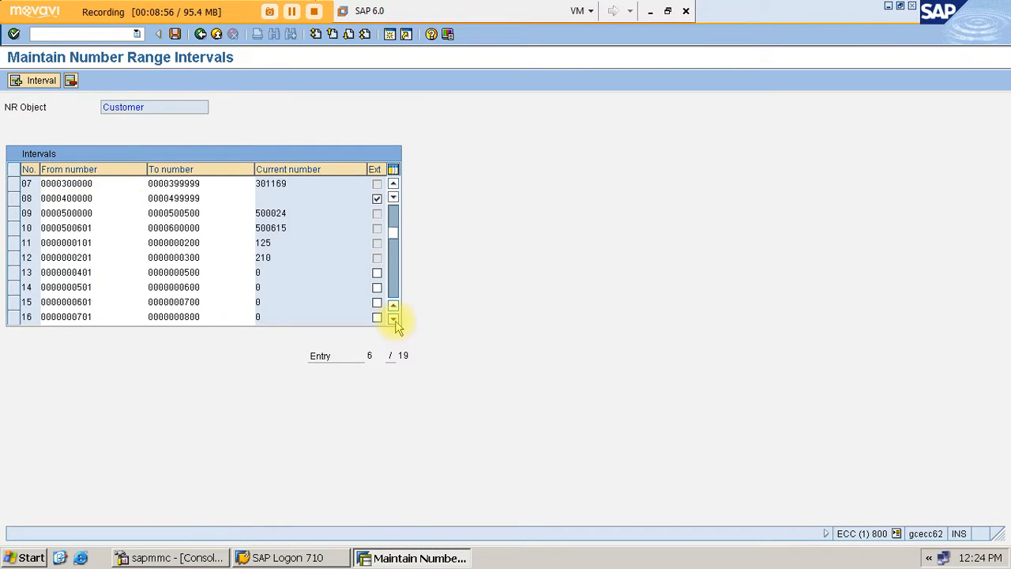
pyautogui.click(393, 319)
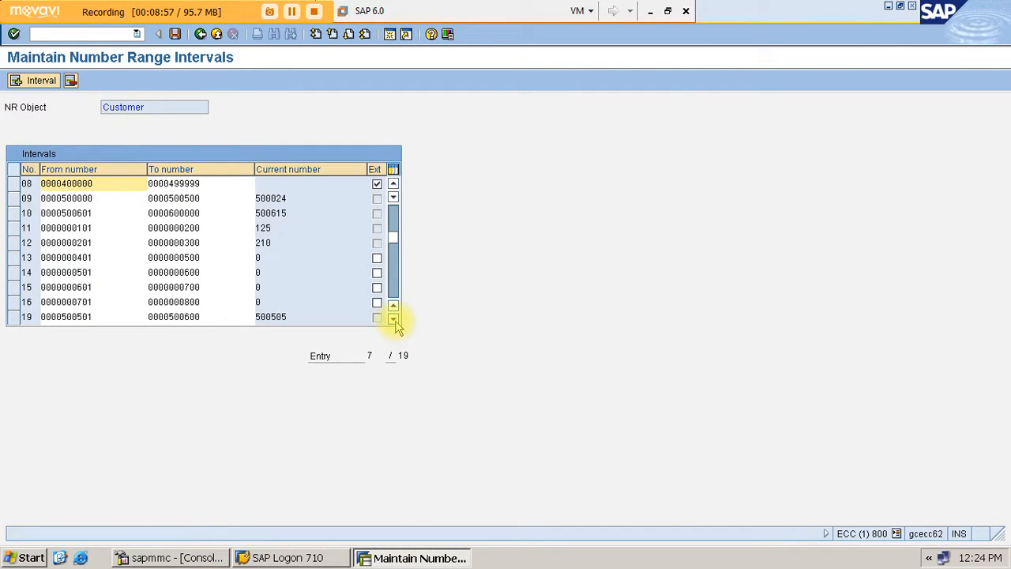
pyautogui.click(175, 35)
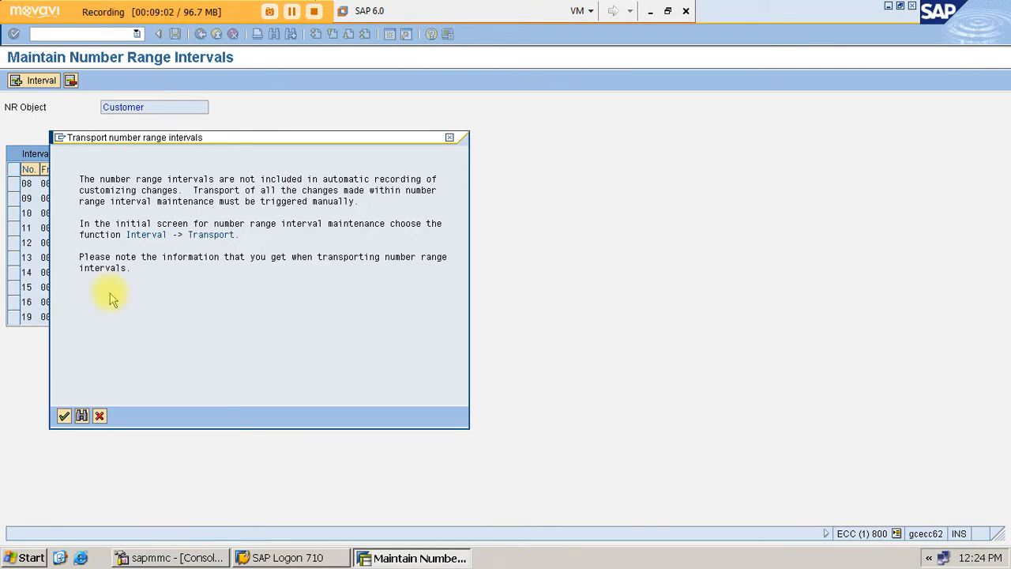
pyautogui.click(65, 417)
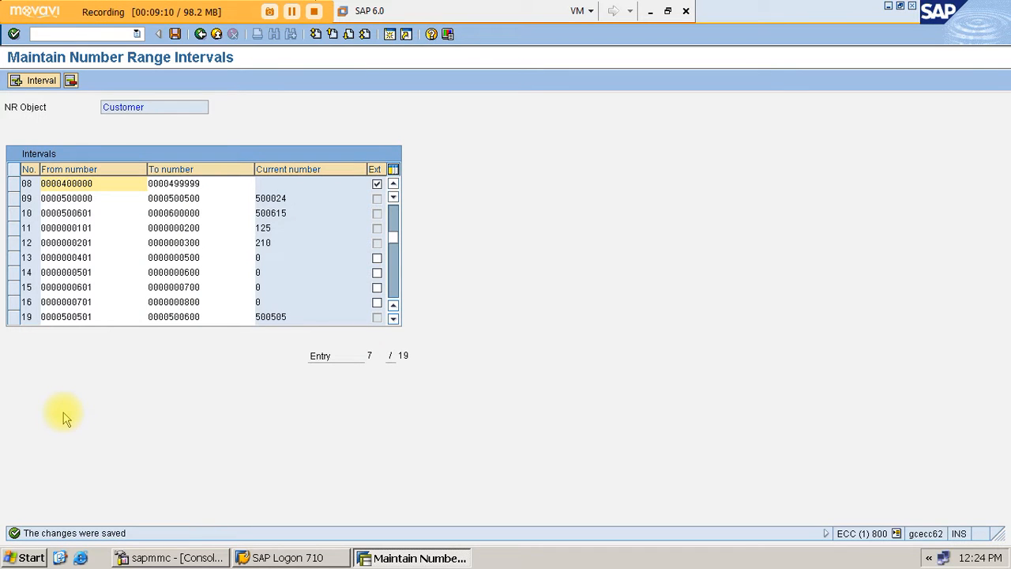
# Switch to the 001- customer-master-configuration document in Word and read the instructions for assigning number ranges to customer groups
pyautogui.click(649, 11)
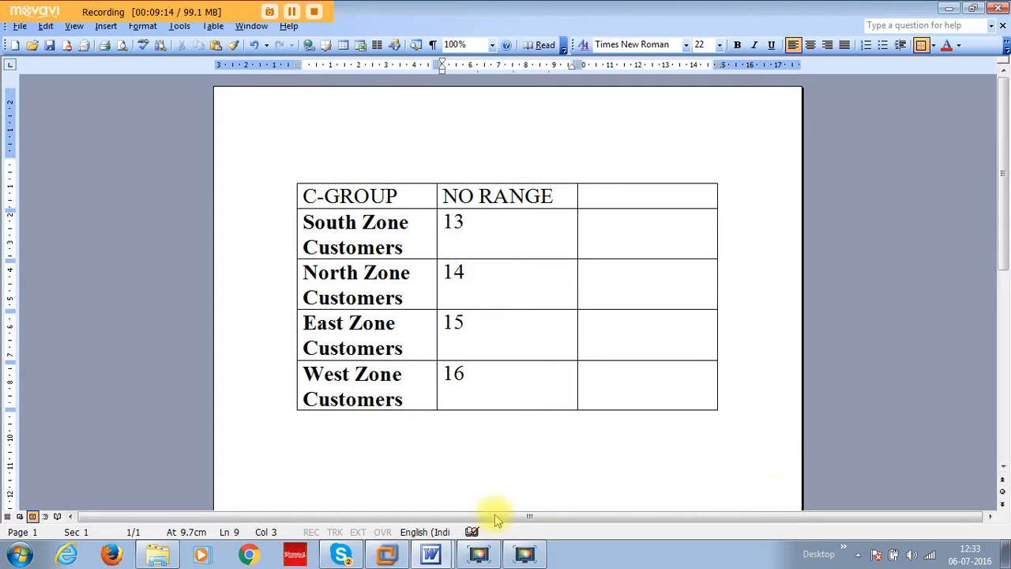
pyautogui.click(430, 554)
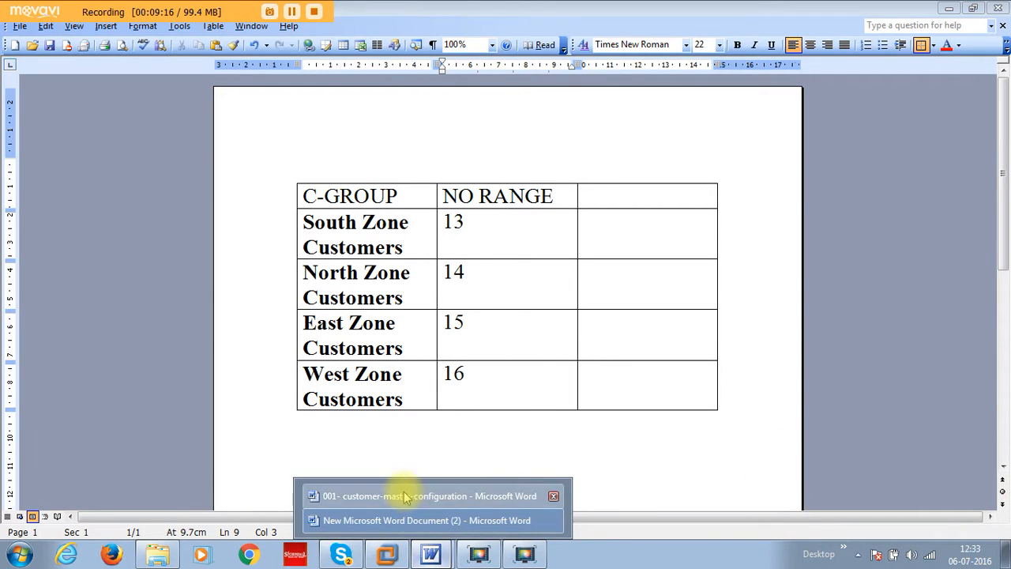
pyautogui.click(375, 490)
pyautogui.click(1003, 471)
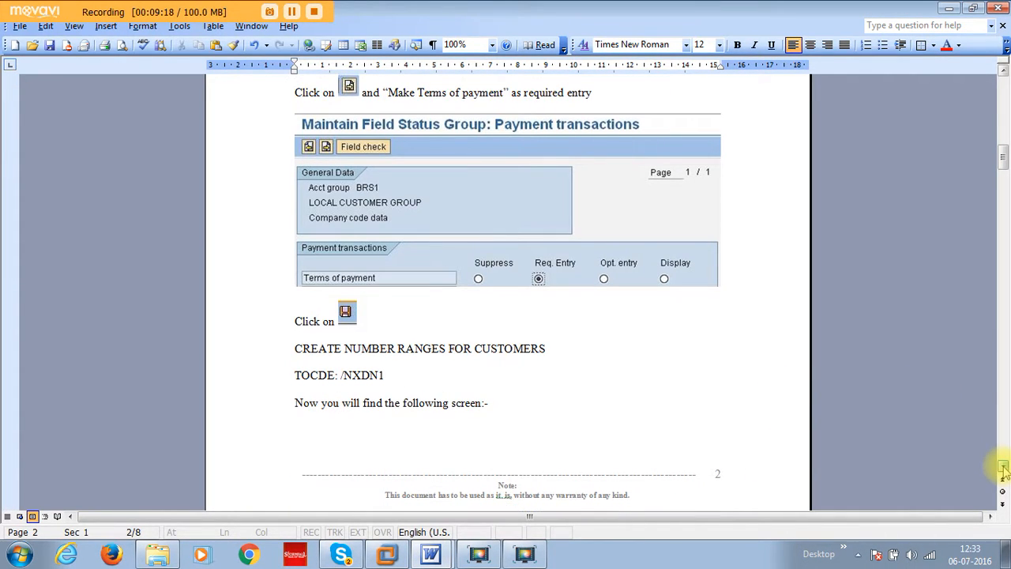
pyautogui.moveTo(1003, 467); pyautogui.dragTo(1003, 468)
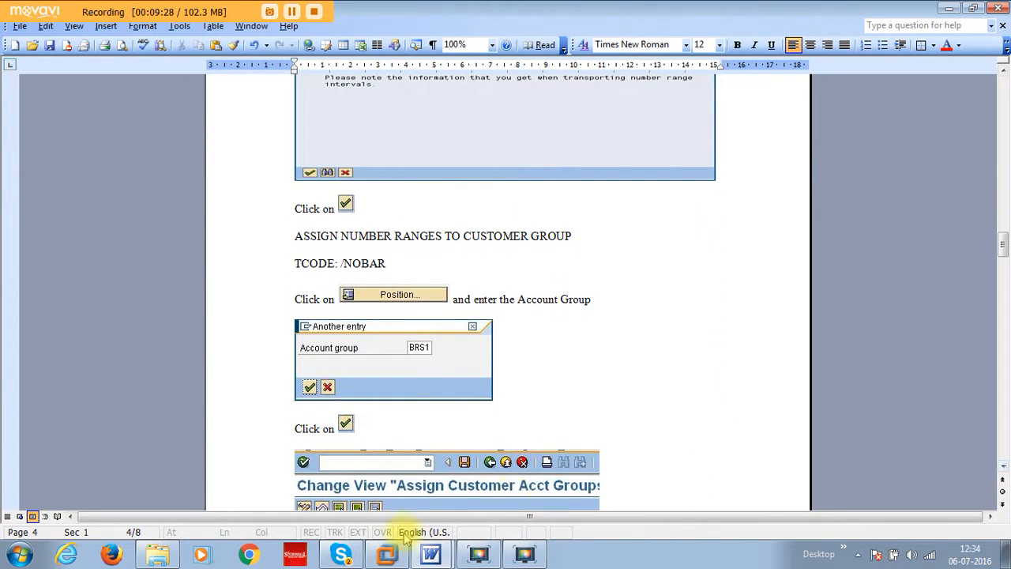
# Switch to SAP, run transaction /NOBAR and position the account group list at 81SZ
pyautogui.click(387, 553)
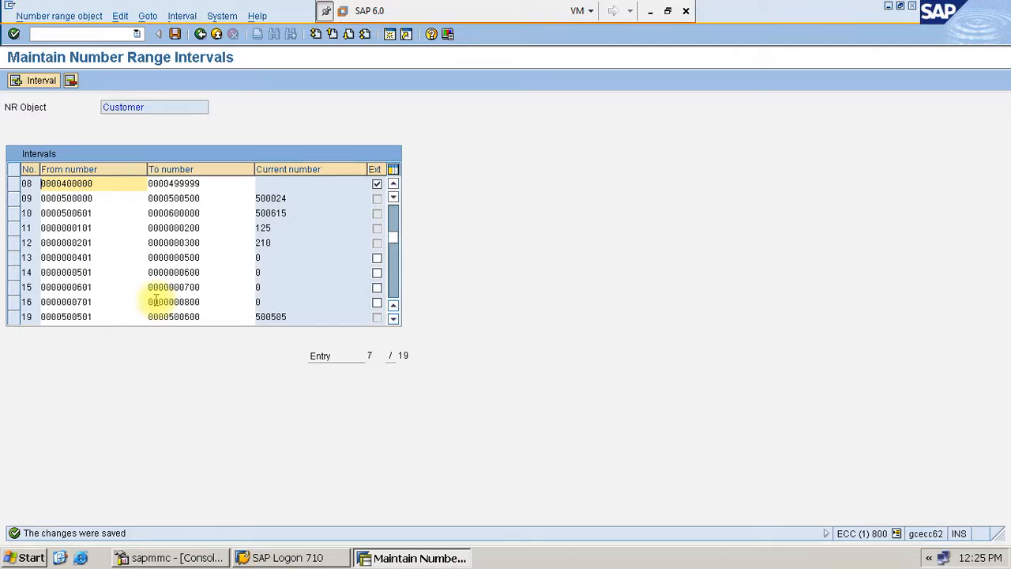
pyautogui.click(50, 34)
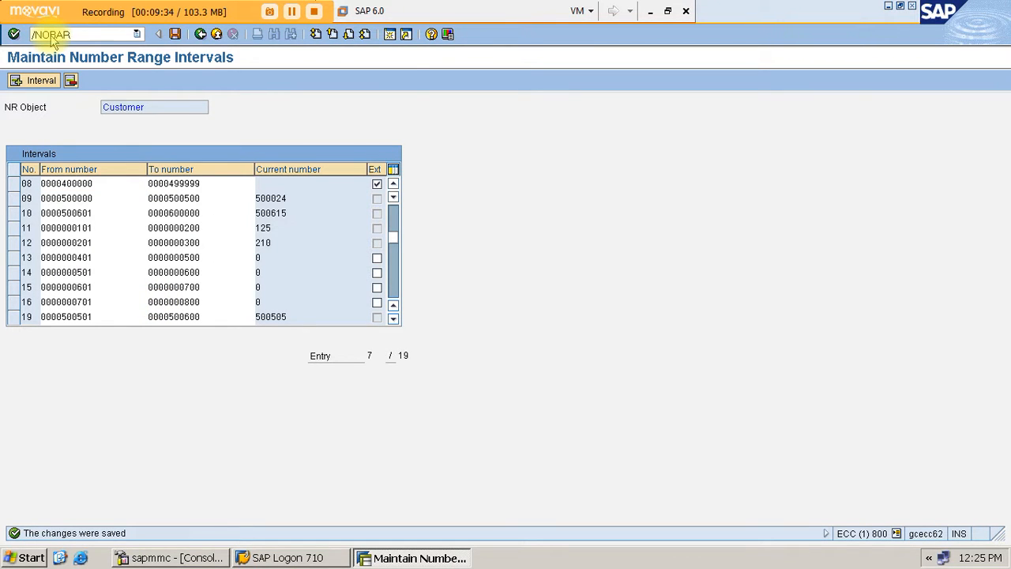
pyautogui.press('Return')
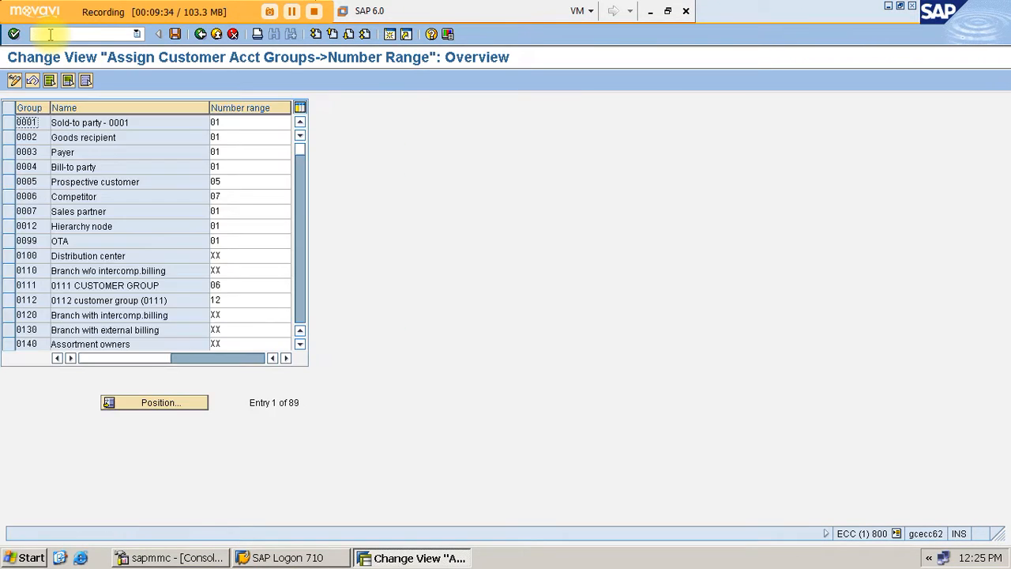
pyautogui.click(154, 402)
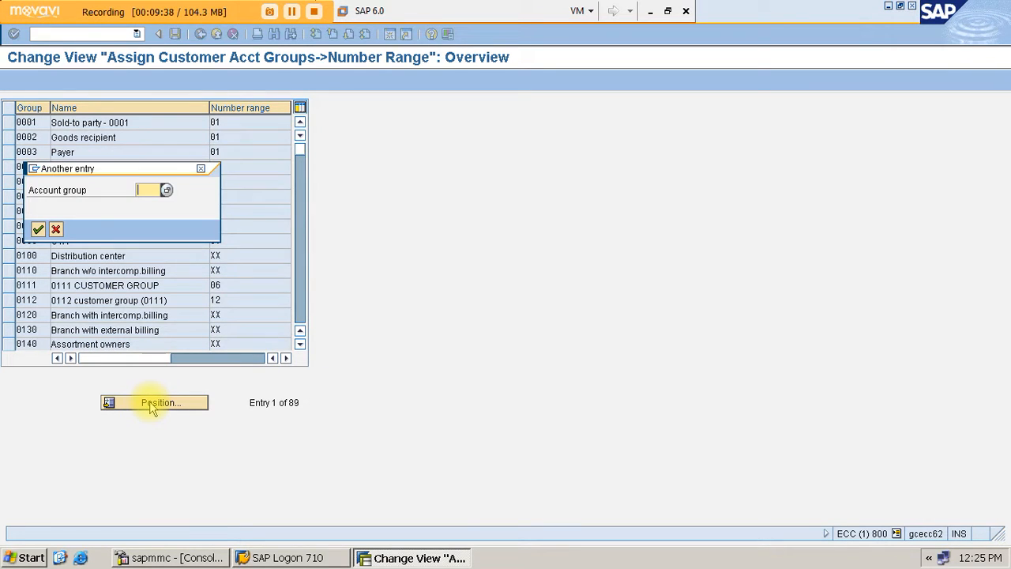
pyautogui.write('81SZ')
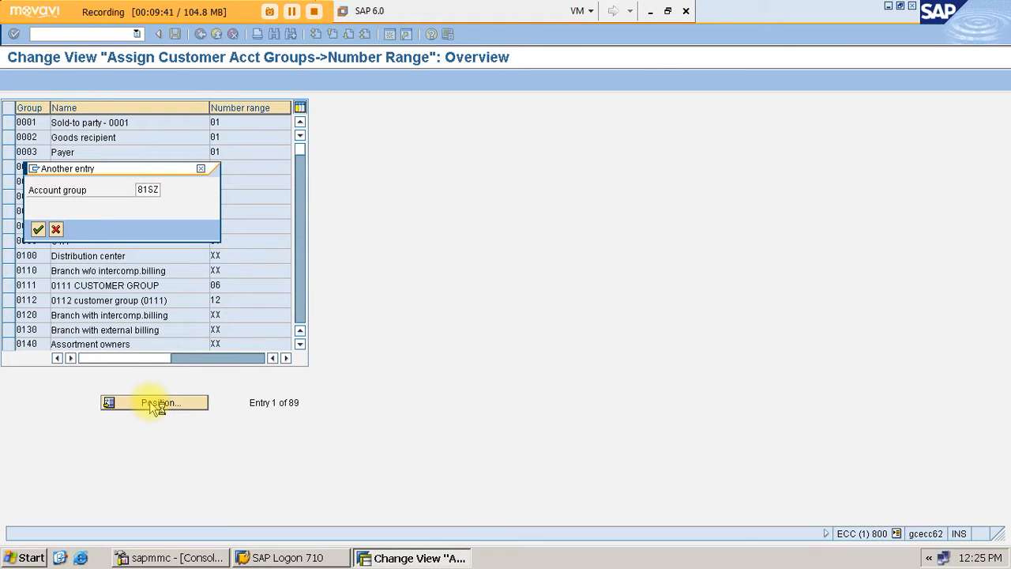
pyautogui.press('Return')
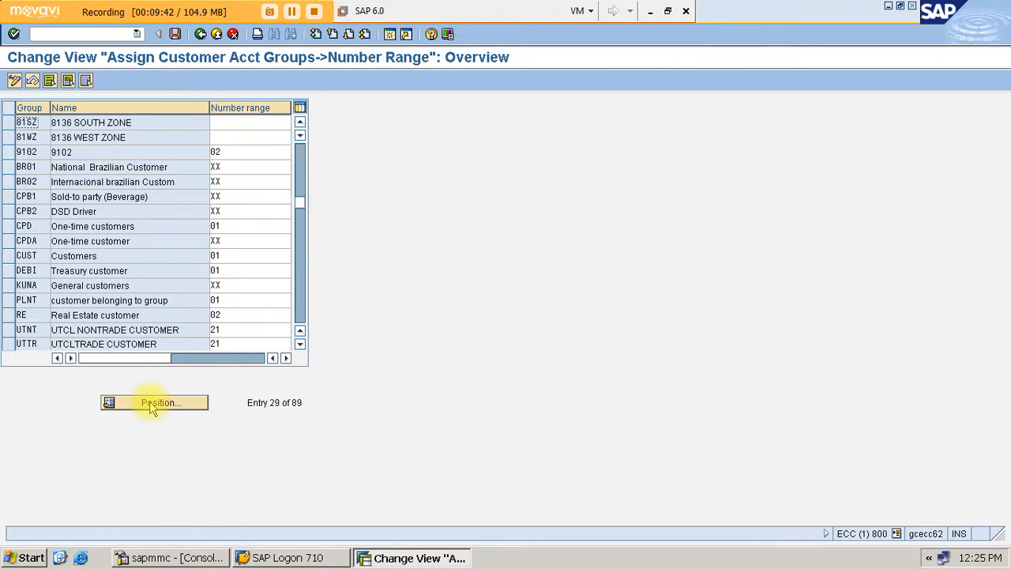
# Consult the zone table in New Microsoft Word Document (2), then return to SAP and assign number range 13 to 8136 SOUTH ZONE
pyautogui.click(235, 122)
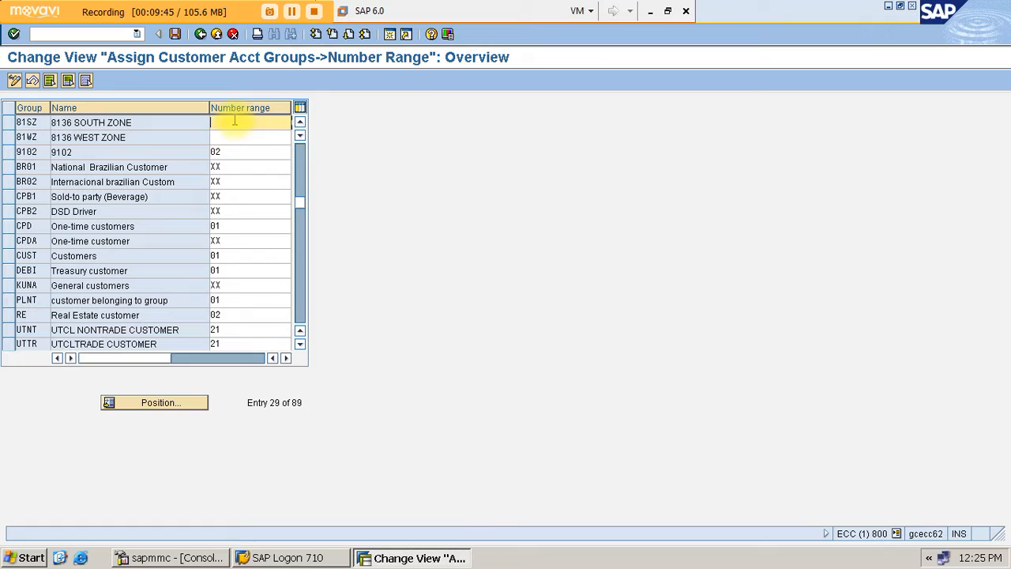
pyautogui.click(650, 11)
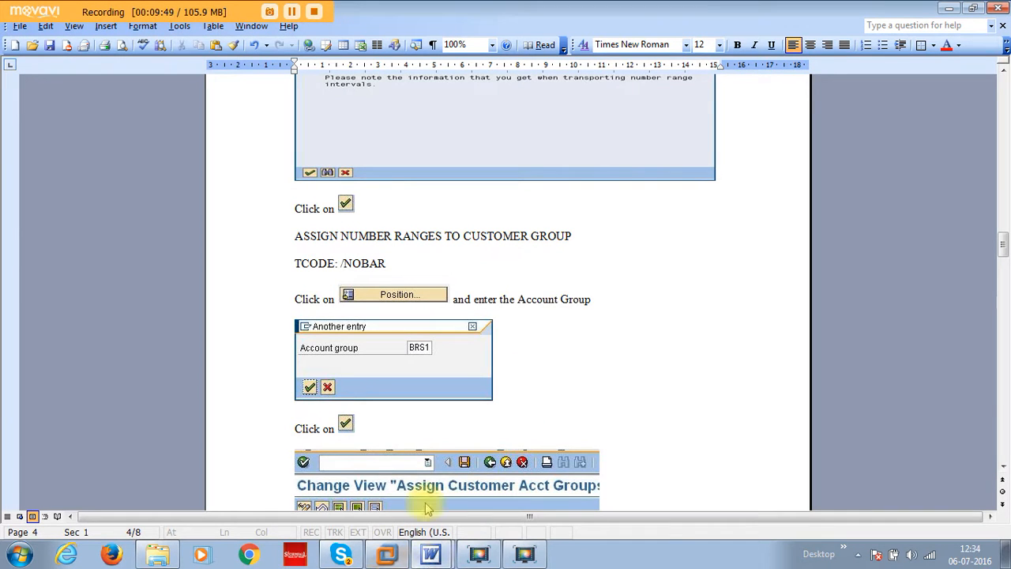
pyautogui.moveTo(431, 555)
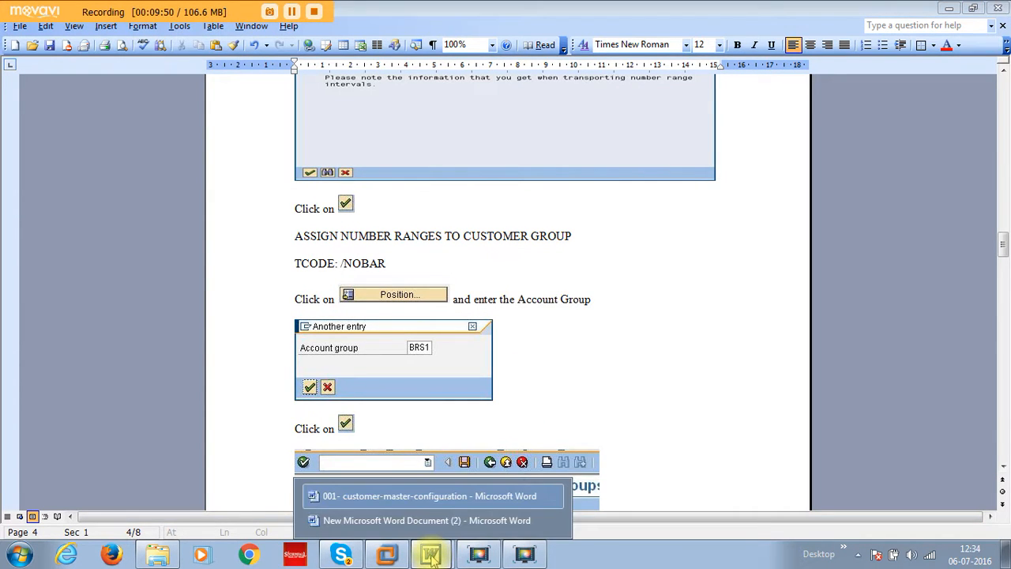
pyautogui.click(422, 517)
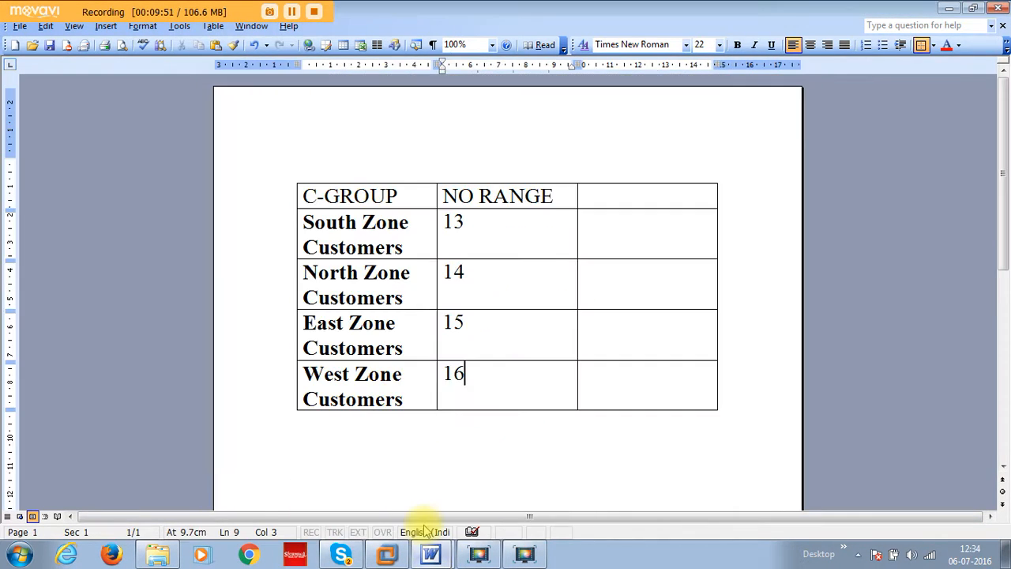
pyautogui.click(947, 8)
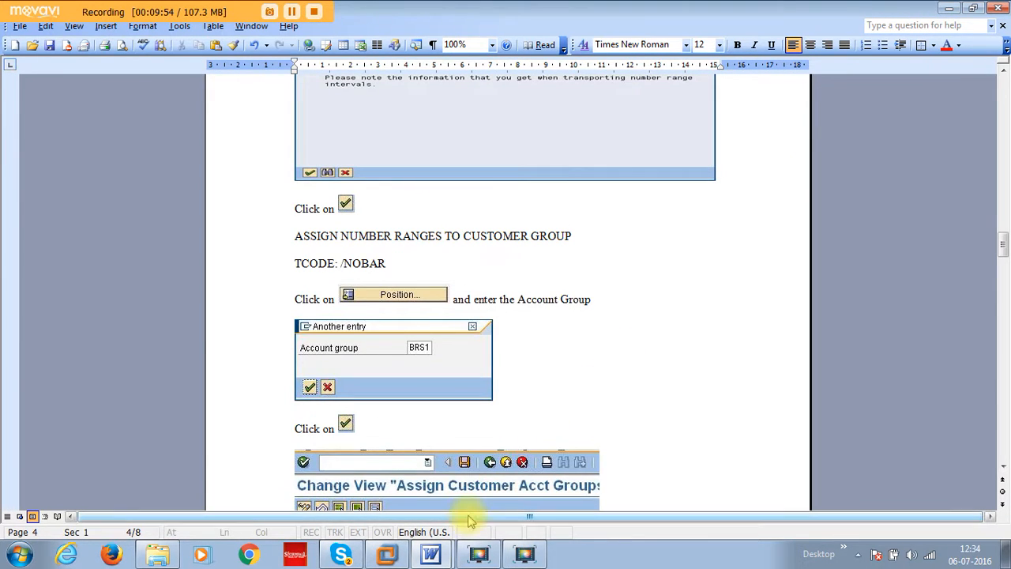
pyautogui.click(388, 555)
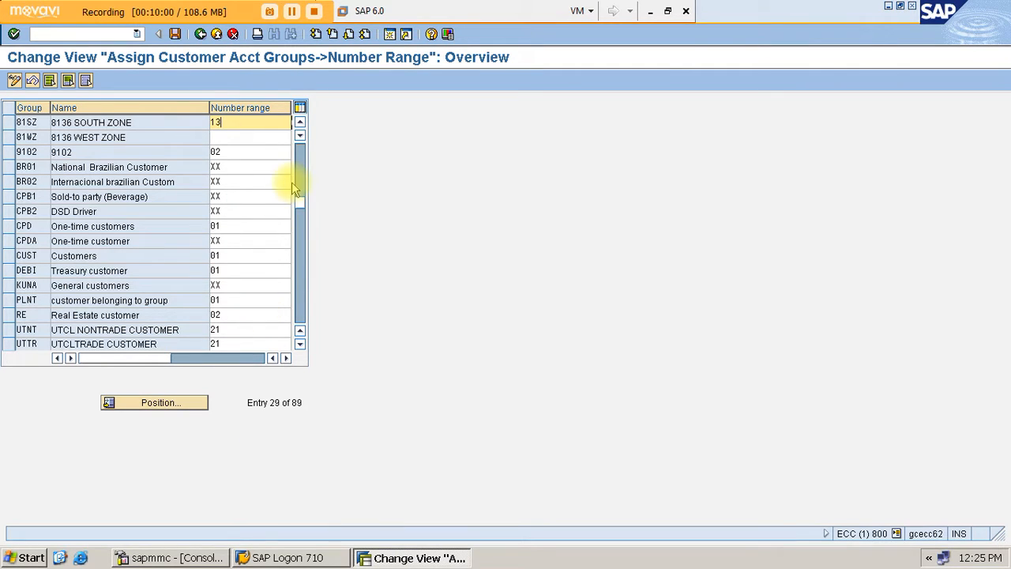
# Assign number range 14 to 8136 NORTH ZONE, 15 to EAST ZONE and 16 to WEST ZONE, and save with the proposed customizing request
pyautogui.click(301, 124)
pyautogui.click(300, 124)
pyautogui.click(300, 124)
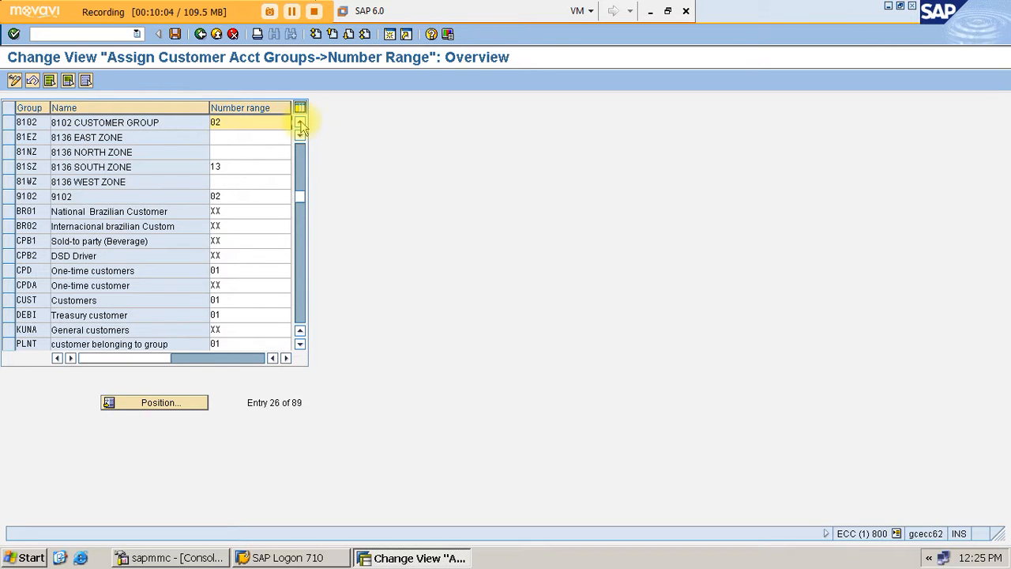
pyautogui.click(215, 154)
pyautogui.write('13')
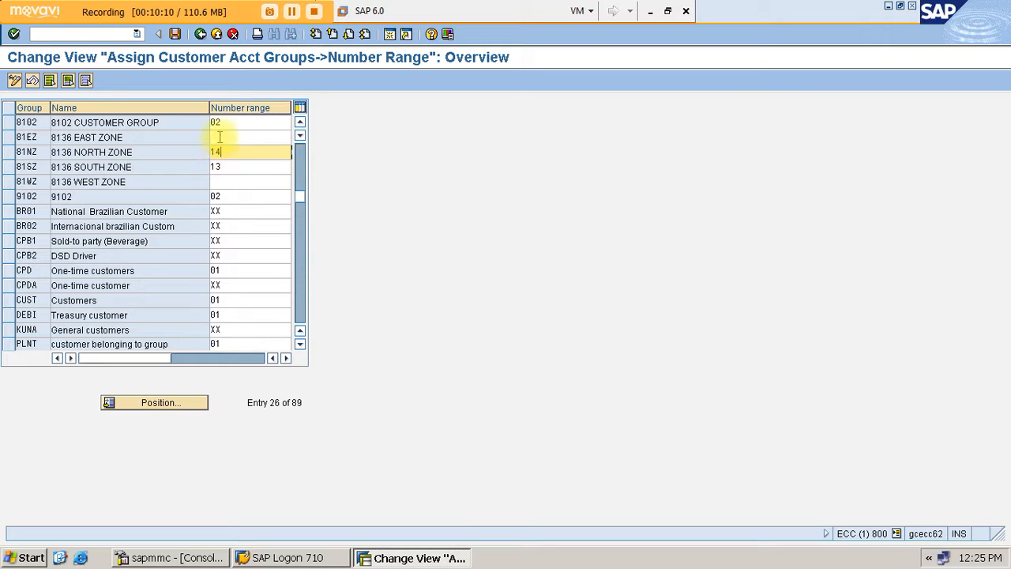
pyautogui.click(219, 136)
pyautogui.write('15')
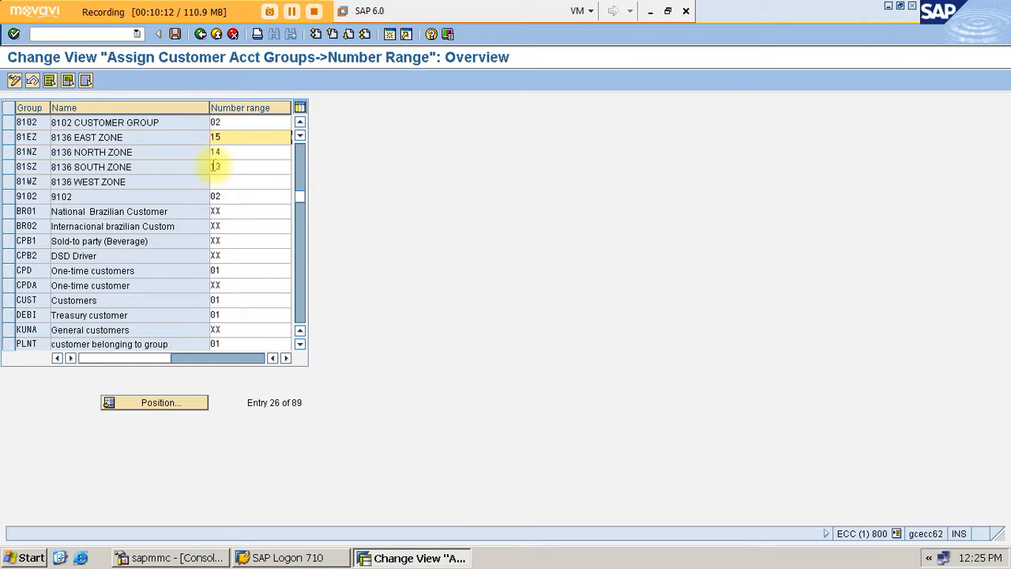
pyautogui.click(219, 181)
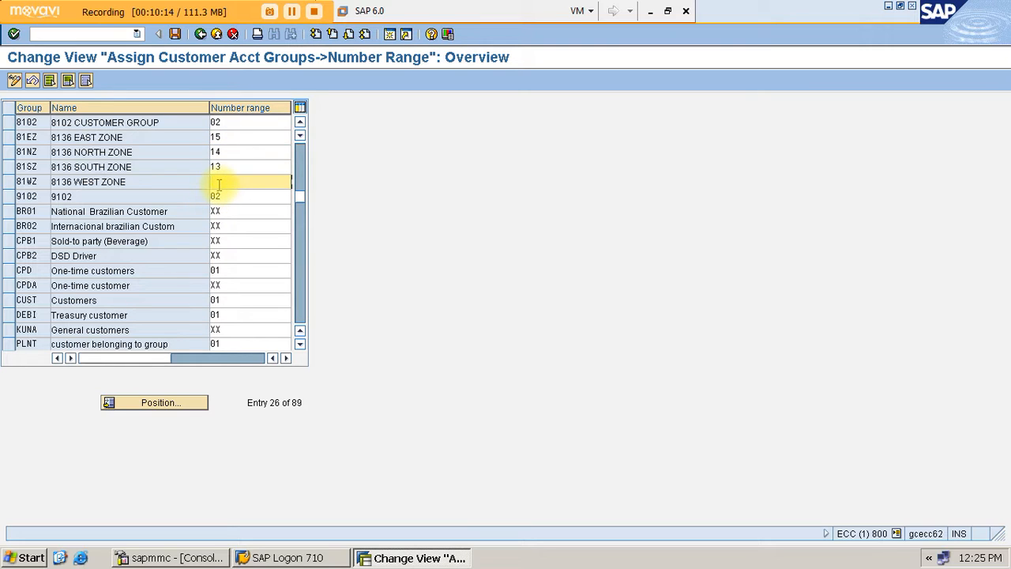
pyautogui.write('16')
pyautogui.click(174, 34)
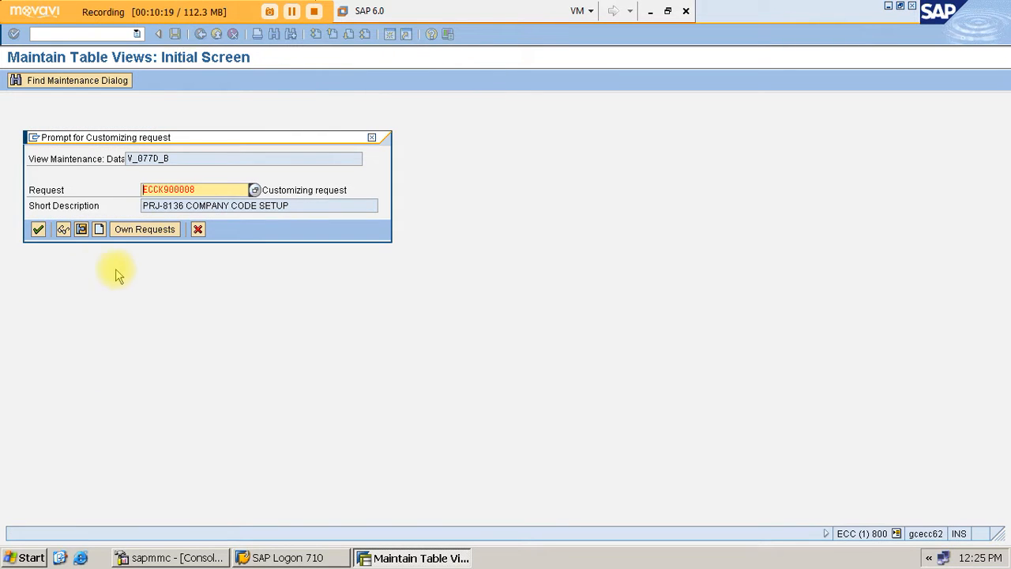
pyautogui.click(38, 229)
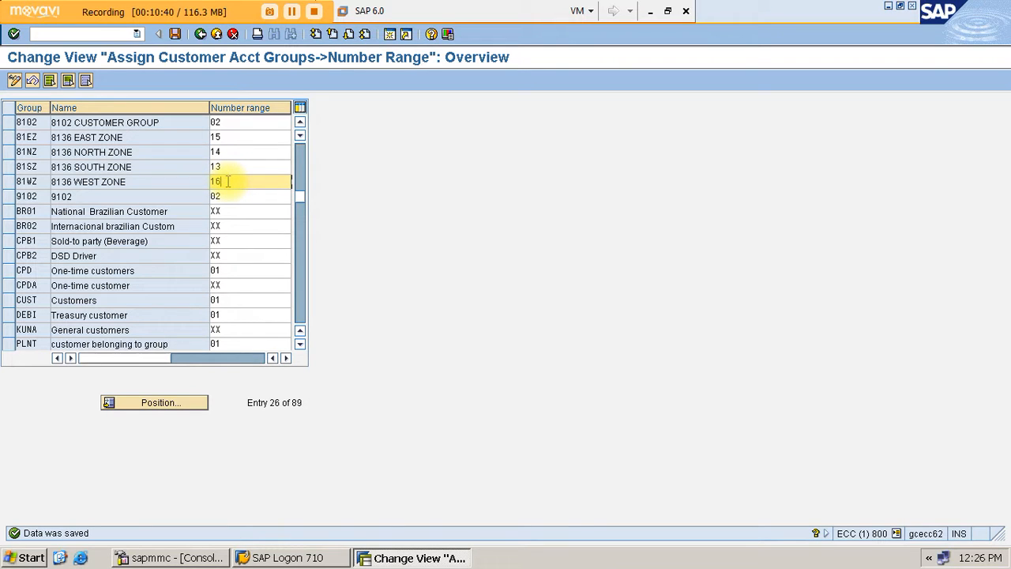
# Change the number range of 8136 WEST ZONE to 13, set it back to 16 and save again
pyautogui.press('BackSpace')
pyautogui.press('BackSpace')
pyautogui.write('1')
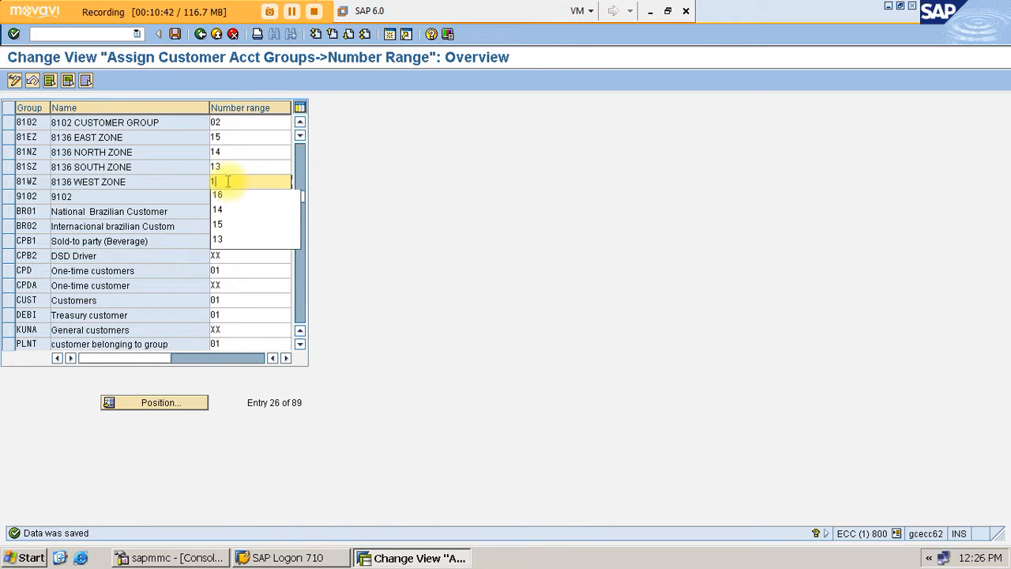
pyautogui.write('3')
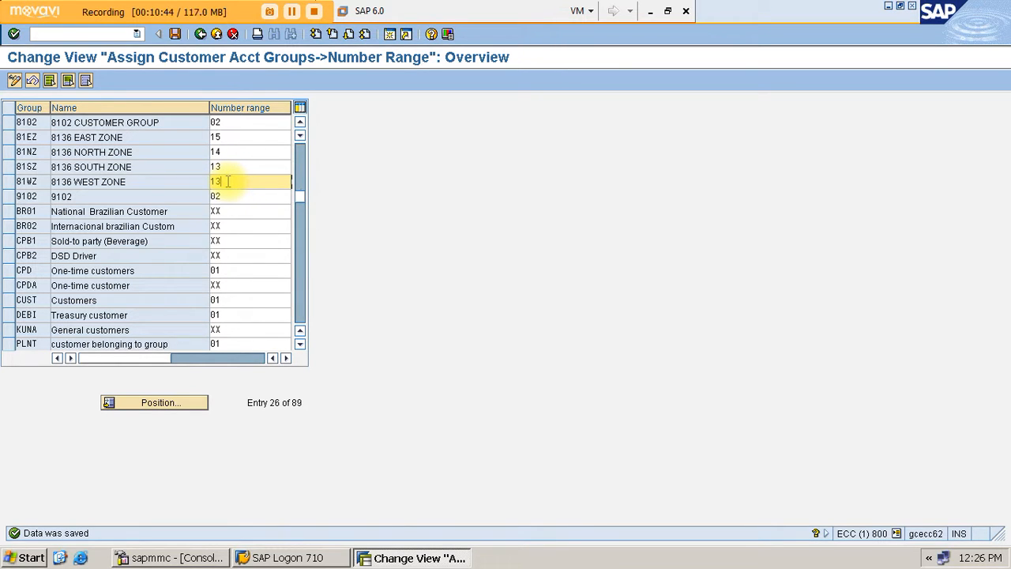
pyautogui.press('BackSpace')
pyautogui.write('6')
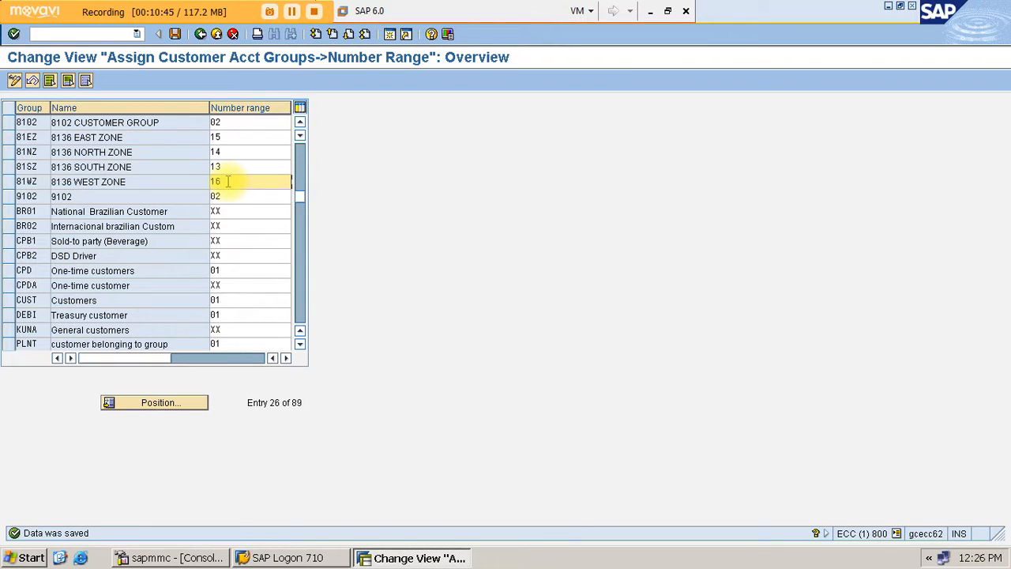
pyautogui.click(175, 34)
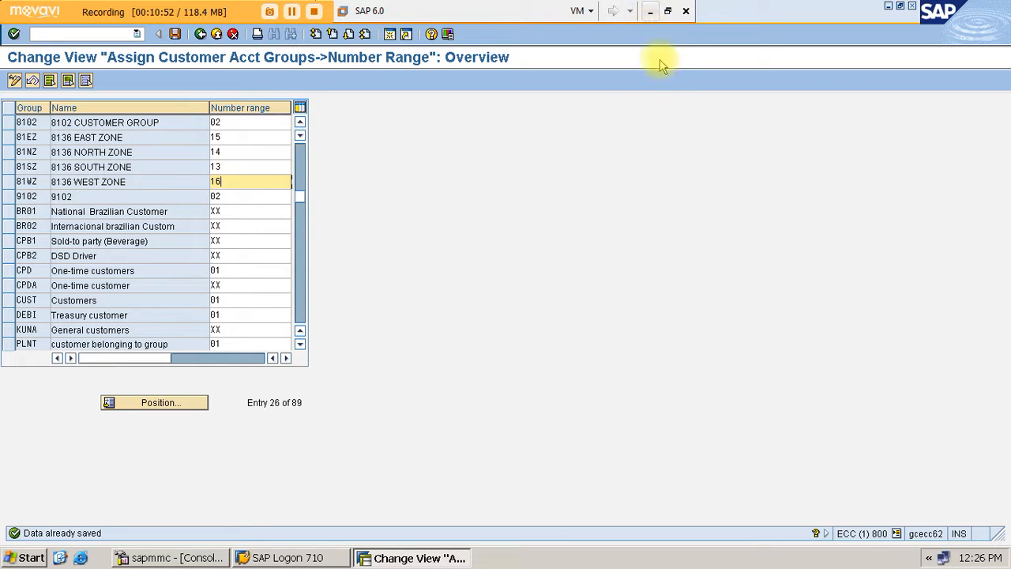
# Switch to the 001- customer-master-configuration document in Word and read the instructions from the document type section to the creation of the customer master
pyautogui.click(650, 11)
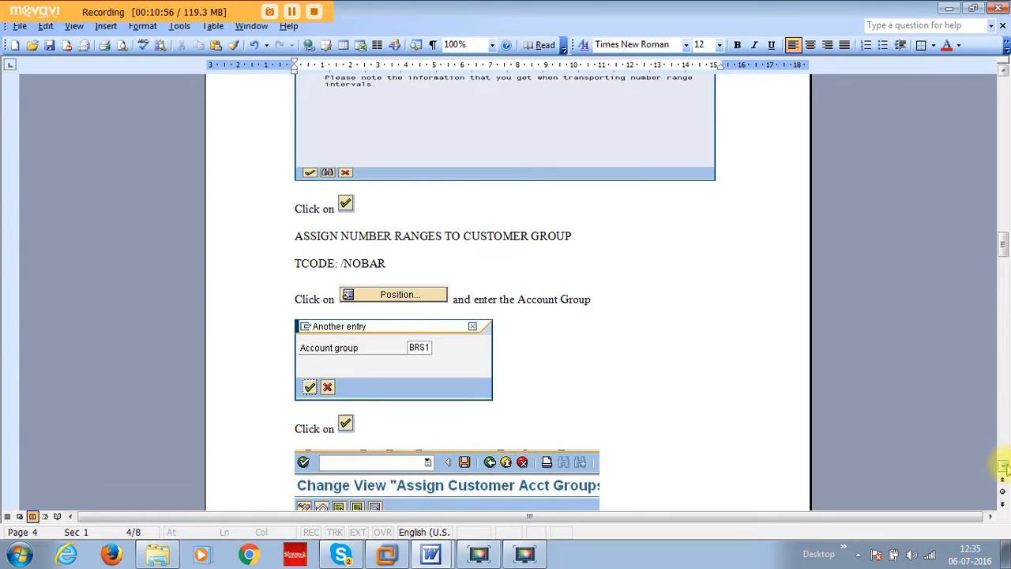
pyautogui.scroll(-7, 1001, 466)
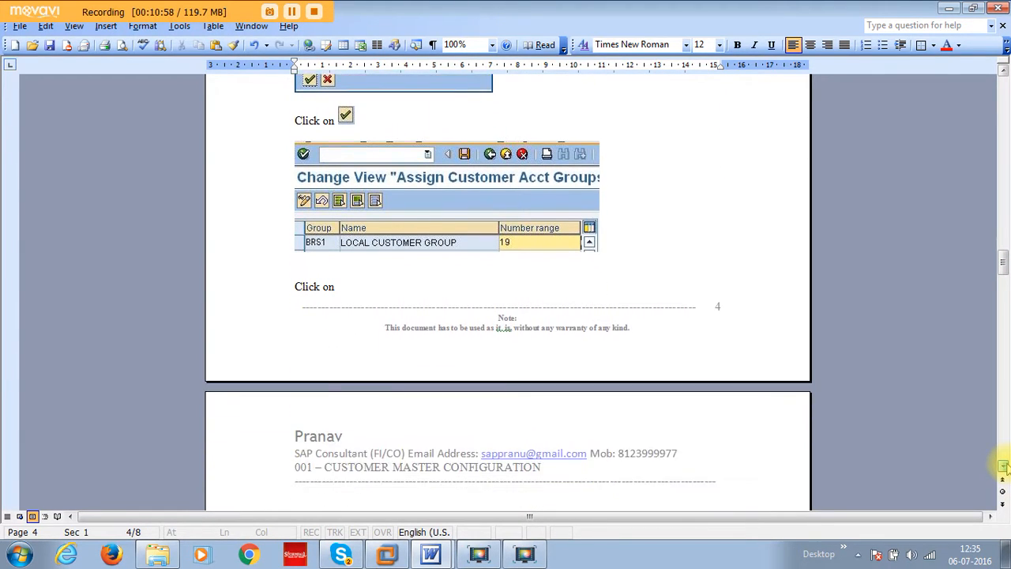
pyautogui.scroll(-8, 1001, 466)
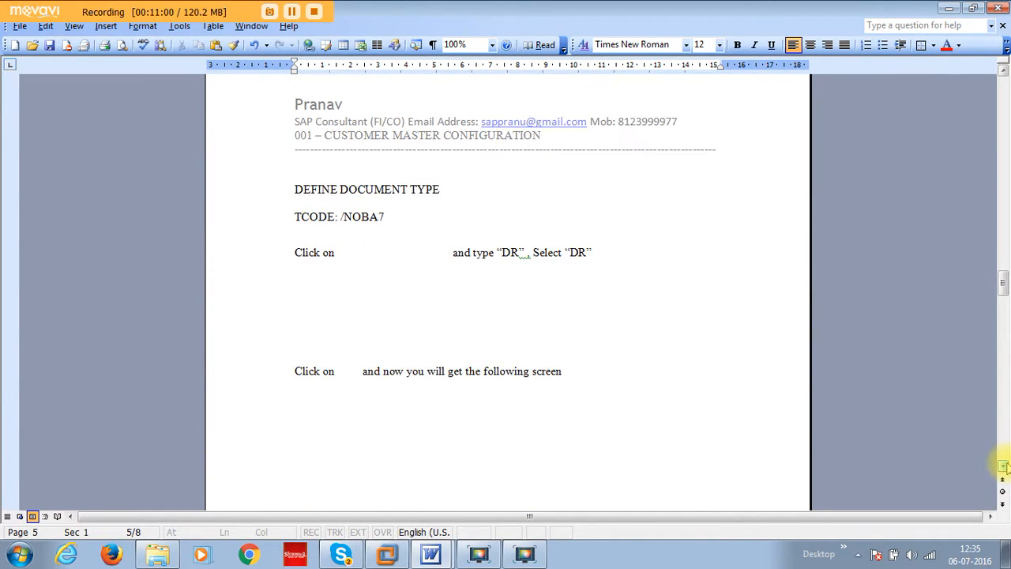
pyautogui.scroll(-6, 1002, 466)
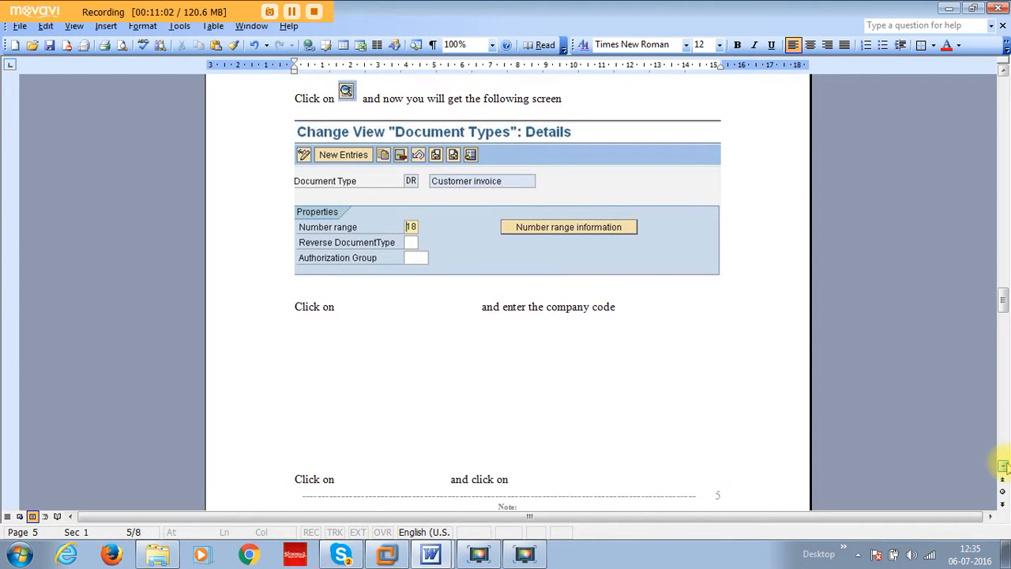
pyautogui.scroll(-8, 1001, 466)
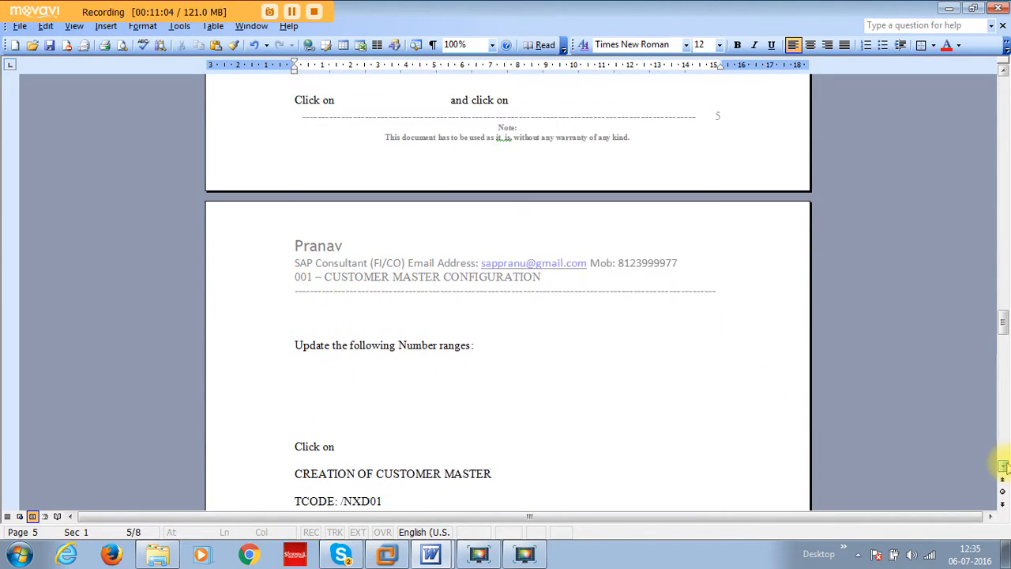
pyautogui.scroll(-3, 1002, 466)
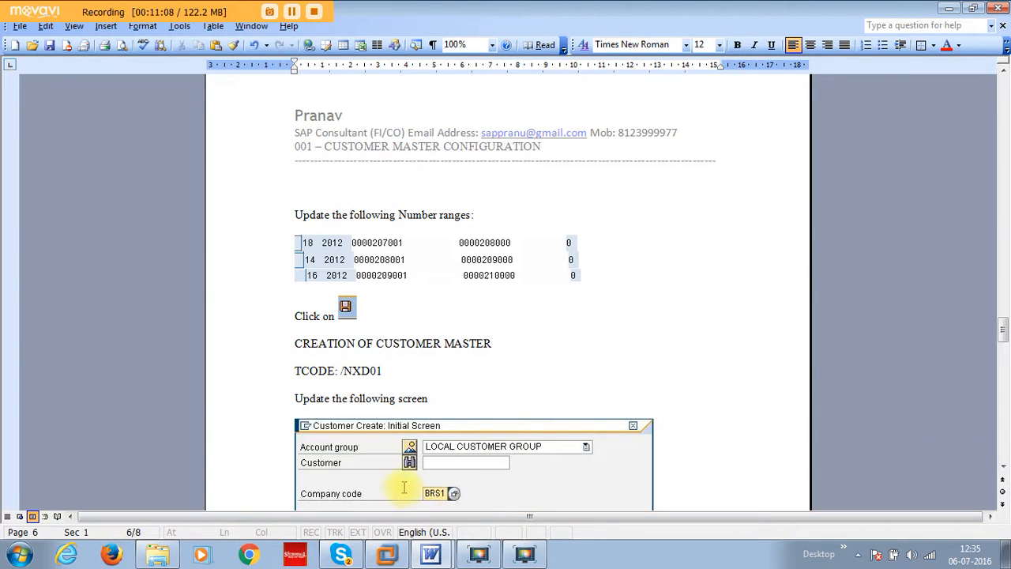
# Return to SAP and open the customer creation screen with transaction /NXD01
pyautogui.click(387, 555)
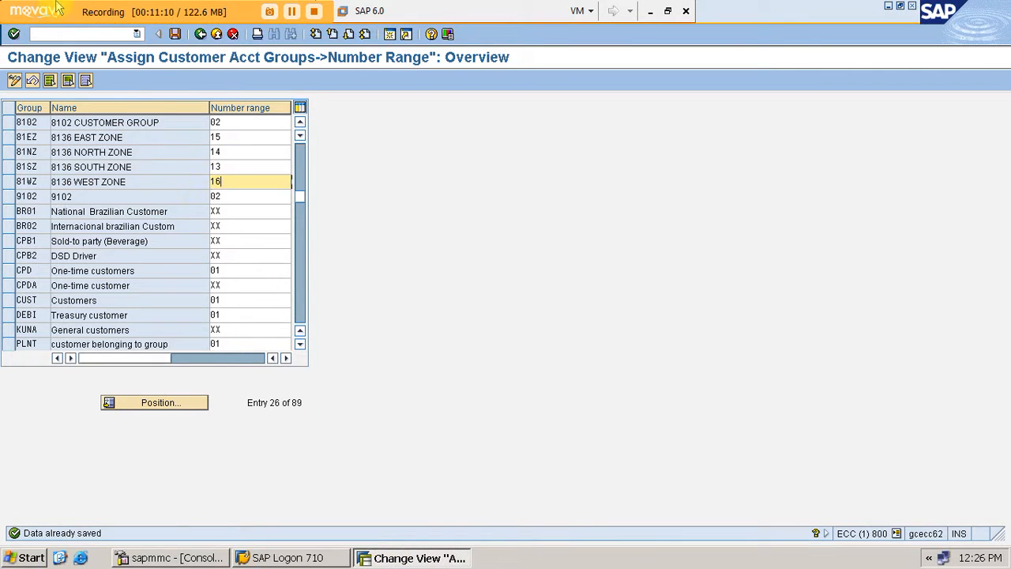
pyautogui.click(50, 34)
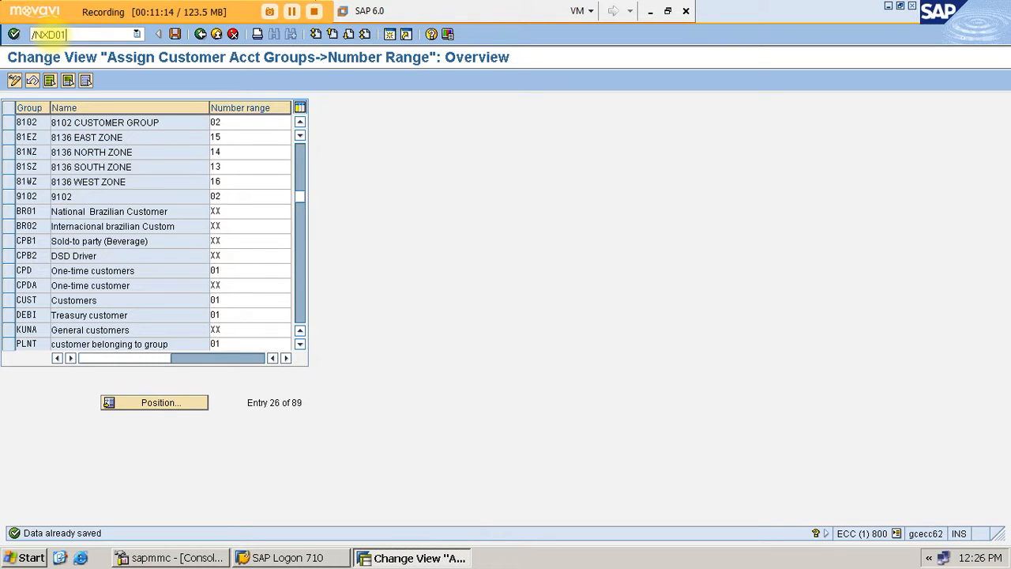
pyautogui.press('Return')
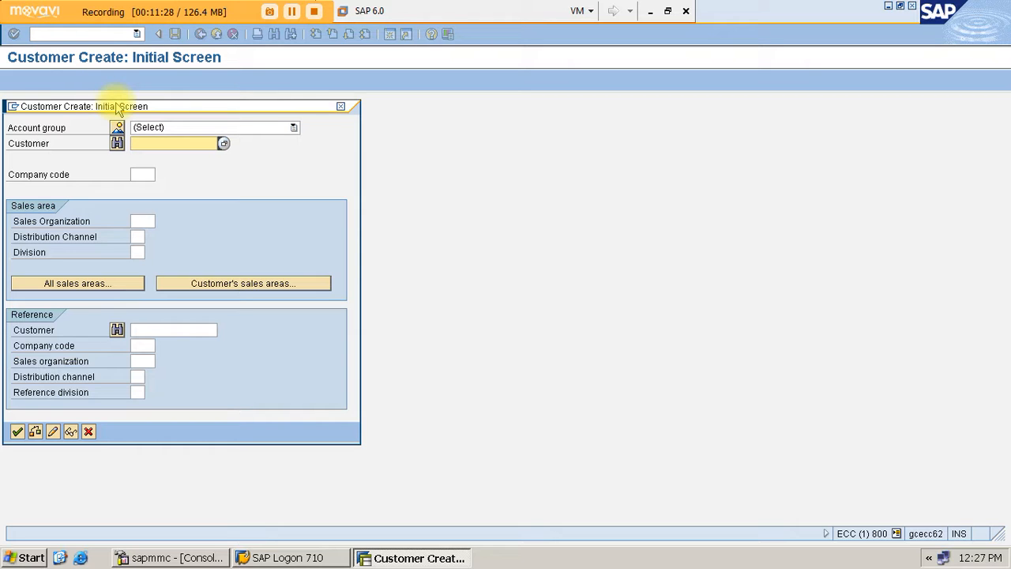
# Display the account groups with their number ranges and position the list at account group 81SZ
pyautogui.click(117, 128)
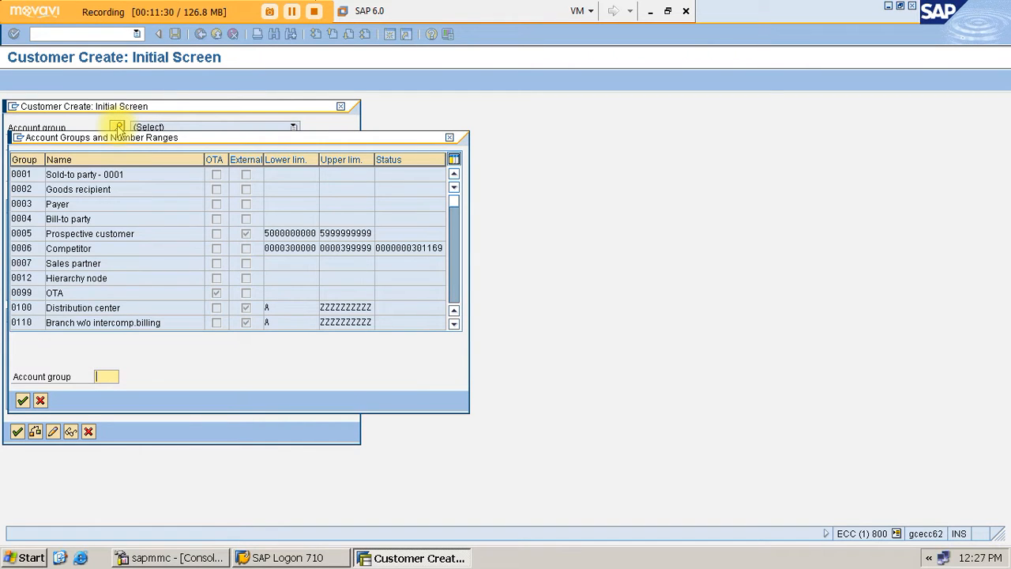
pyautogui.click(105, 377)
pyautogui.write('0')
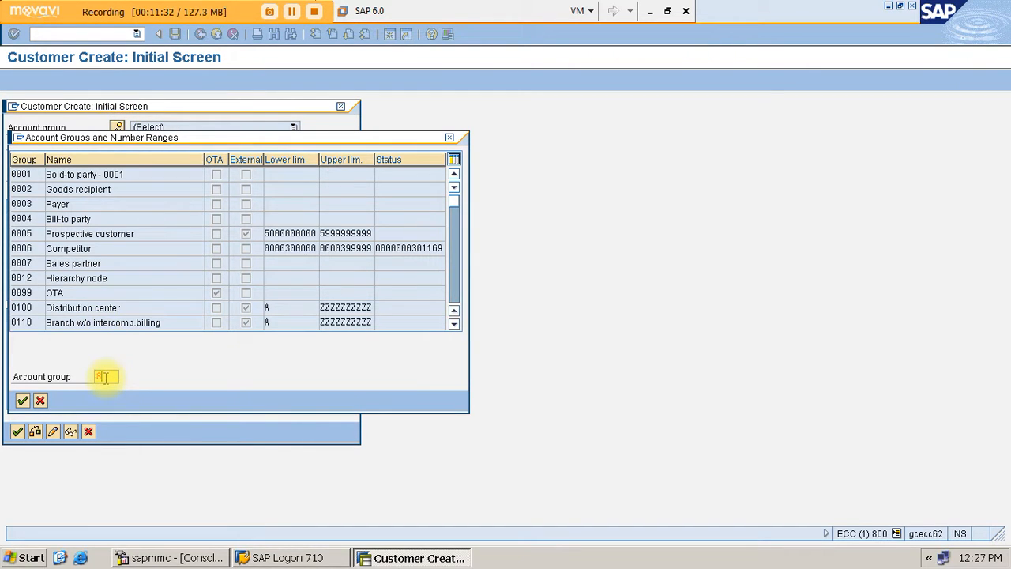
pyautogui.write('1')
pyautogui.click(106, 388)
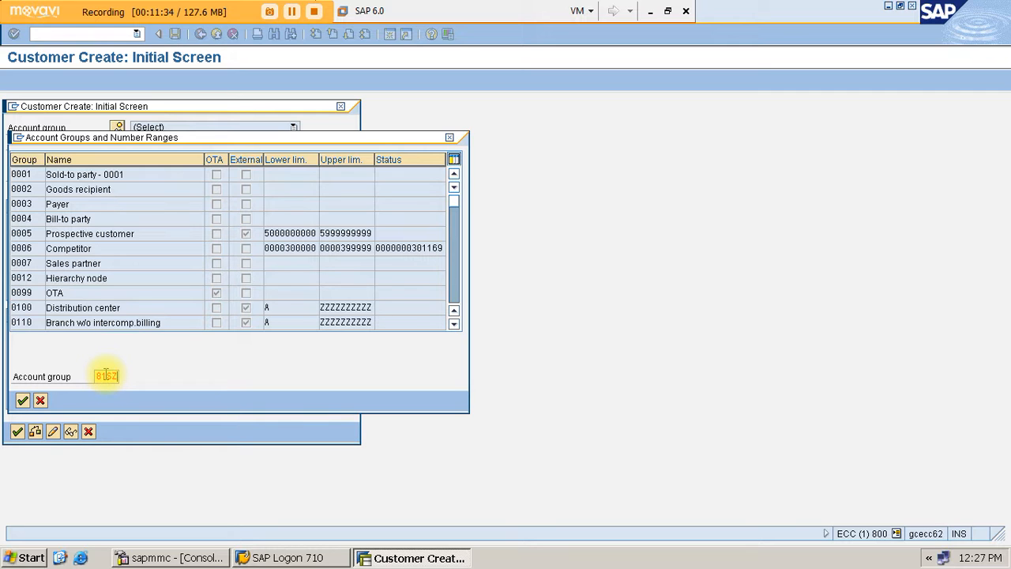
pyautogui.press('Return')
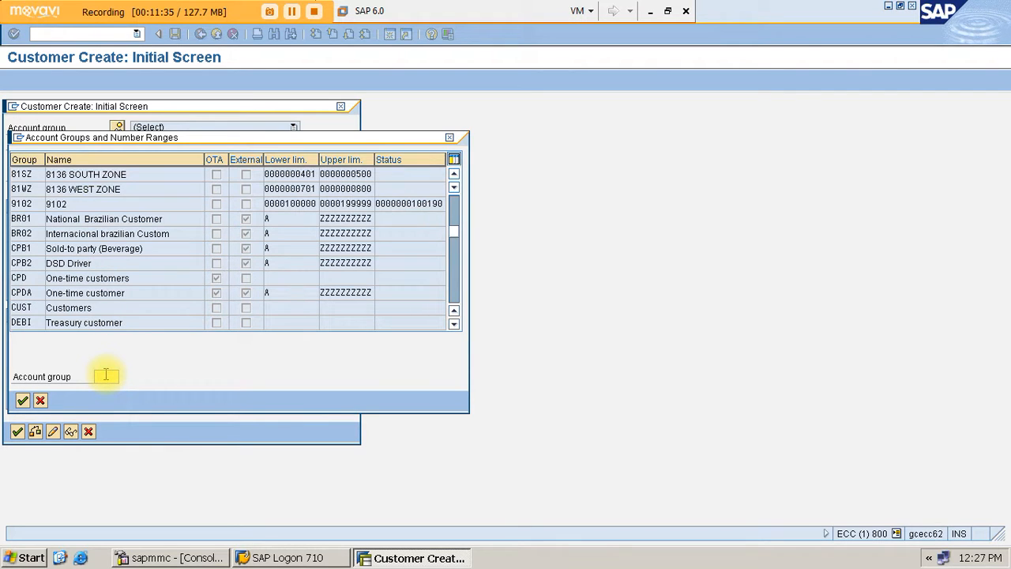
# Start creating a customer in account group 8136 SOUTH ZONE for company code 8136
pyautogui.doubleClick(36, 175)
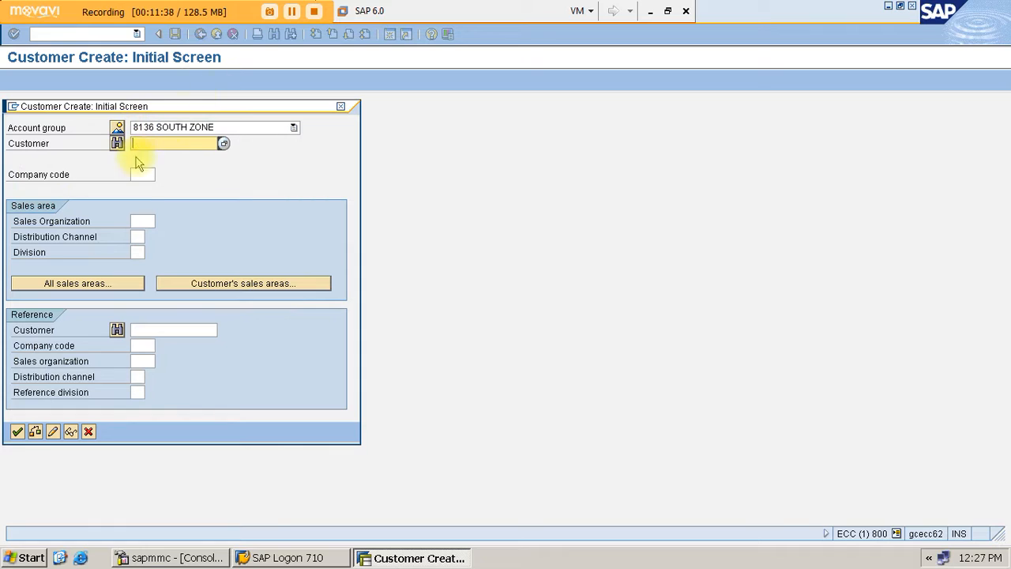
pyautogui.click(143, 173)
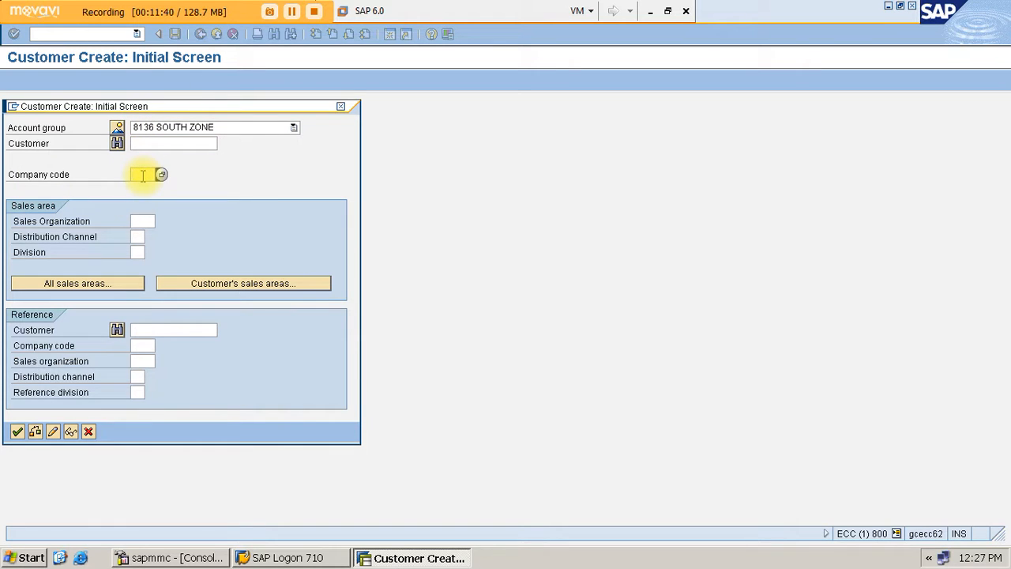
pyautogui.press('Return')
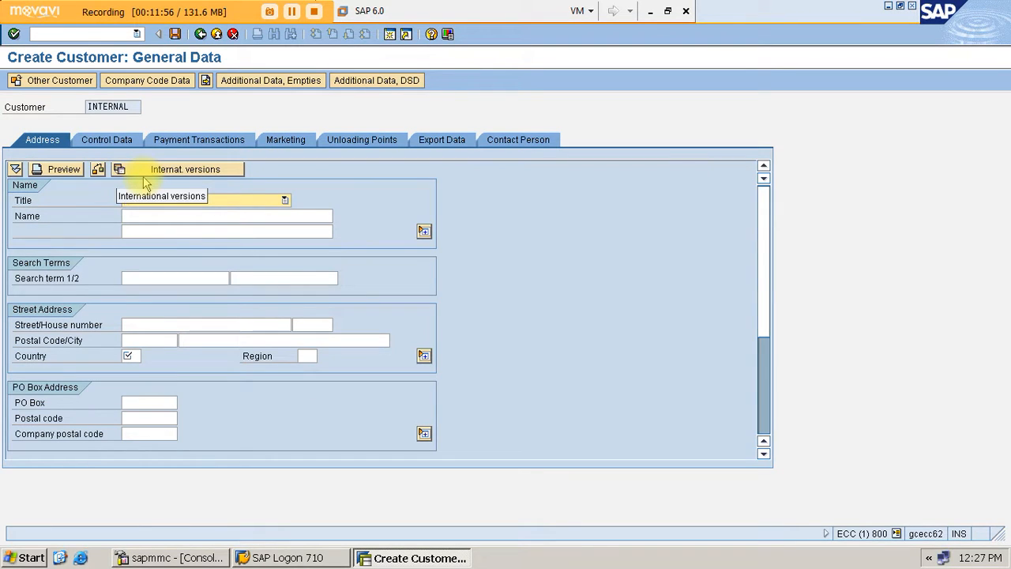
# Fill in the customer's address data with title Company, name SOUTH ZONE CUSTOMER -001 and country IN
pyautogui.click(285, 201)
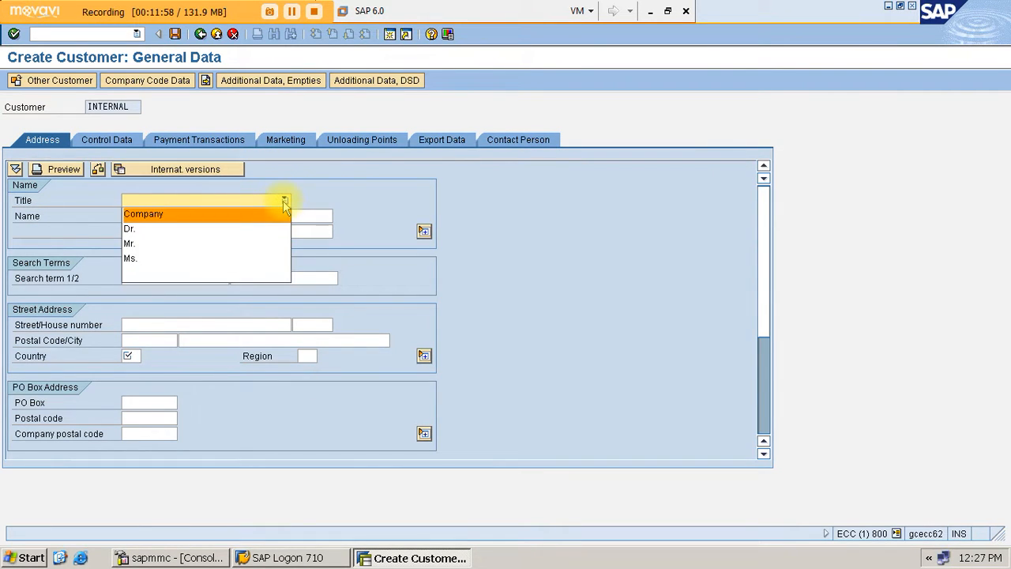
pyautogui.click(263, 215)
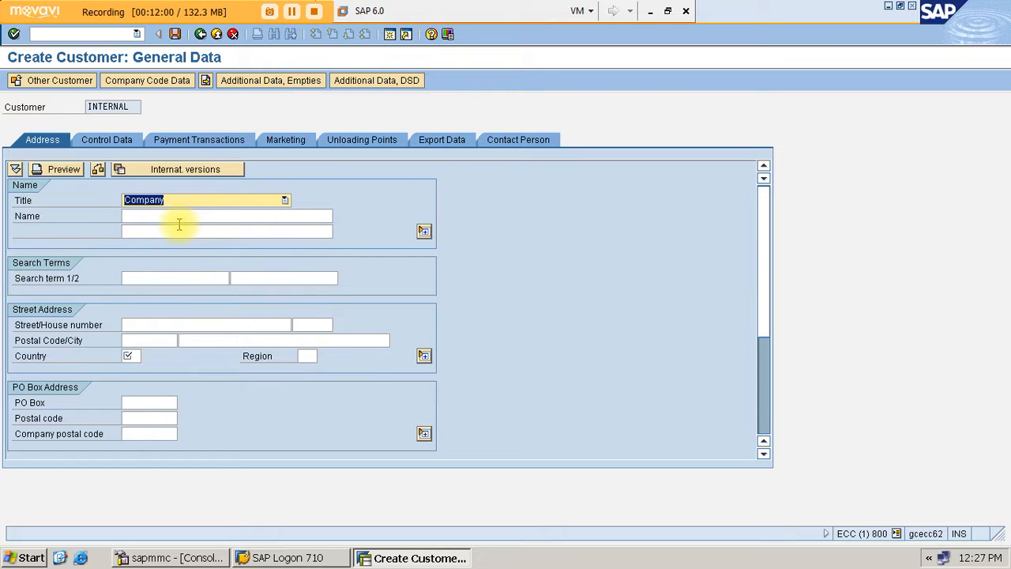
pyautogui.click(178, 216)
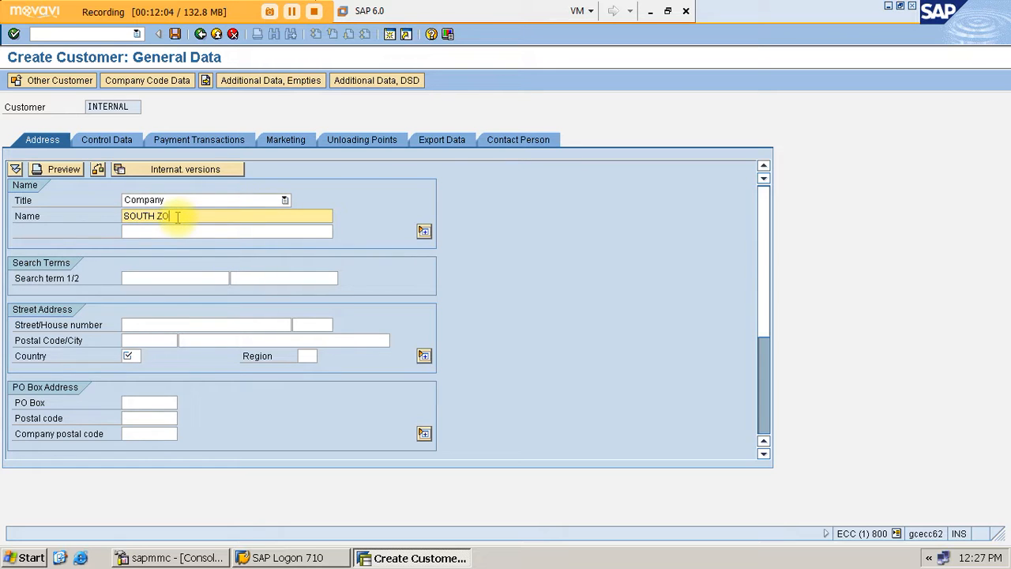
pyautogui.write('SOUTH ZONE CUSTOMER -001')
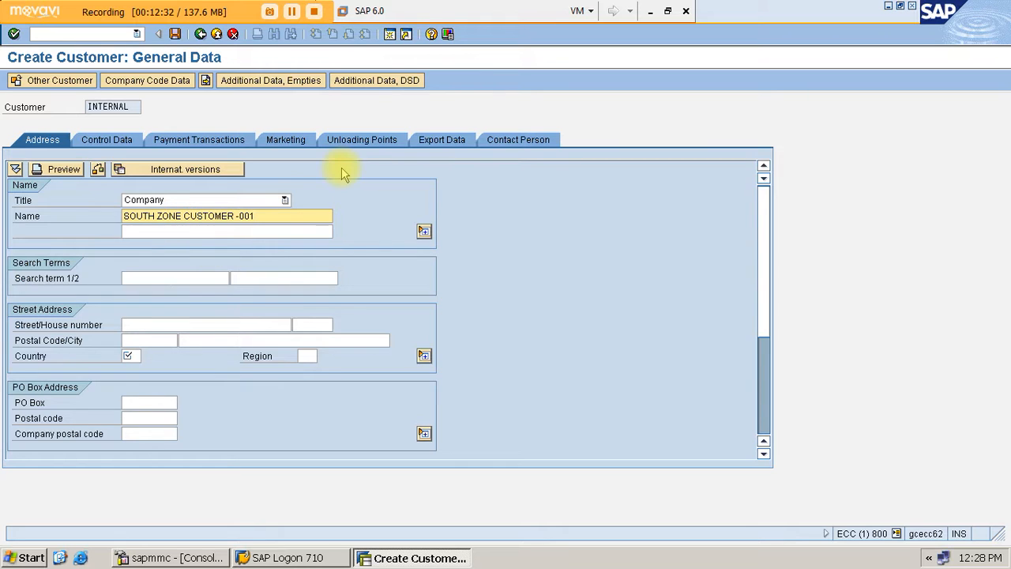
pyautogui.click(127, 356)
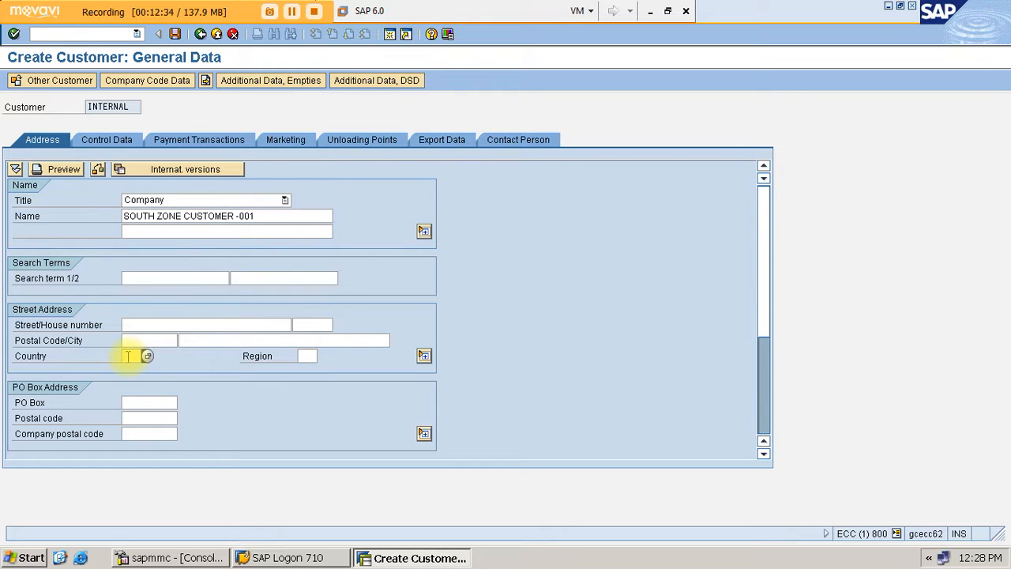
pyautogui.write('IN')
pyautogui.press('Return')
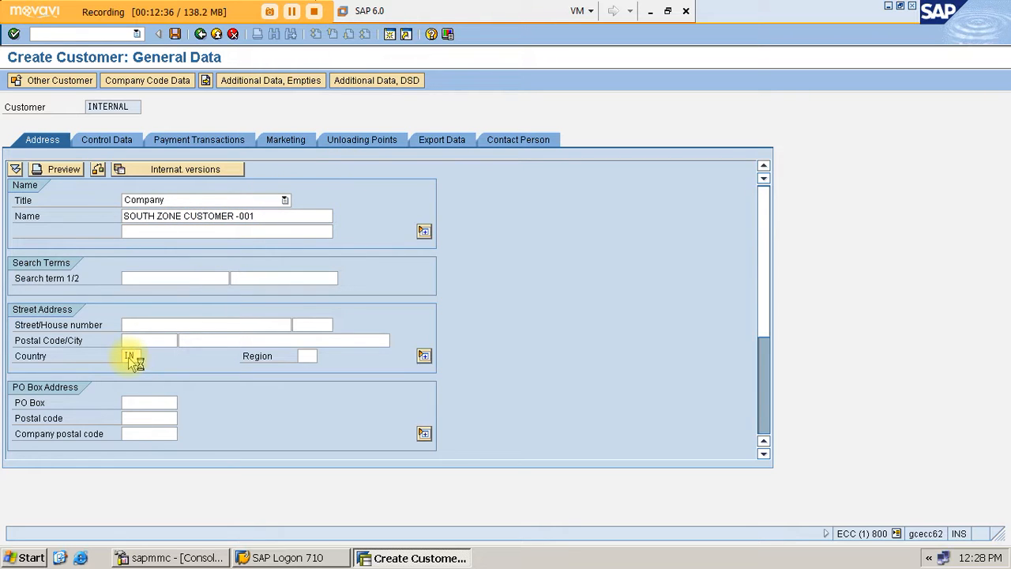
# Advance through the remaining general data without entries to the company code data and look up the possible reconciliation accounts
pyautogui.press('Return')
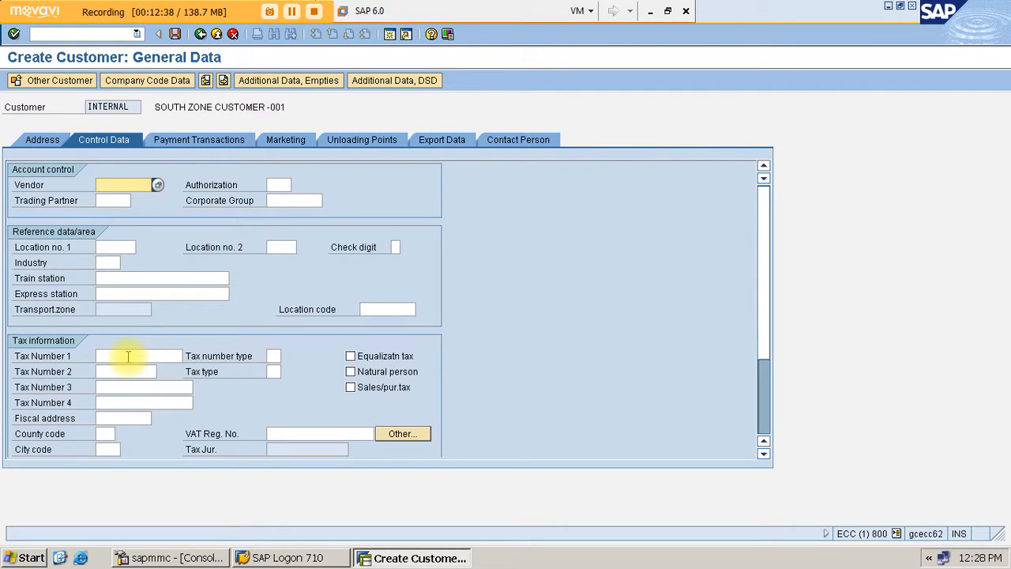
pyautogui.press('Return')
pyautogui.press('Return')
pyautogui.press('Return')
pyautogui.press('Return')
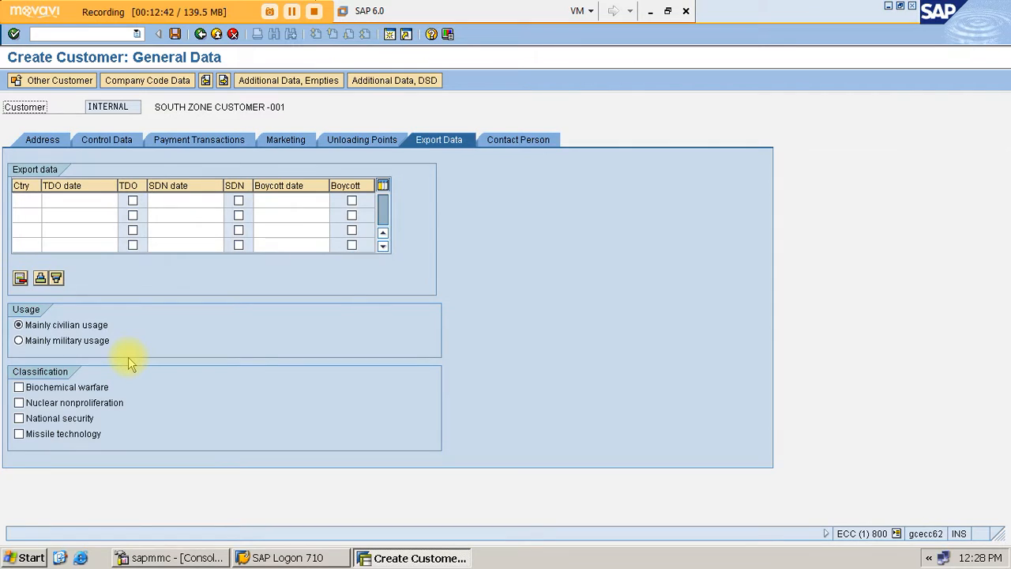
pyautogui.press('Return')
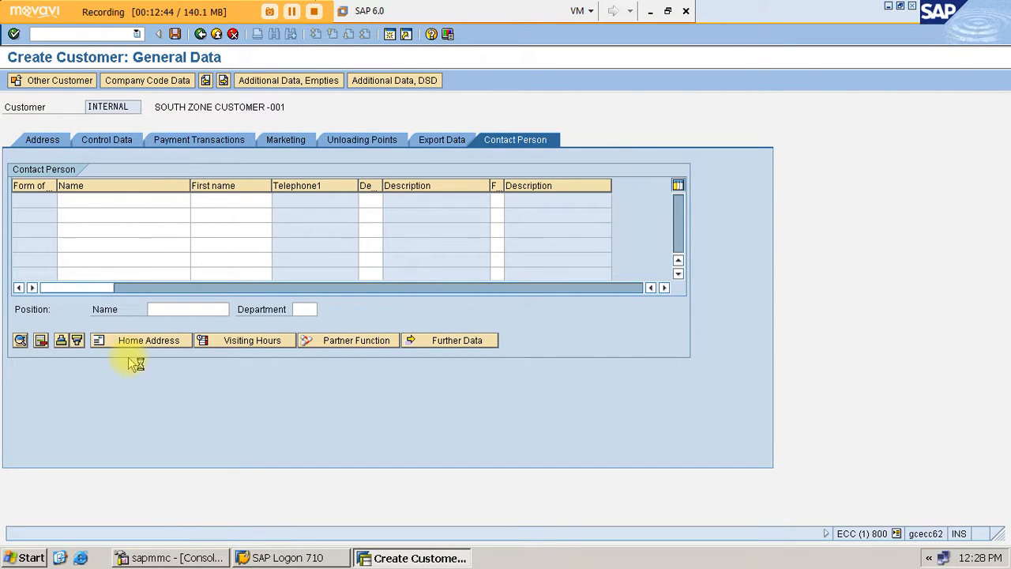
pyautogui.press('Return')
pyautogui.click(108, 202)
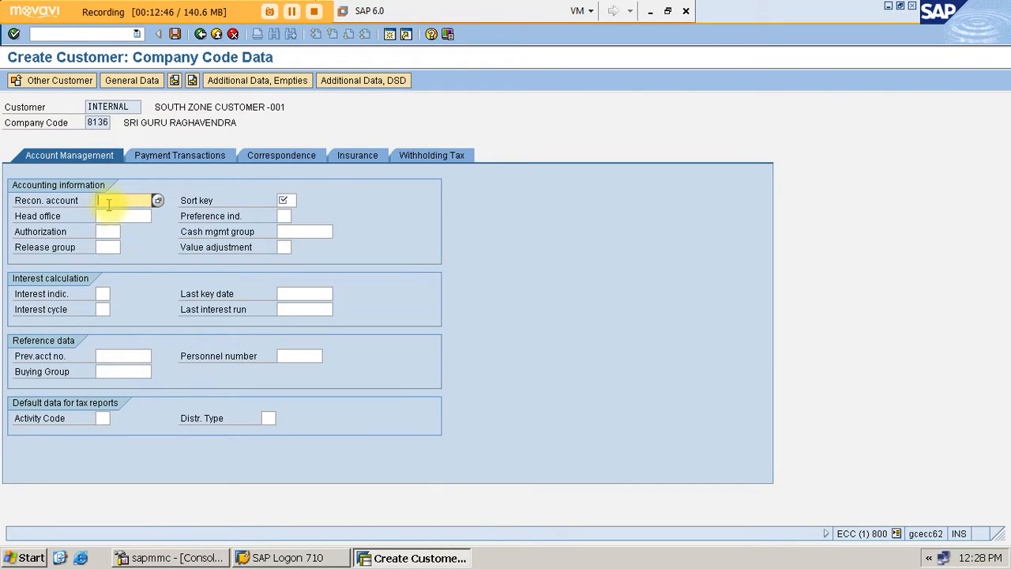
pyautogui.press('F4')
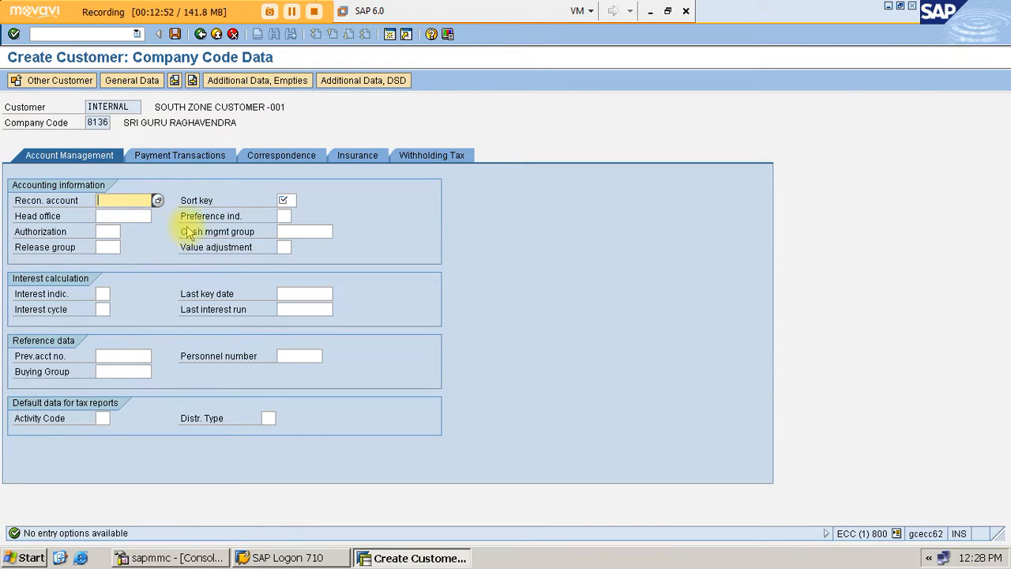
# Open G/L account maintenance with /NFS00 in a new session and the G/L account groups with /NOBD4 in another
pyautogui.click(390, 35)
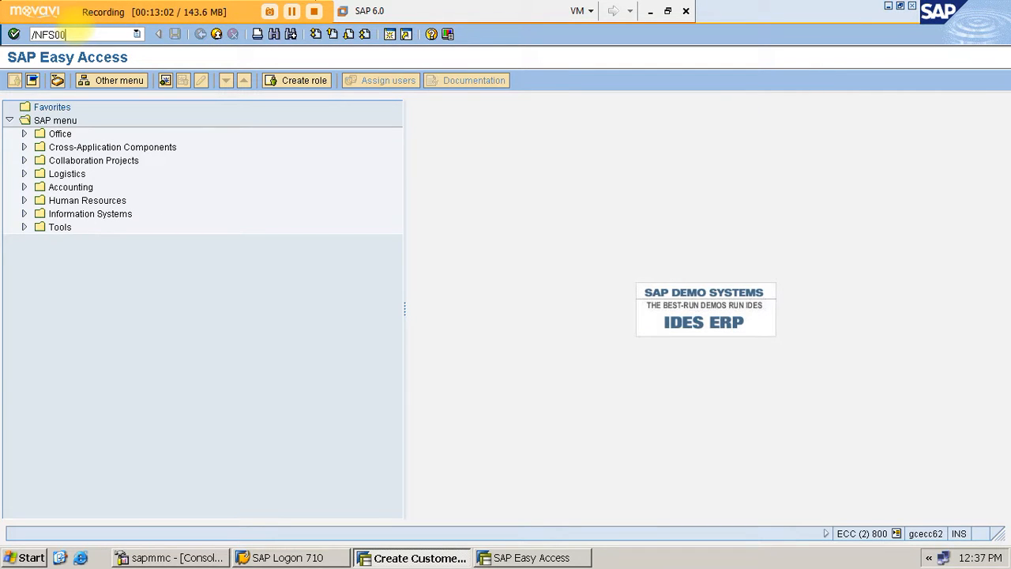
pyautogui.press('Return')
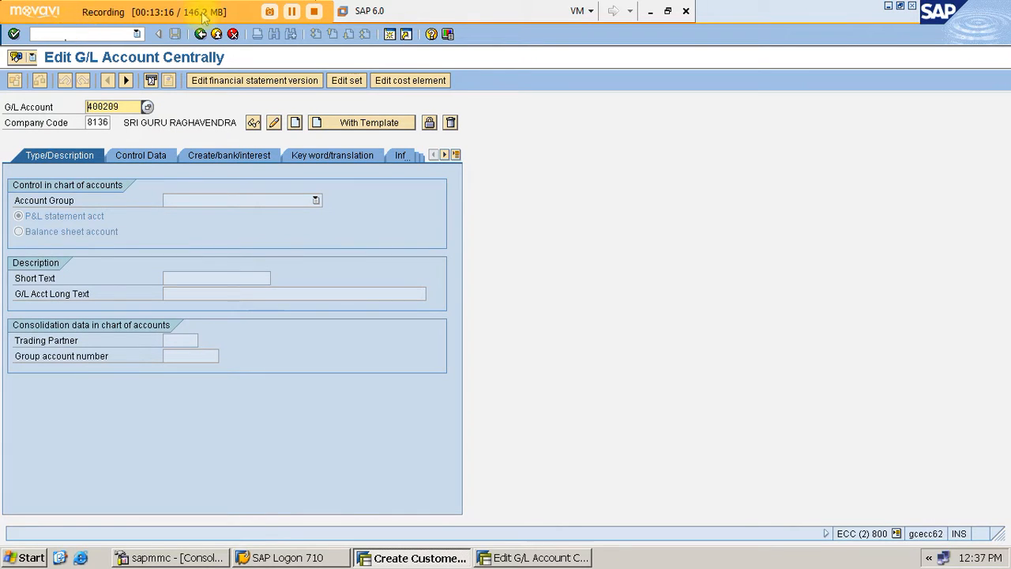
pyautogui.click(390, 35)
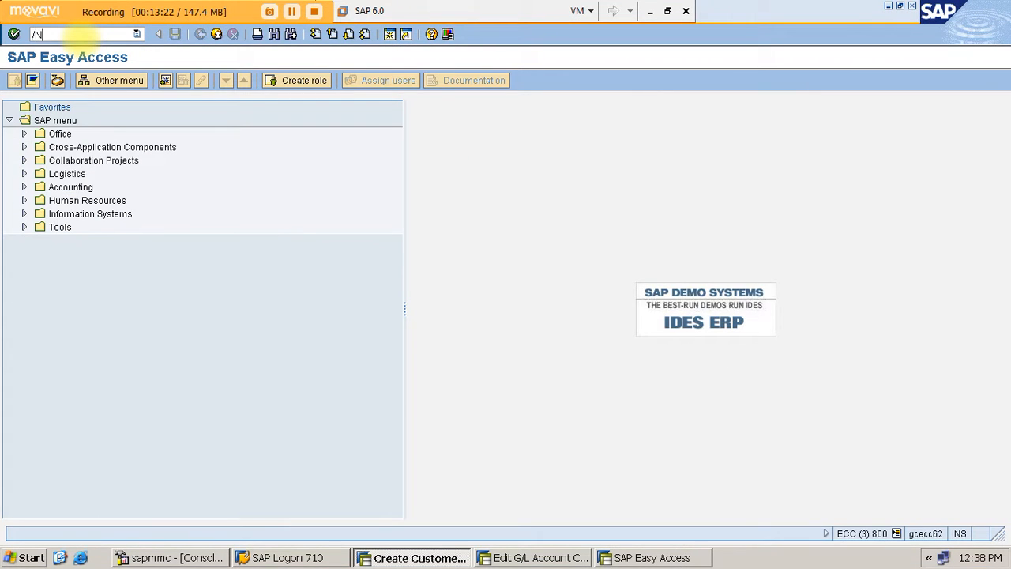
pyautogui.click(82, 34)
pyautogui.write('/NOBD4')
pyautogui.press('Return')
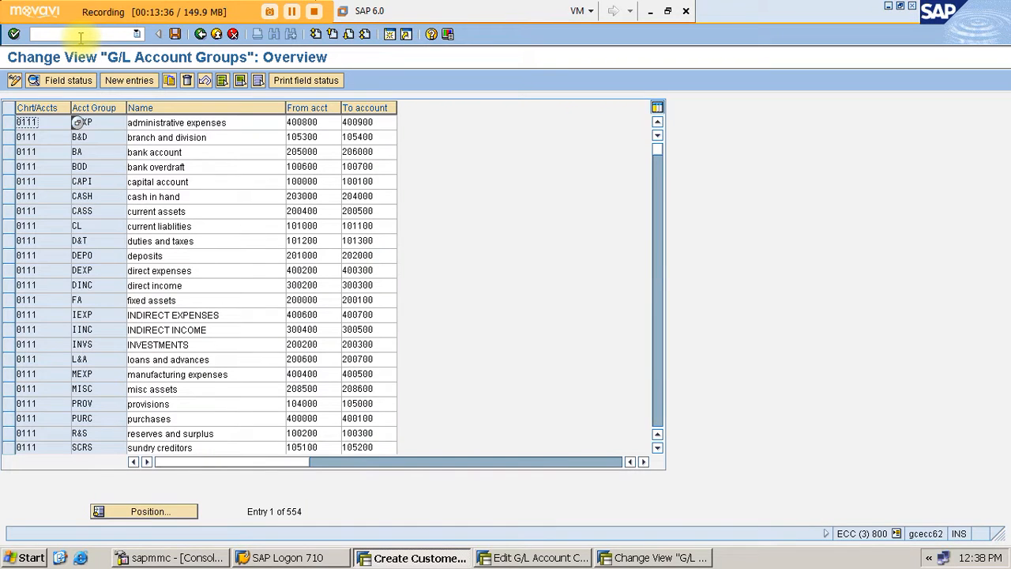
# Position the G/L account groups at chart of accounts 8136 and look up the number range of SUNDRY DEBTORS
pyautogui.click(172, 512)
pyautogui.write('8')
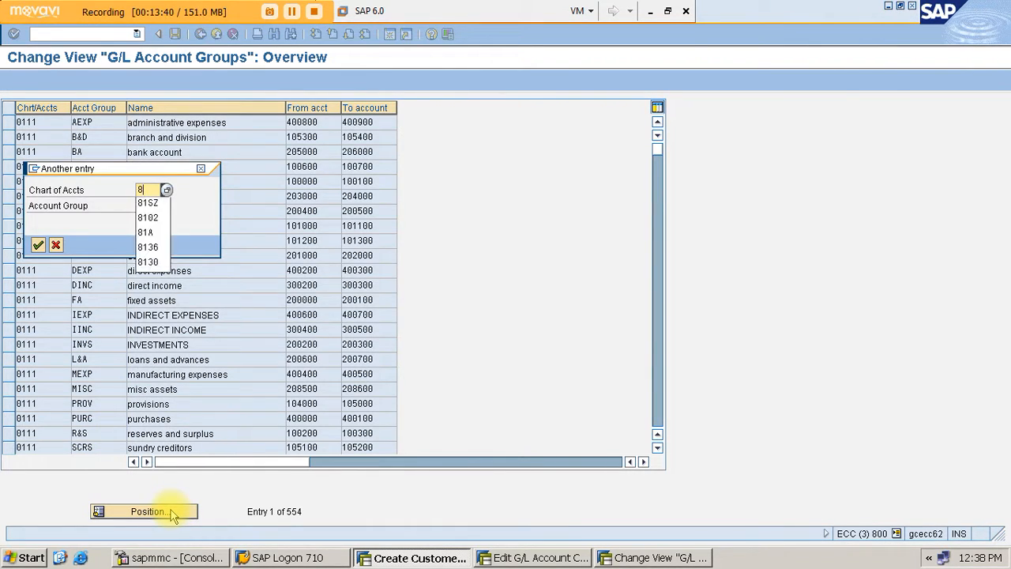
pyautogui.write('136')
pyautogui.press('Return')
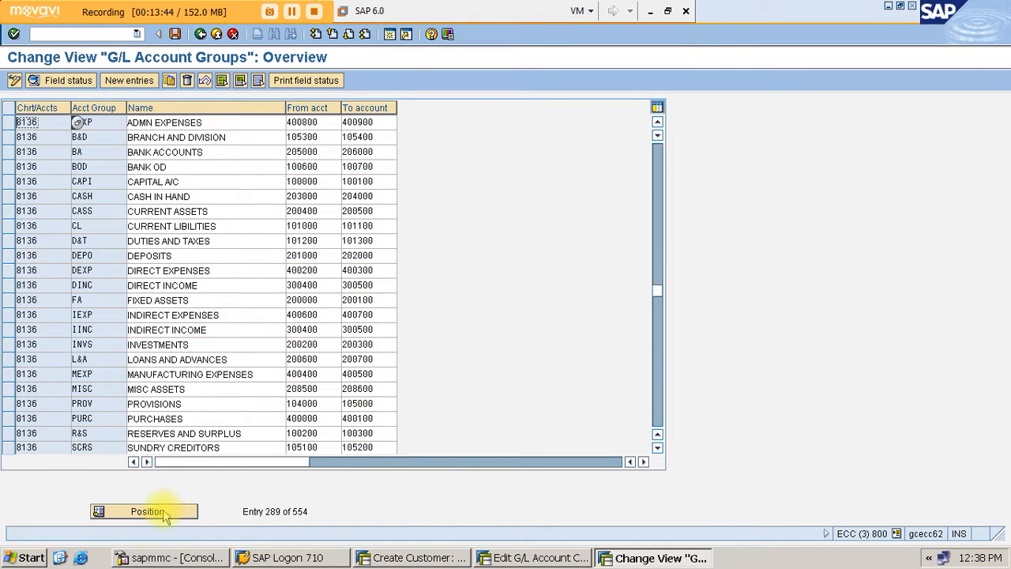
pyautogui.click(657, 447)
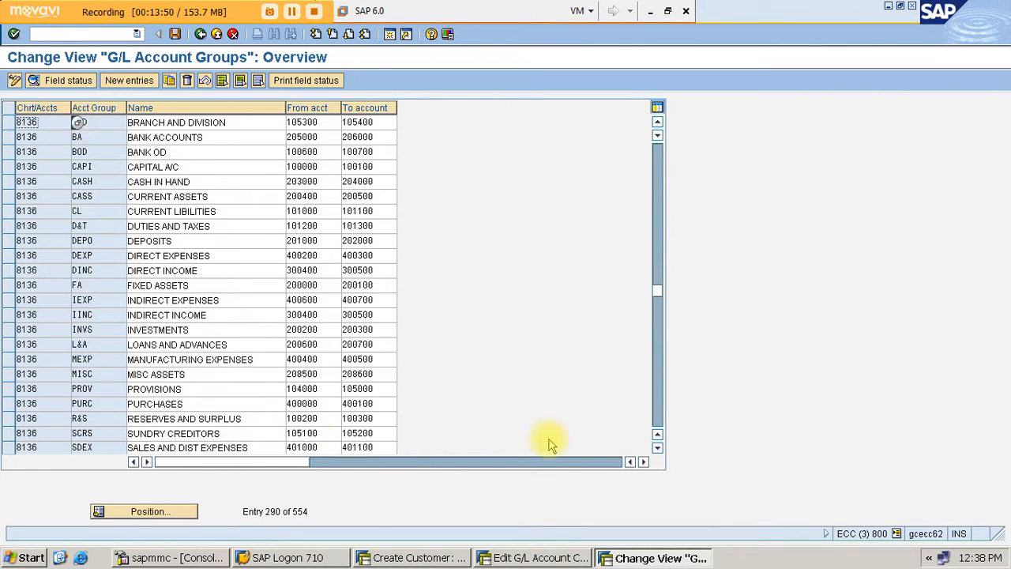
pyautogui.click(657, 447)
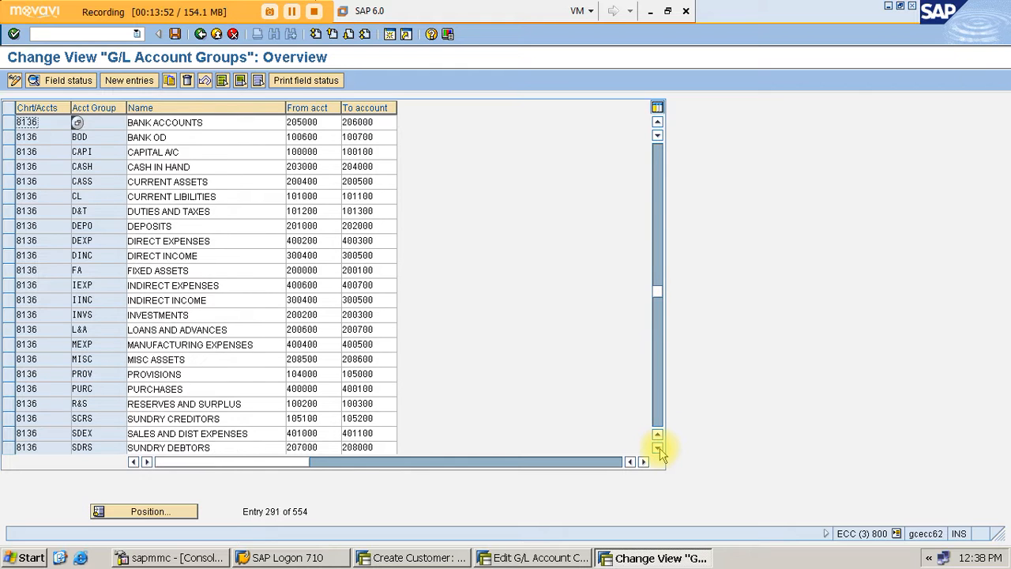
pyautogui.click(657, 447)
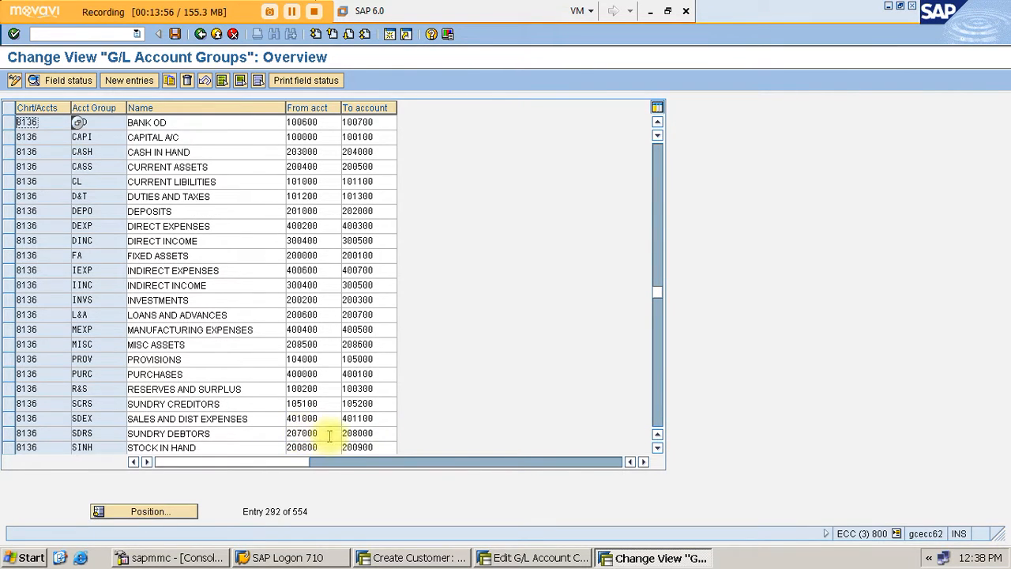
# Create G/L account 207000 in company code 8136 as a SUNDRY DEBTORS balance sheet account, short text CUST CTRL A.C, long text CUST CTRL AC
pyautogui.click(503, 560)
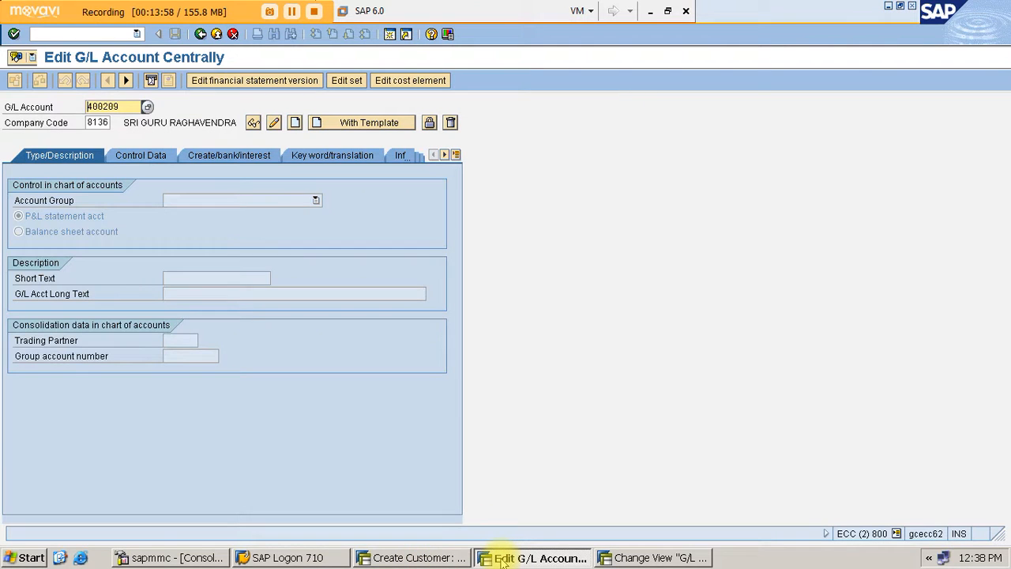
pyautogui.press('Delete')
pyautogui.press('Delete')
pyautogui.press('Delete')
pyautogui.press('Delete')
pyautogui.press('Delete')
pyautogui.write('207000')
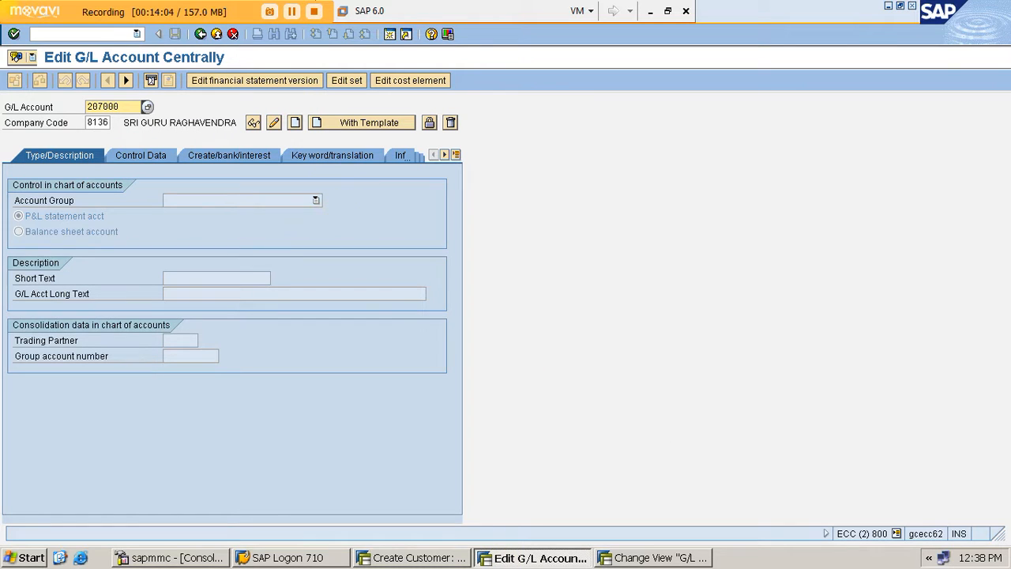
pyautogui.click(296, 122)
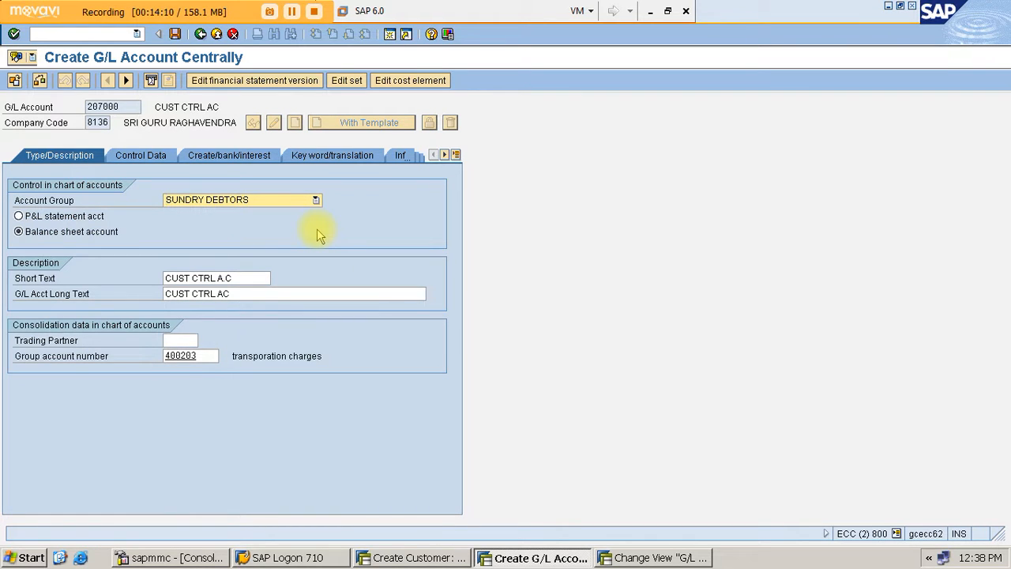
# In the control data of G/L account 207000, set the reconciliation account type to Customers and the sort key to 031
pyautogui.click(154, 158)
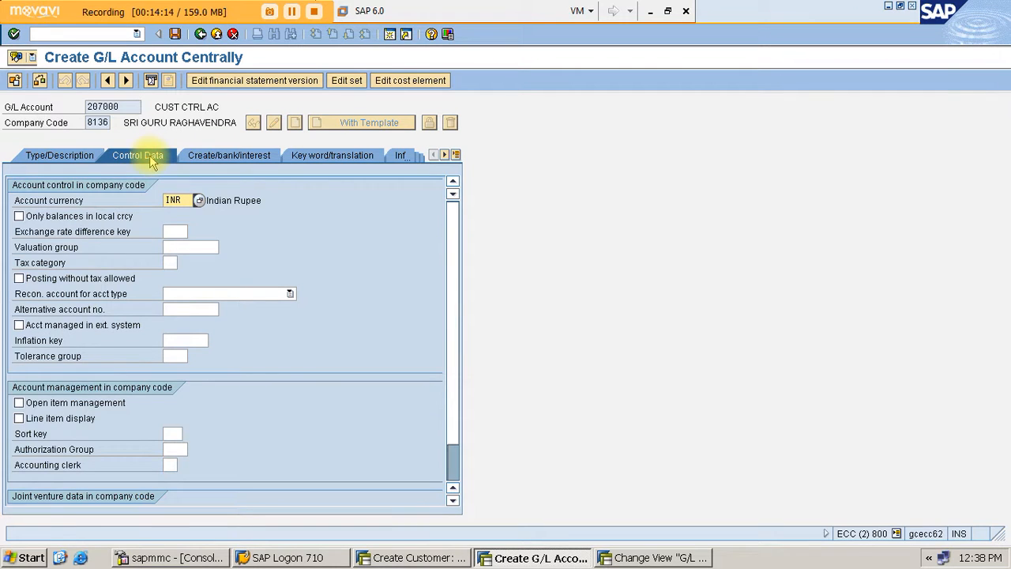
pyautogui.click(290, 294)
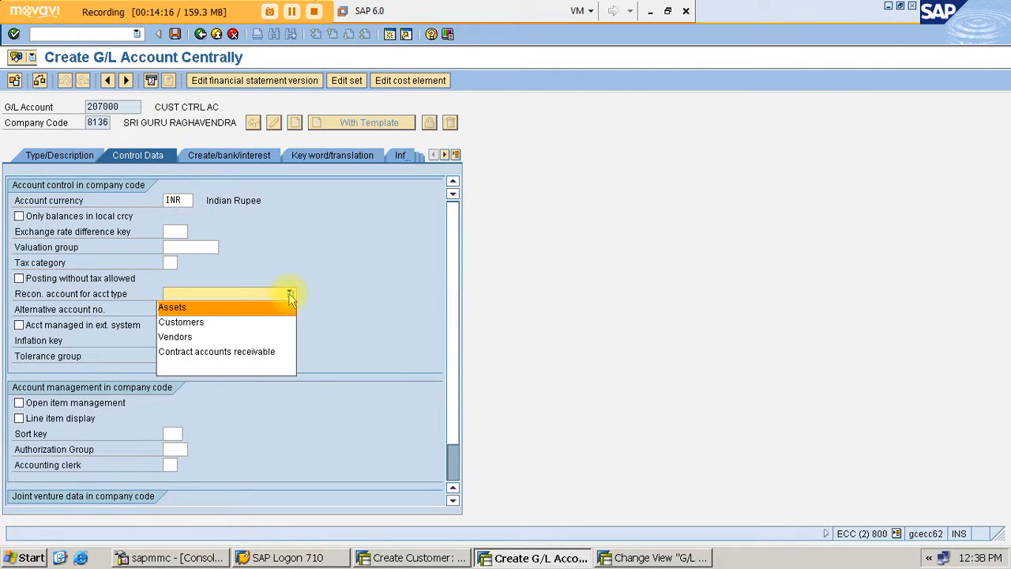
pyautogui.click(215, 325)
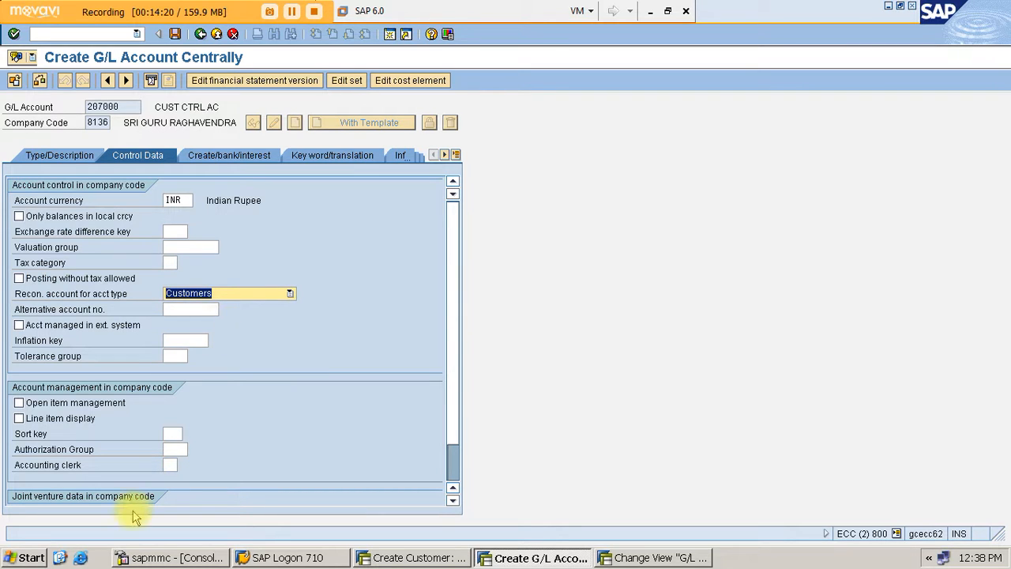
pyautogui.click(171, 434)
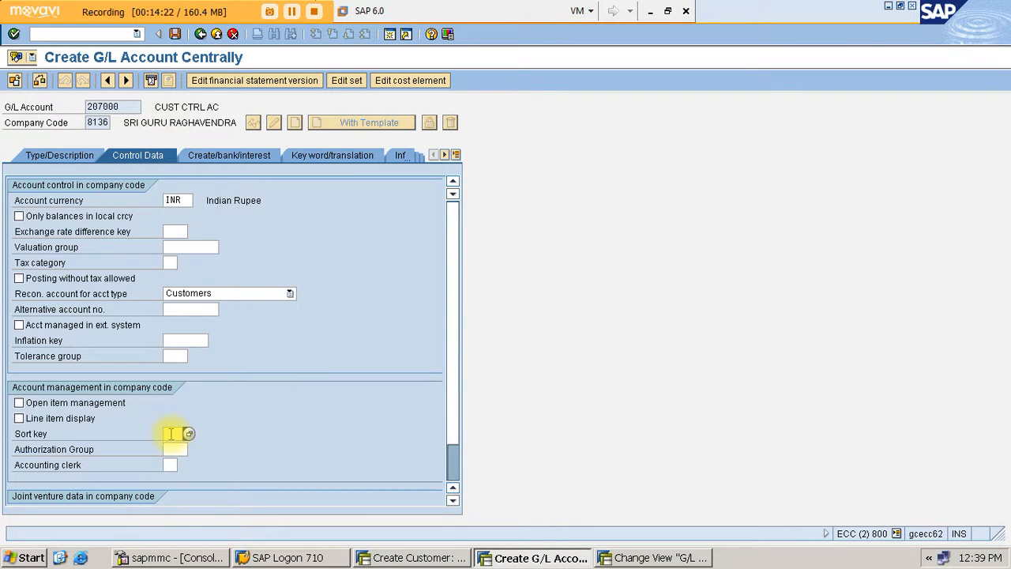
pyautogui.write('032')
pyautogui.press('Return')
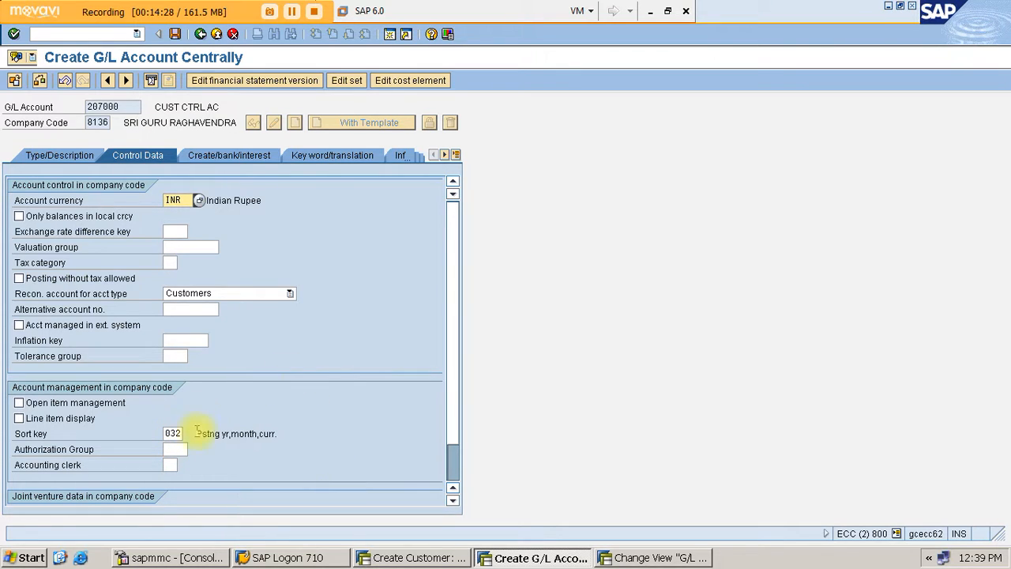
pyautogui.click(169, 433)
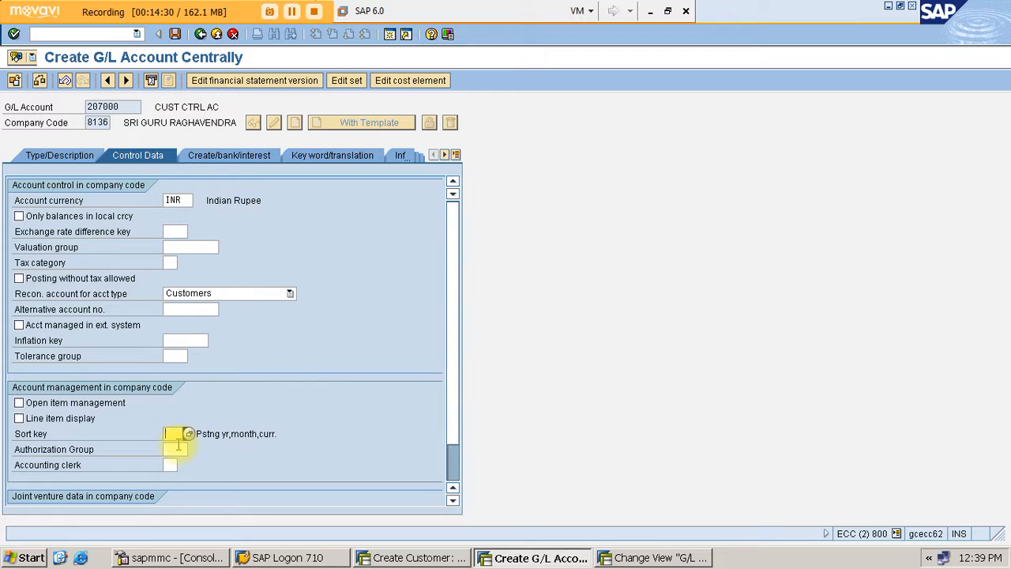
pyautogui.write('031')
pyautogui.press('Return')
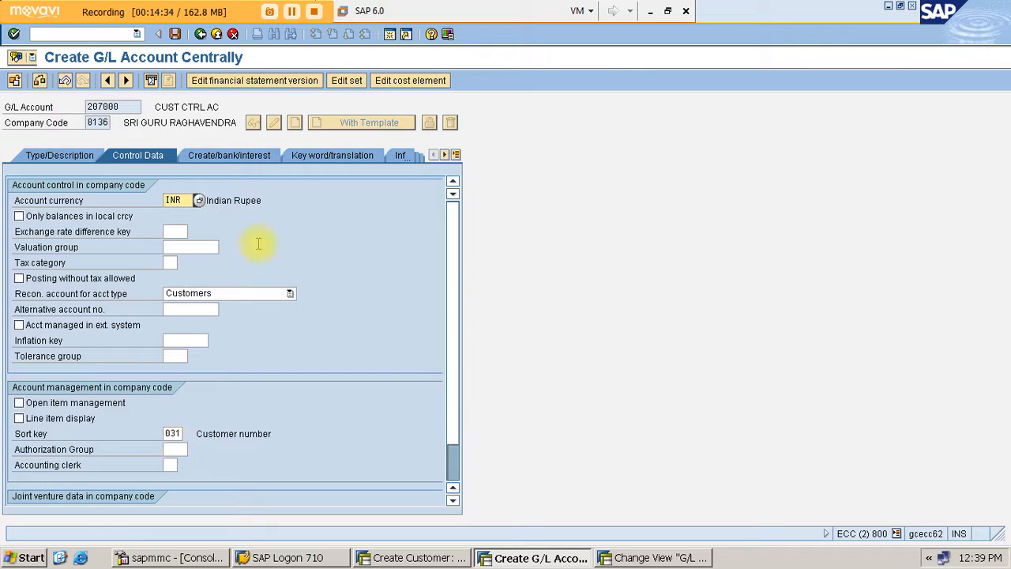
# Assign field status group G067 to G/L account 207000 and save the account despite the line item display warning
pyautogui.click(228, 155)
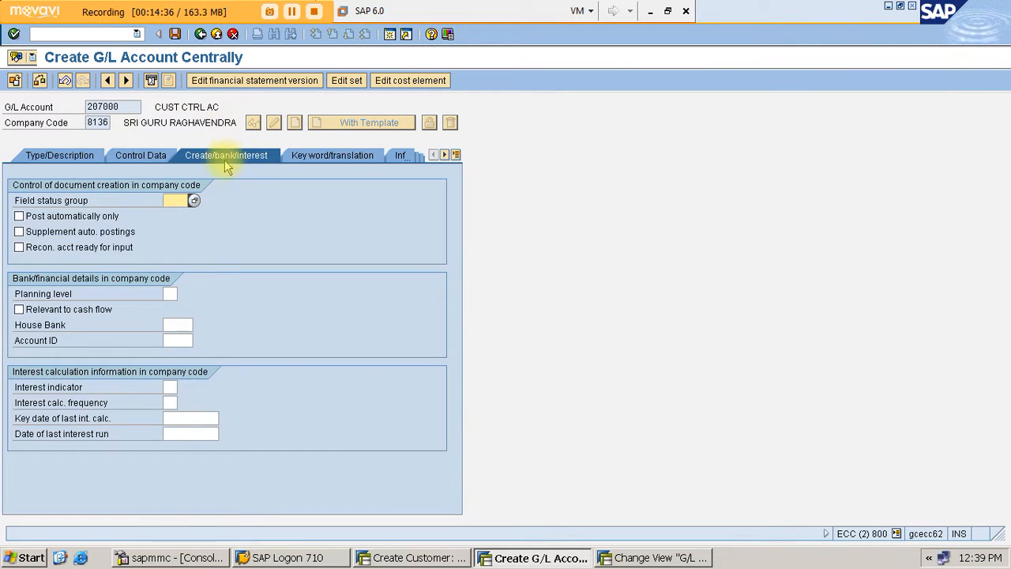
pyautogui.write('G0')
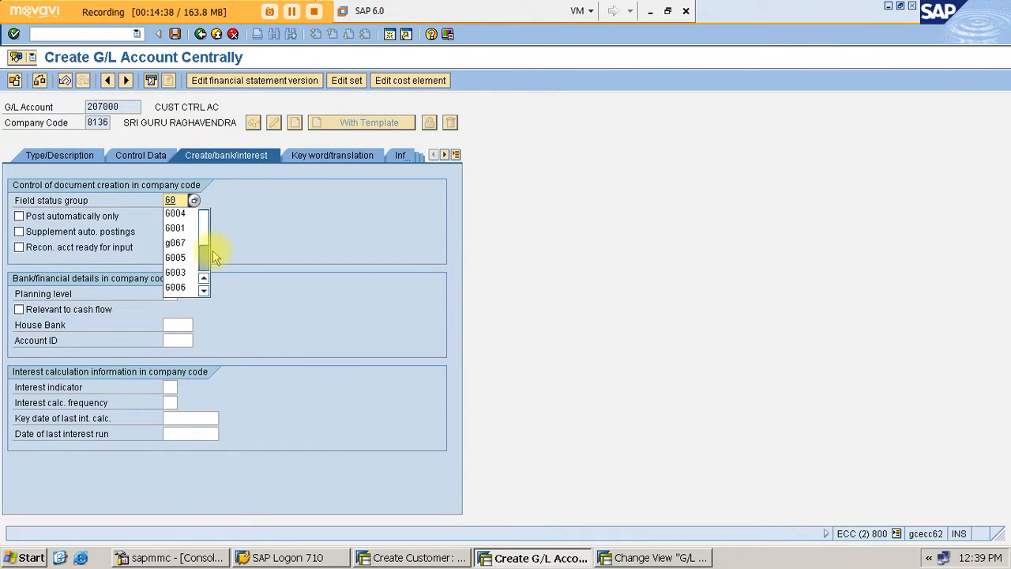
pyautogui.write('67')
pyautogui.press('Return')
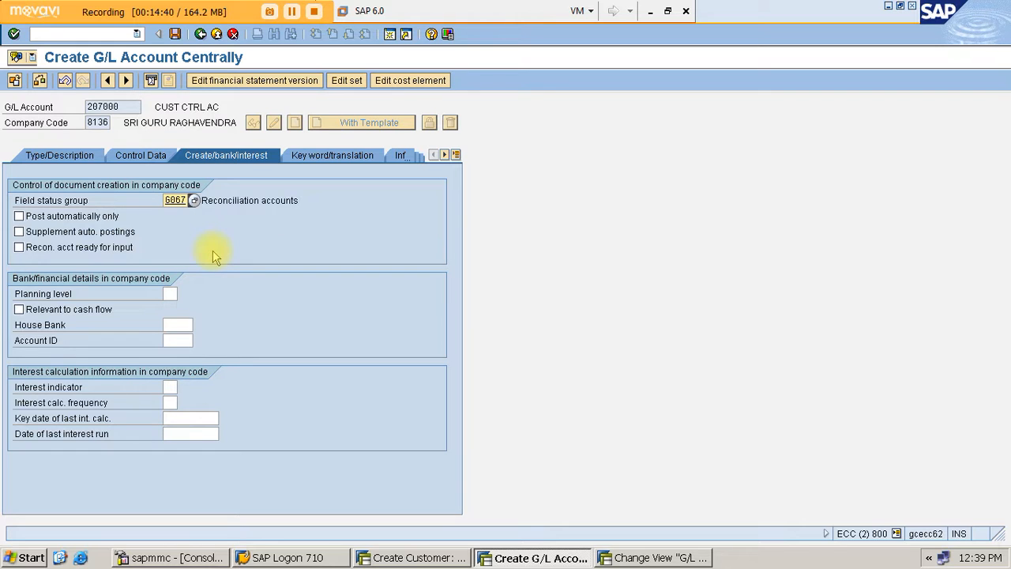
pyautogui.click(175, 34)
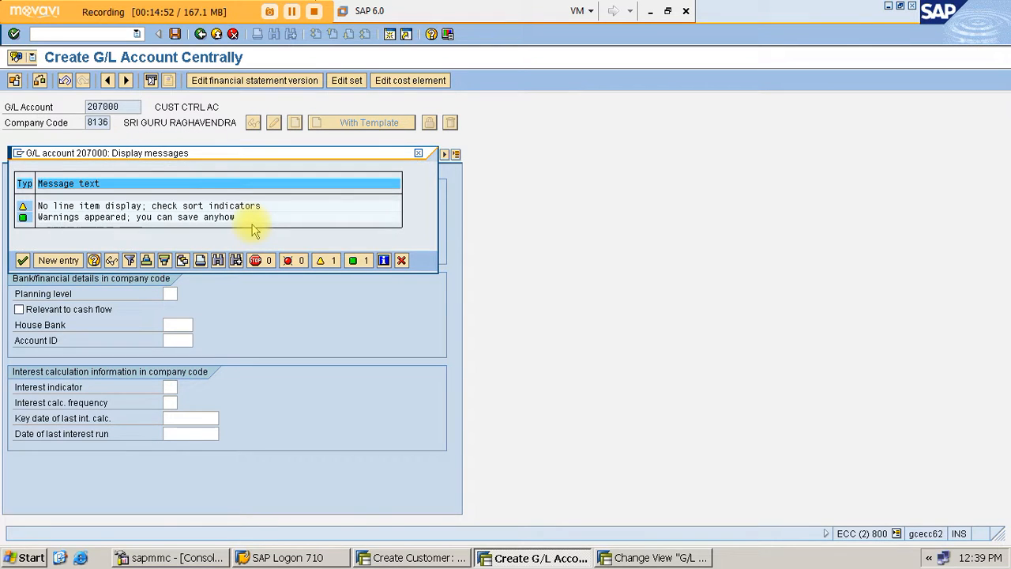
pyautogui.click(22, 262)
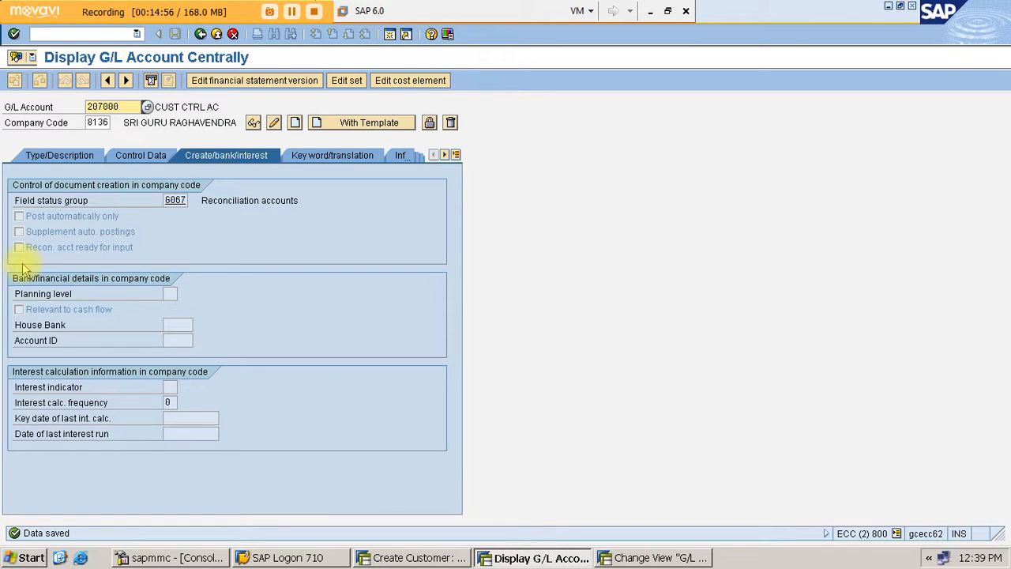
# Return to the customer session and restart customer creation with /NXD01 for account group 8136 SOUTH ZONE in company code 8136
pyautogui.click(385, 559)
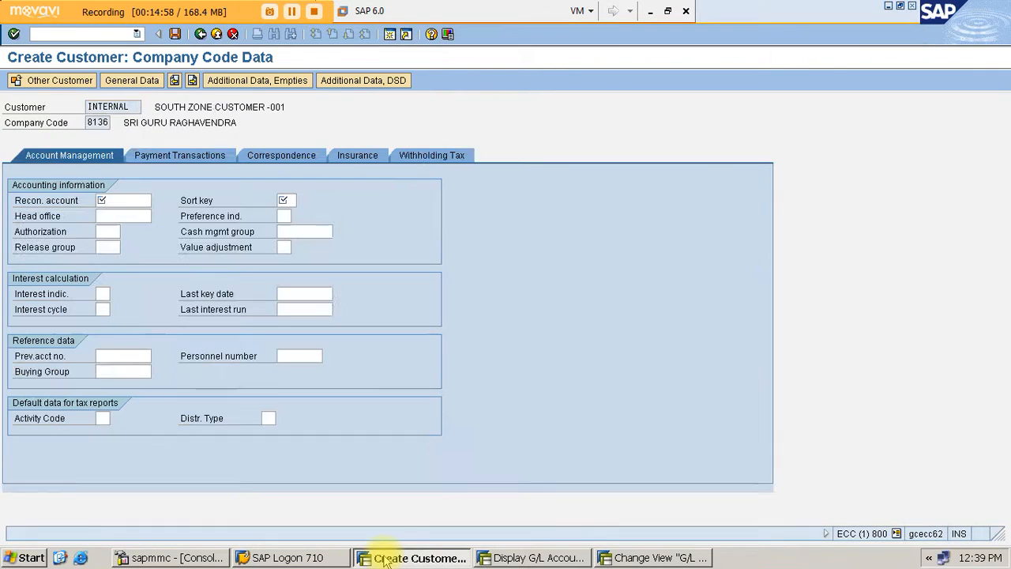
pyautogui.press('Return')
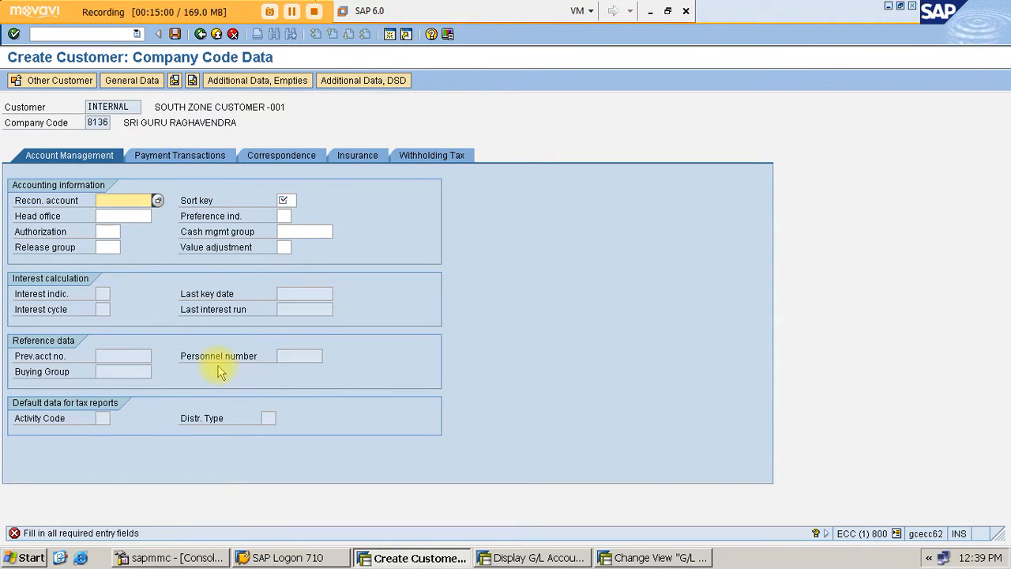
pyautogui.click(136, 33)
pyautogui.click(82, 71)
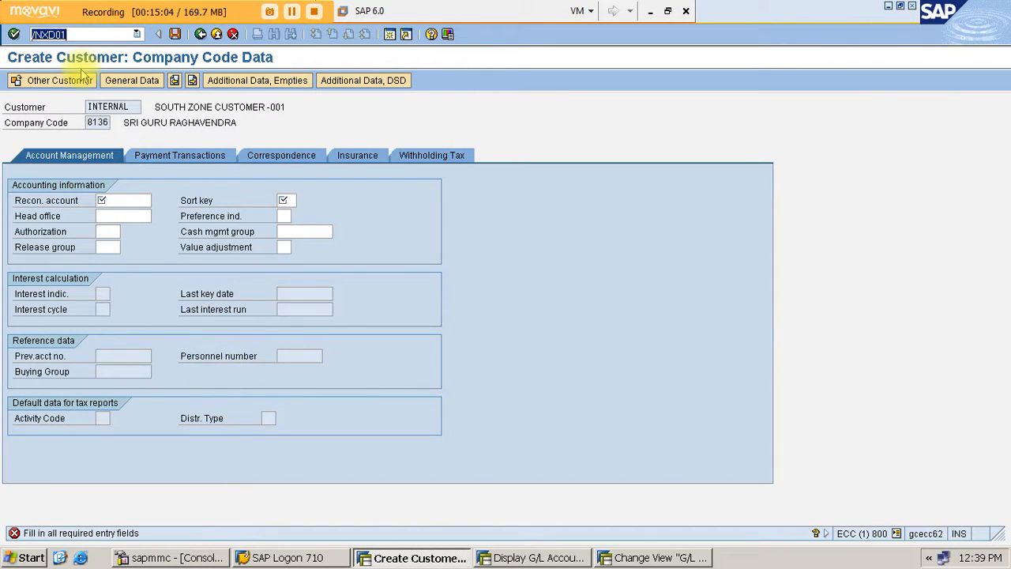
pyautogui.press('Return')
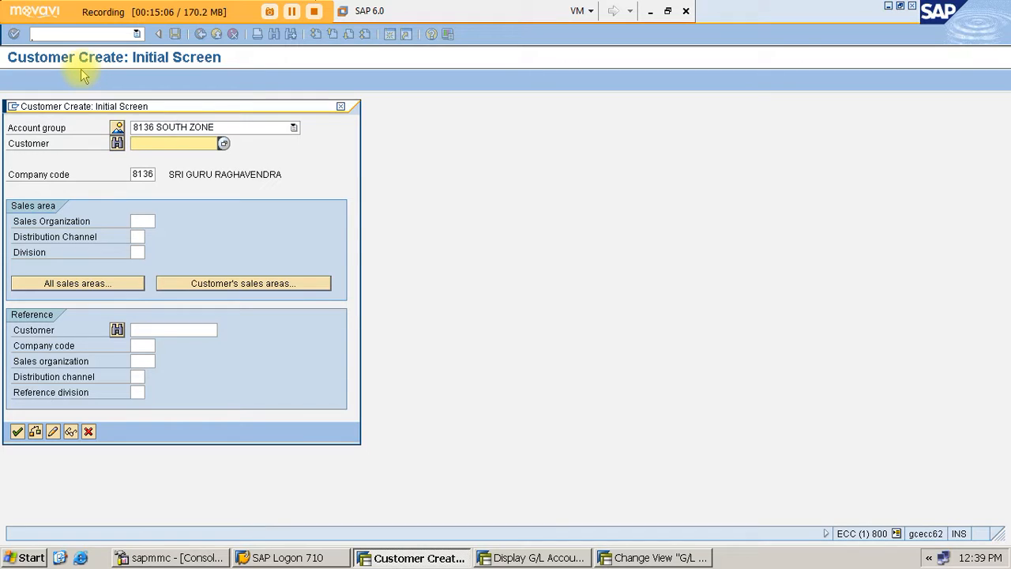
pyautogui.press('Return')
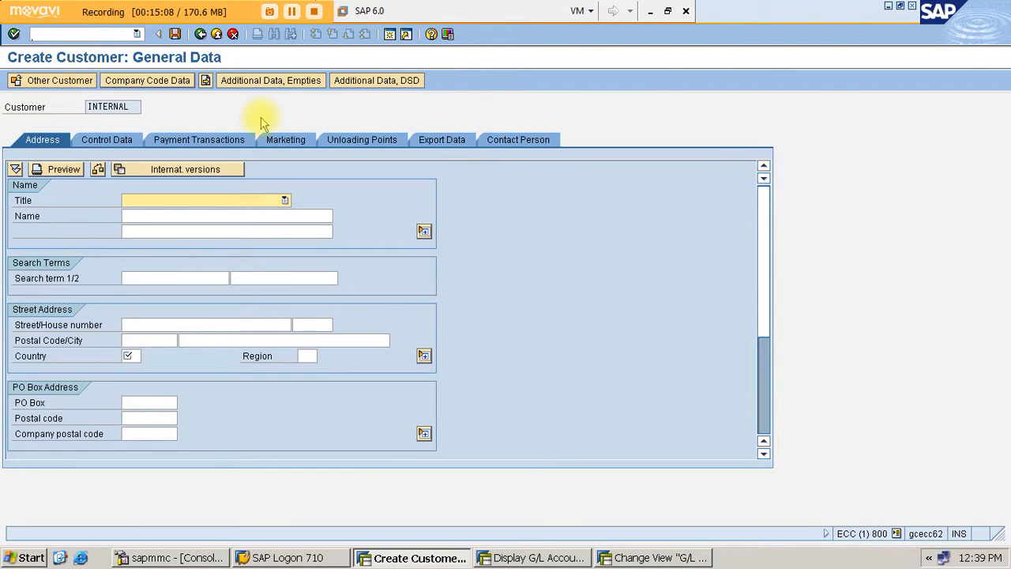
# Fill in the customer's address data with title Company, name SOUTH ZONE CUSTOMER -001 and country IN
pyautogui.click(284, 200)
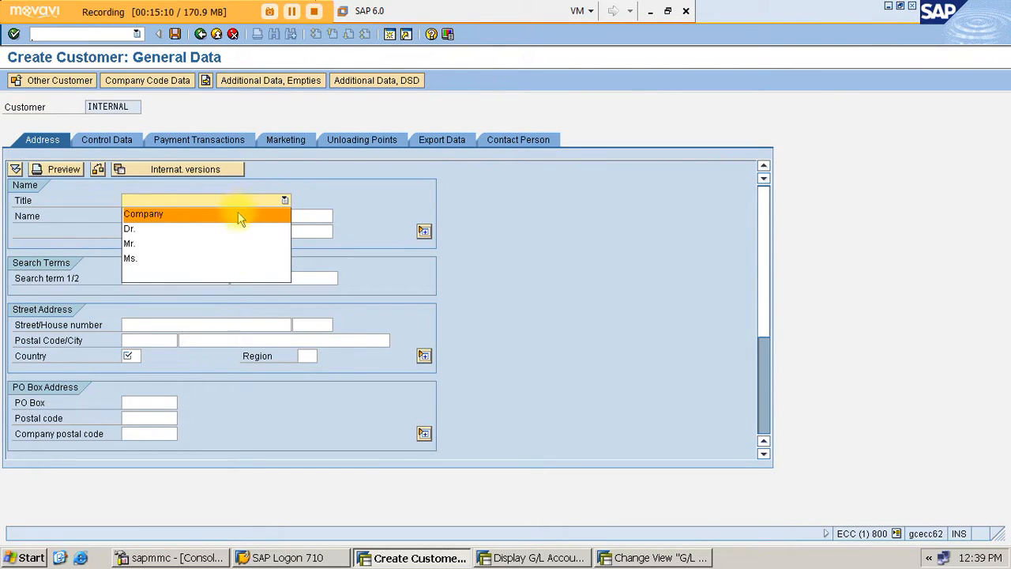
pyautogui.click(238, 213)
pyautogui.click(219, 216)
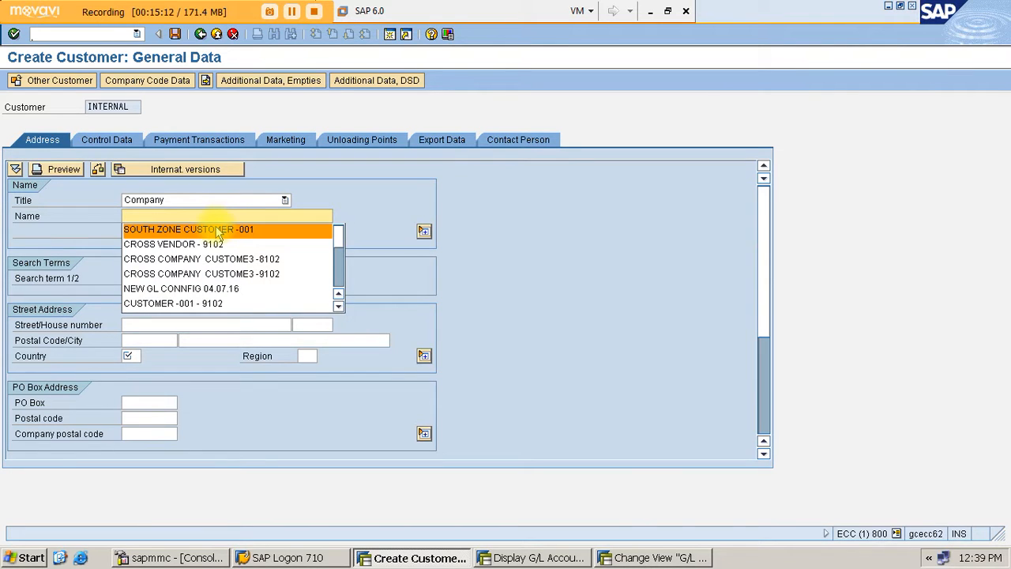
pyautogui.click(218, 230)
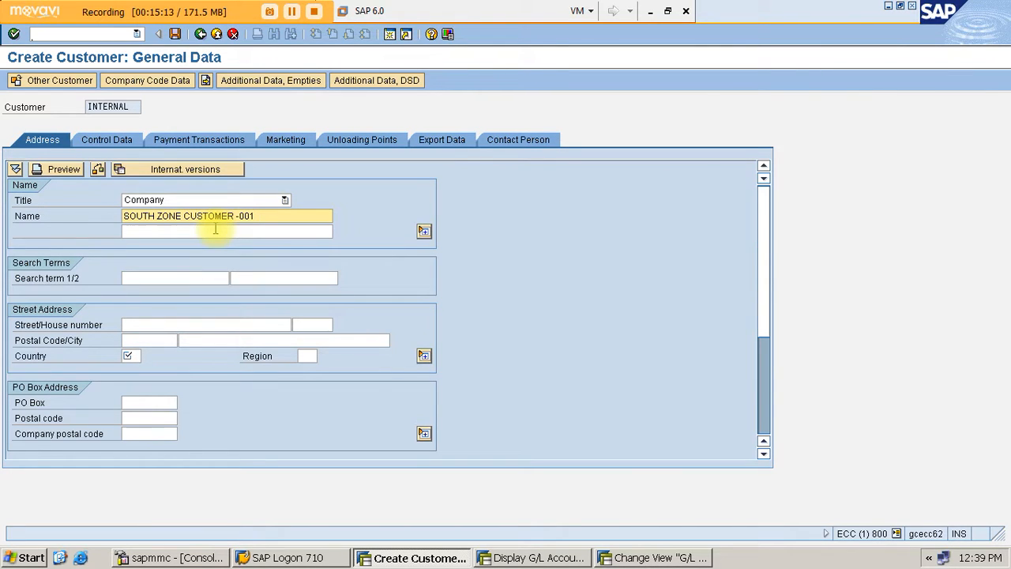
pyautogui.click(136, 355)
pyautogui.write('IN')
pyautogui.press('Return')
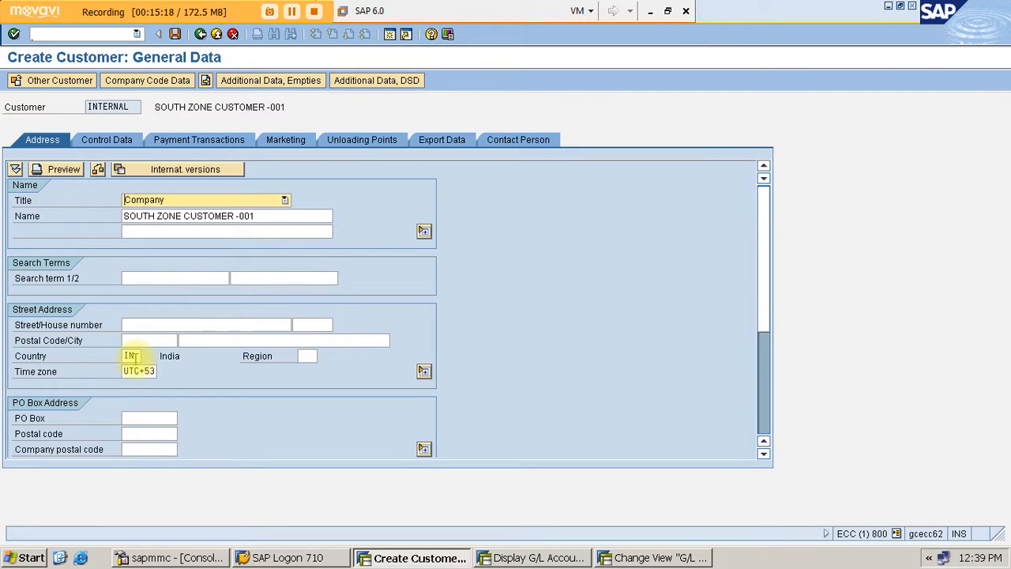
# Advance through the general data to the company code data and set reconciliation account 207000 and sort key 031
pyautogui.hotkey('ctrl', 'pagedown')
pyautogui.hotkey('ctrl', 'pagedown')
pyautogui.hotkey('ctrl', 'pagedown')
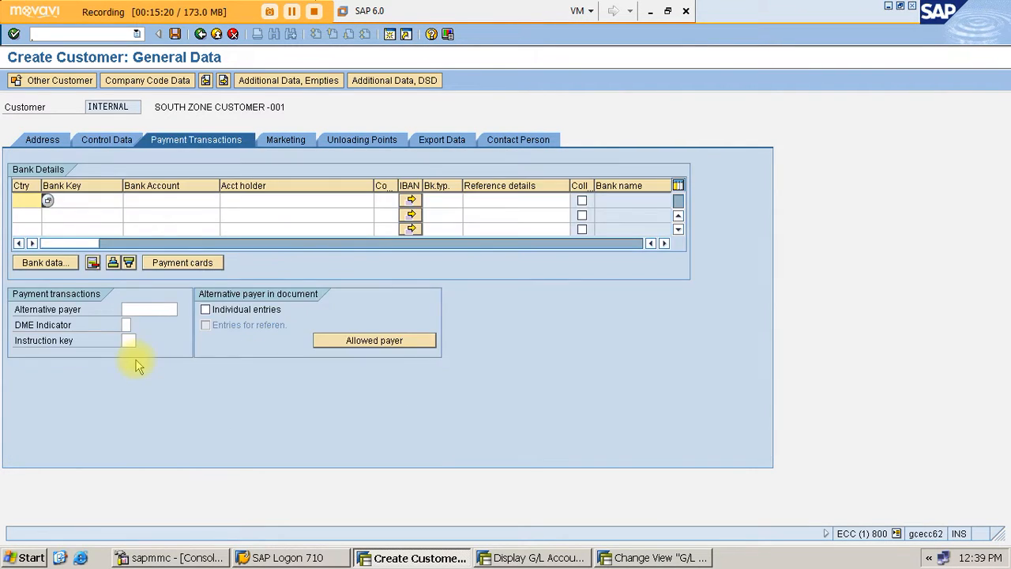
pyautogui.press('Return')
pyautogui.press('Return')
pyautogui.press('Return')
pyautogui.press('Return')
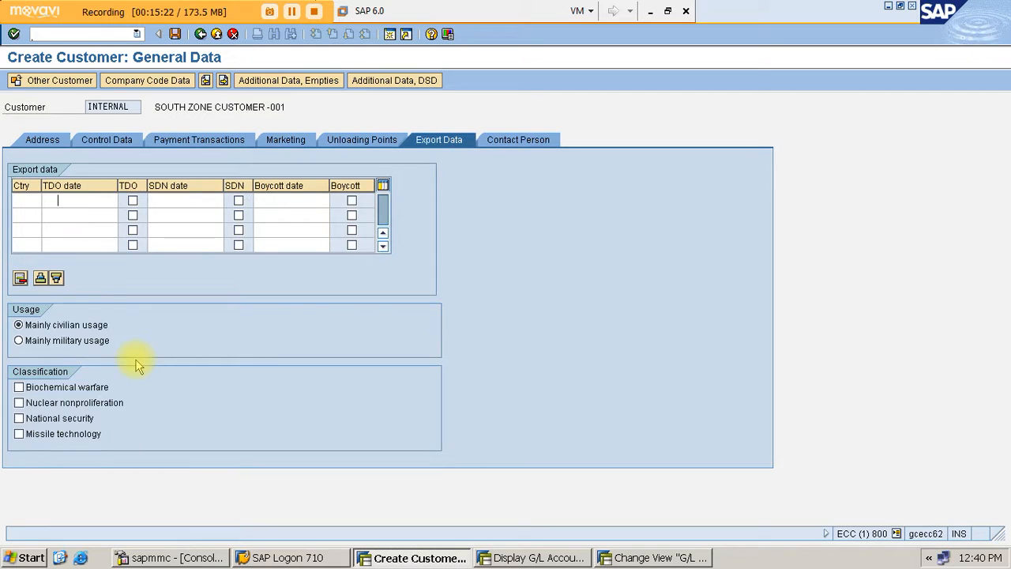
pyautogui.press('F4')
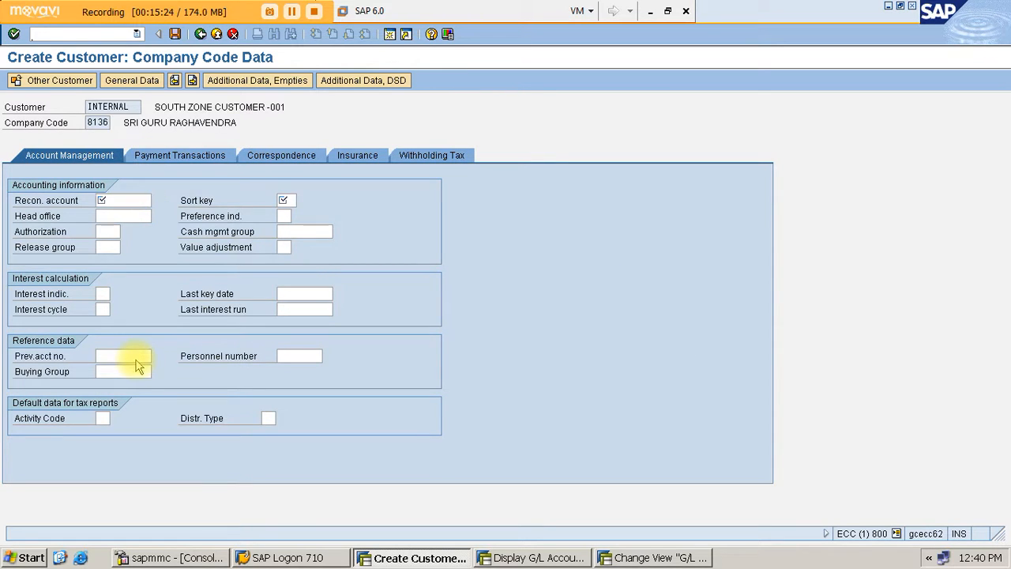
pyautogui.doubleClick(126, 194)
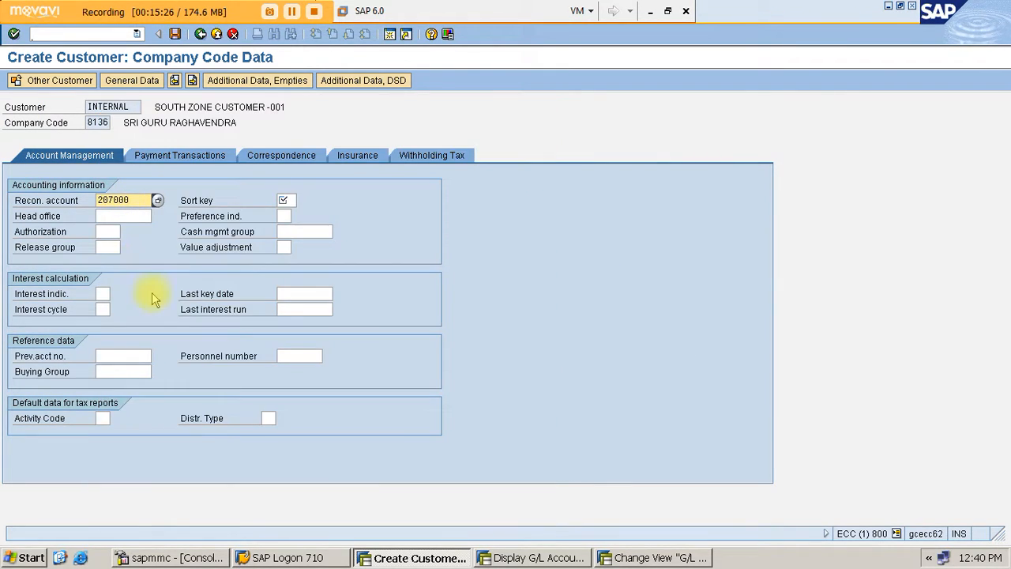
pyautogui.click(288, 201)
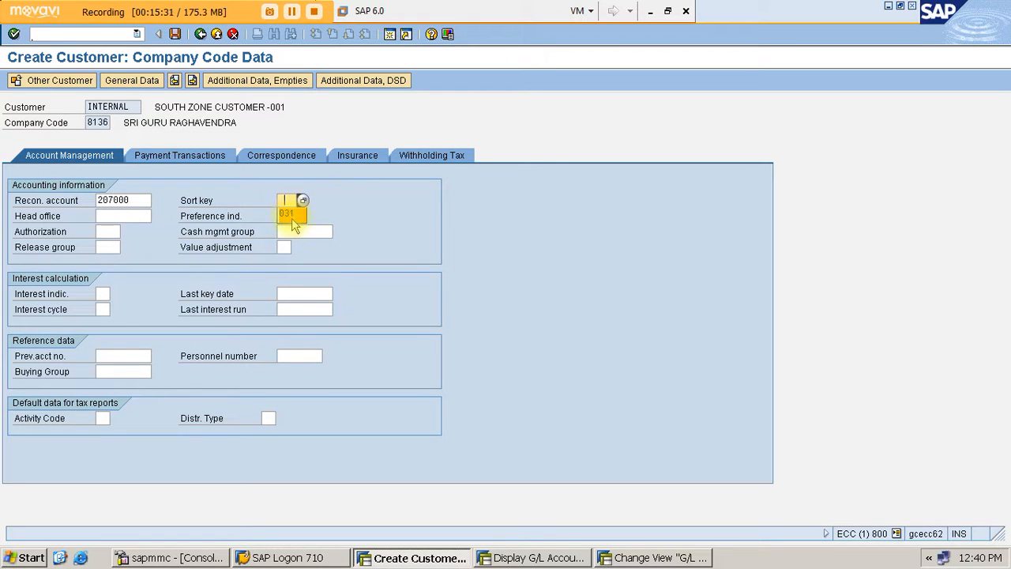
pyautogui.press('Return')
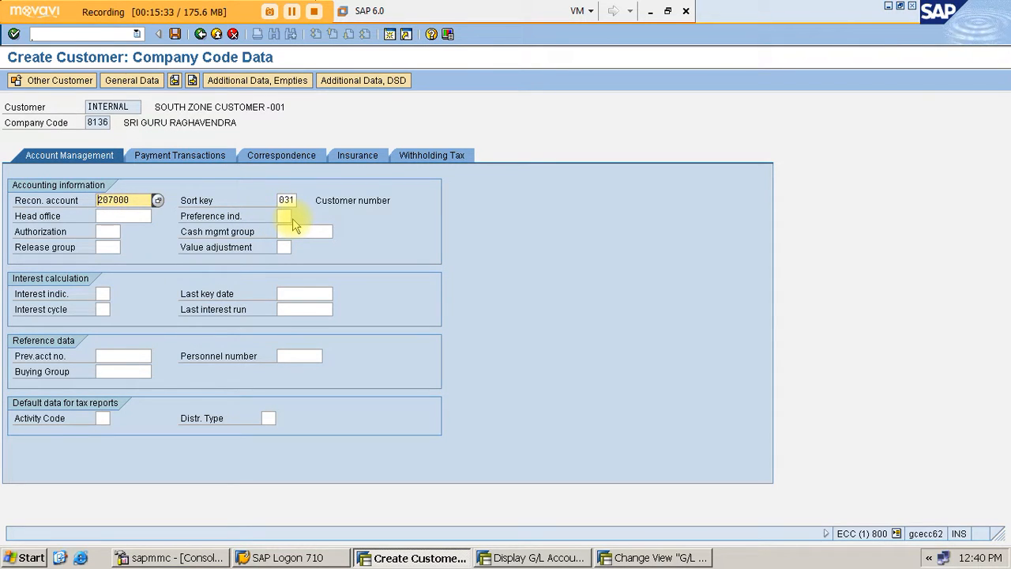
# Set the customer's terms of payment to 0001 and save the south zone customer
pyautogui.hotkey('ctrl', 'pagedown')
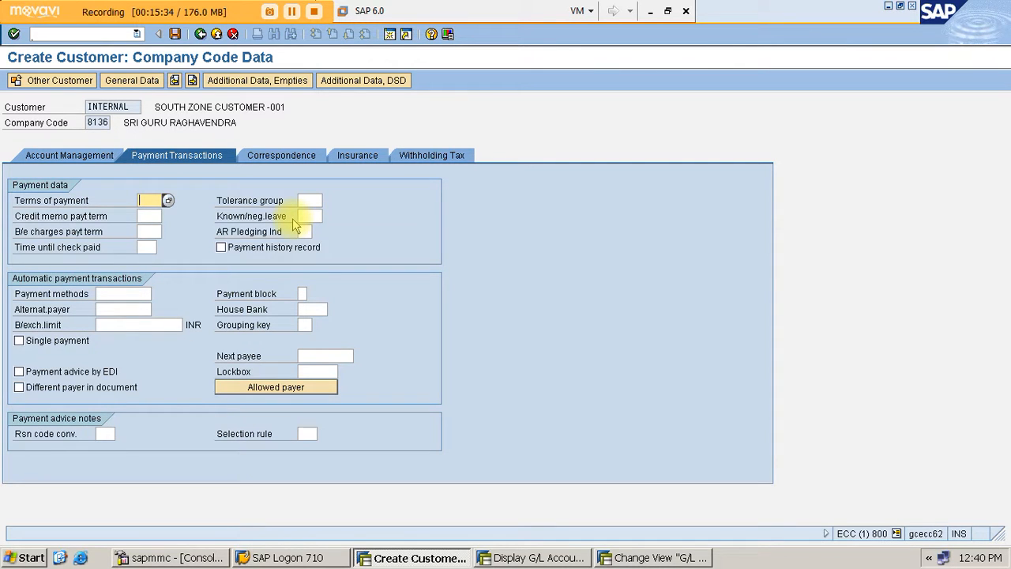
pyautogui.write('0001')
pyautogui.click(174, 34)
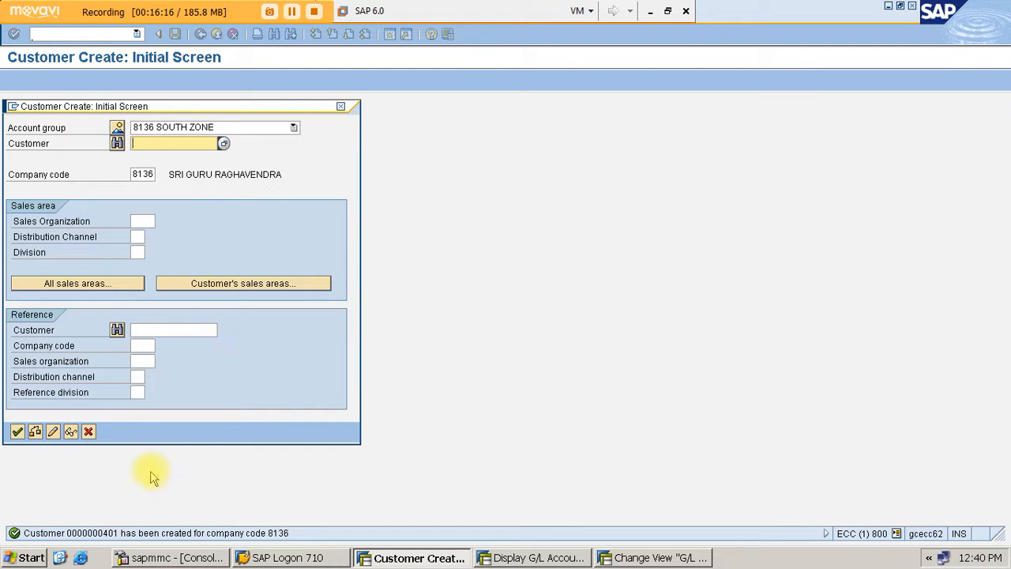
# Start another customer with /NXD01, choosing account group 81NZ (8136 NORTH ZONE) in company code 8136
pyautogui.click(342, 107)
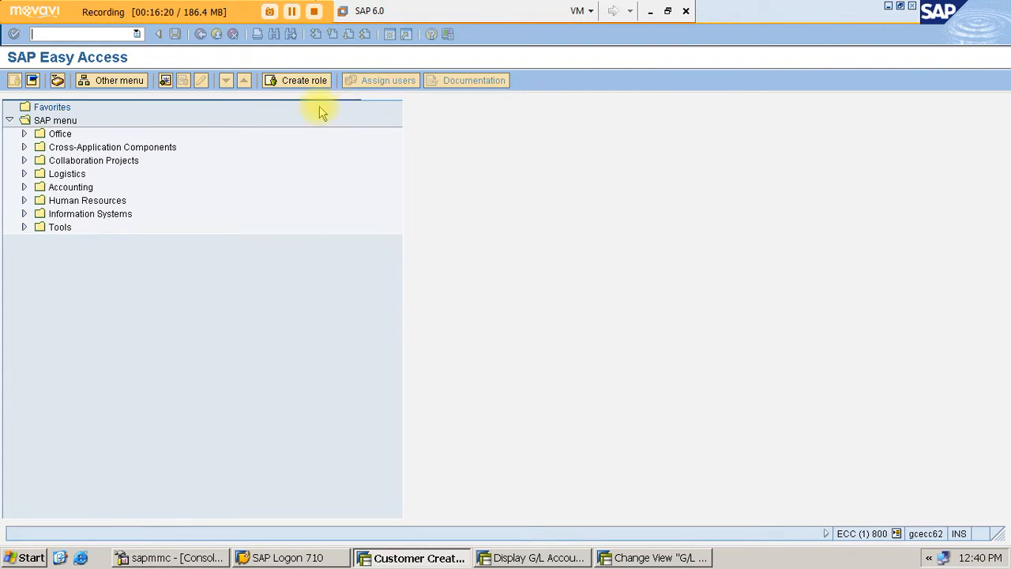
pyautogui.click(138, 33)
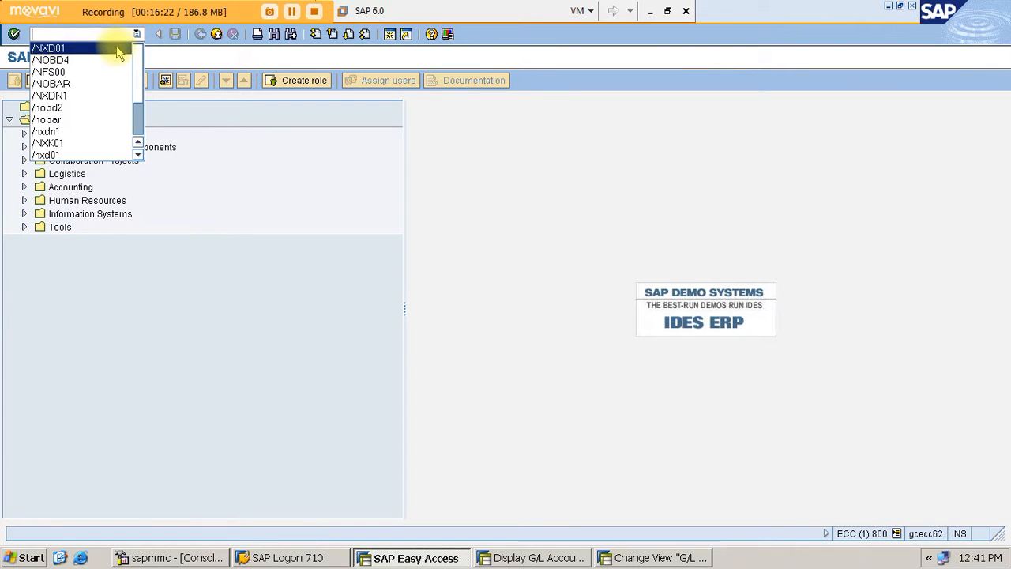
pyautogui.click(117, 48)
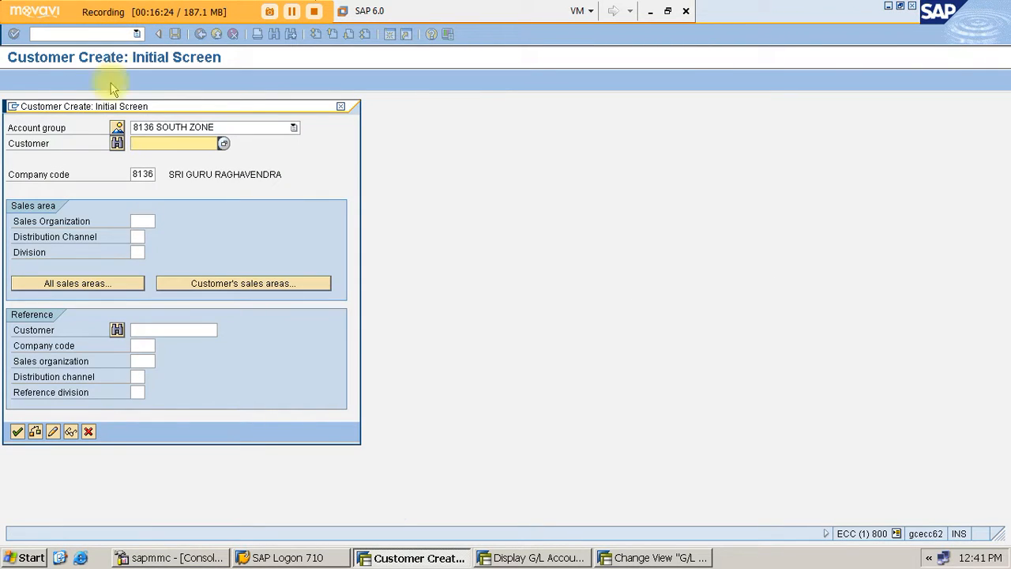
pyautogui.click(117, 128)
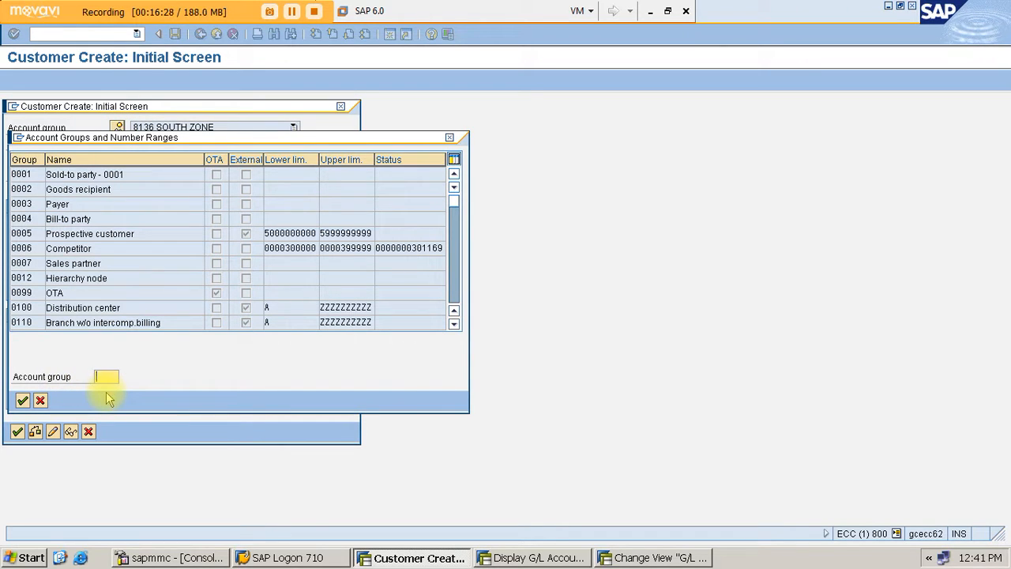
pyautogui.write('81')
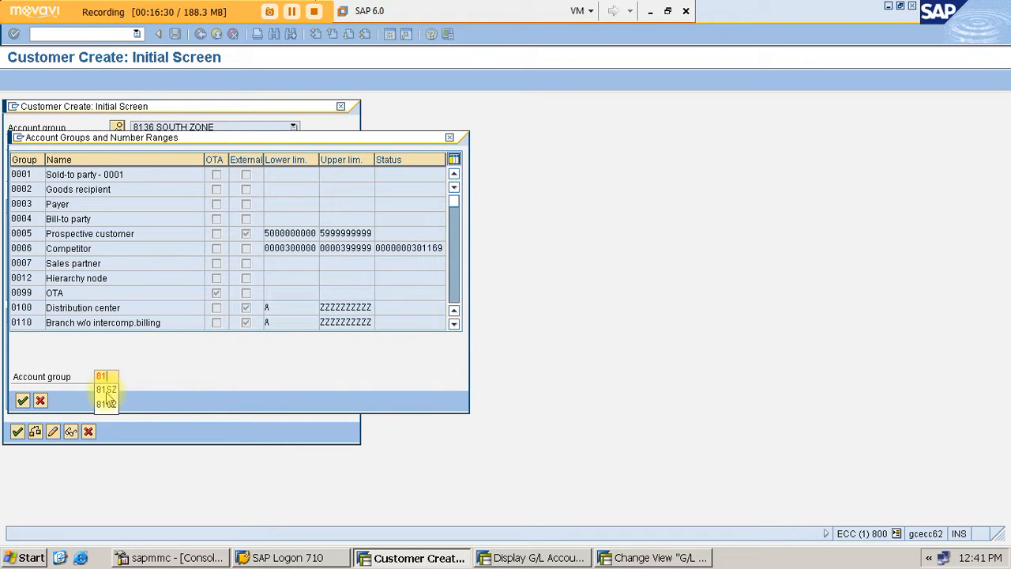
pyautogui.write('NZ')
pyautogui.press('Return')
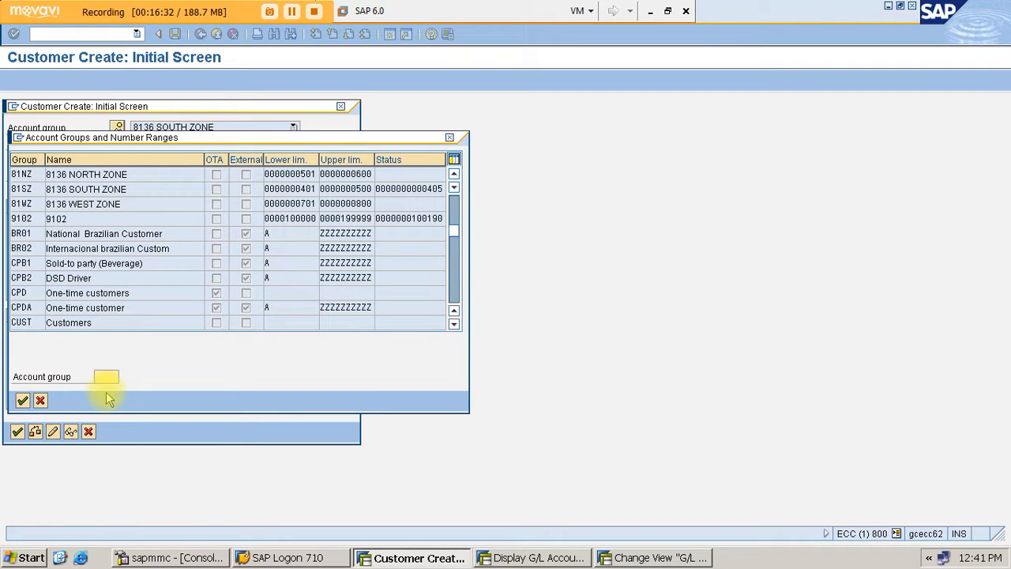
pyautogui.doubleClick(18, 174)
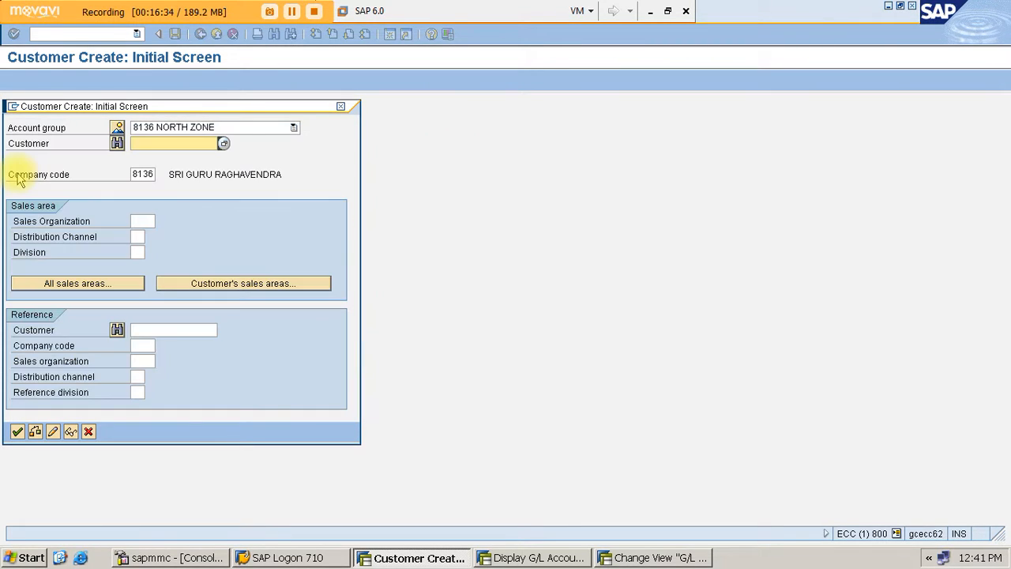
pyautogui.click(18, 432)
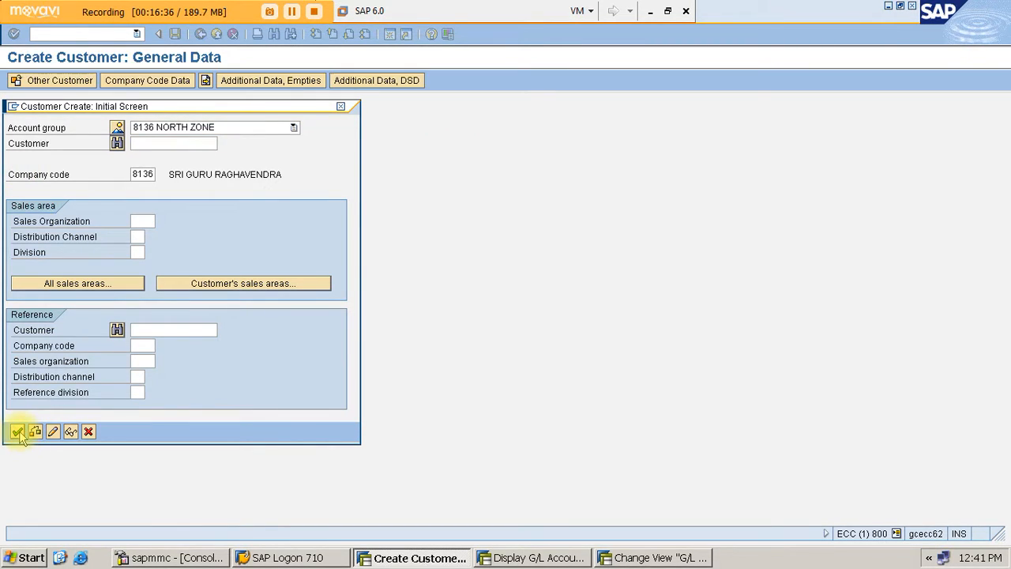
# Set the customer's title to Company and the name to NORTH ZONE CUSTOMER -001
pyautogui.click(286, 200)
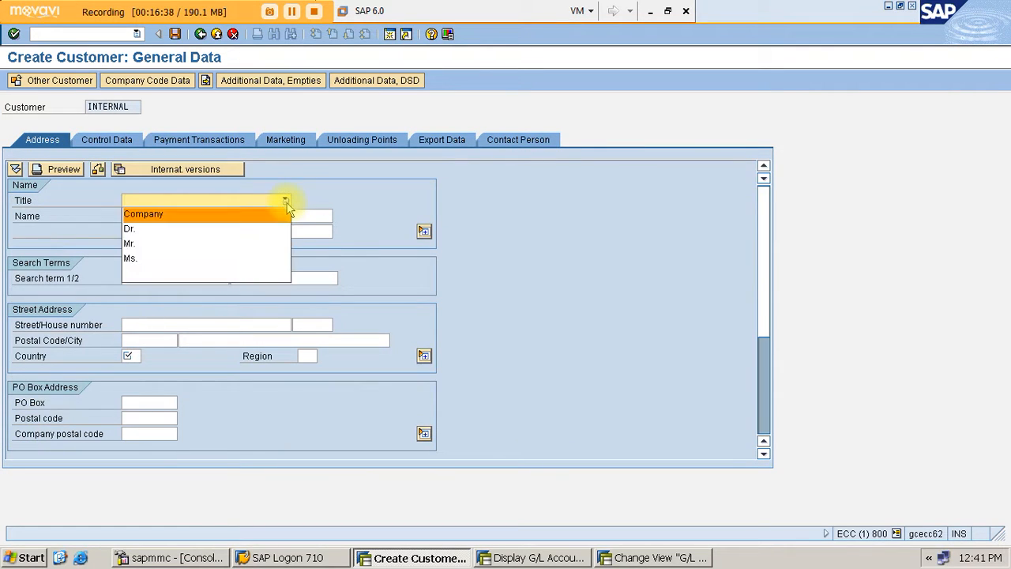
pyautogui.click(249, 212)
pyautogui.click(215, 213)
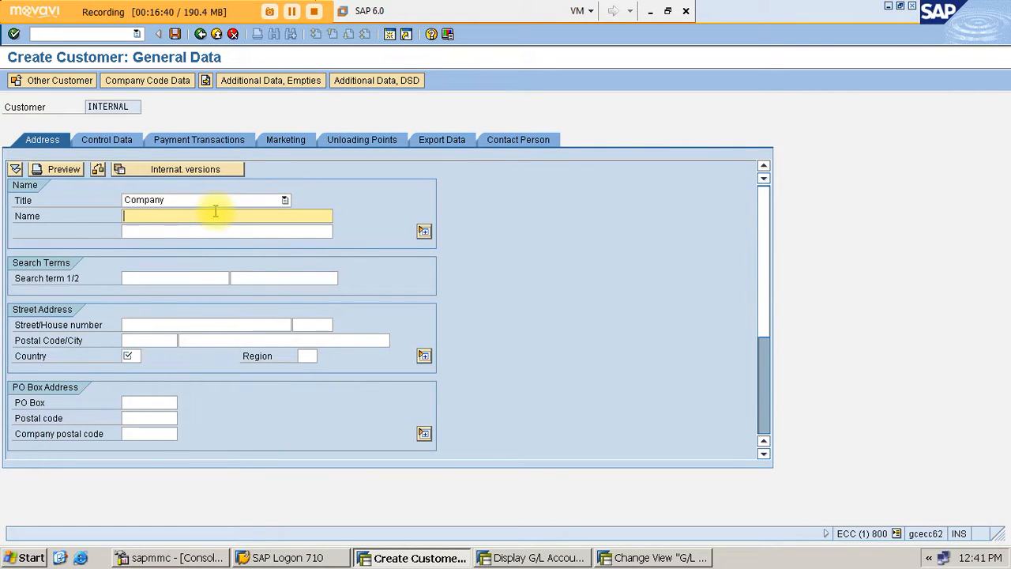
pyautogui.click(210, 228)
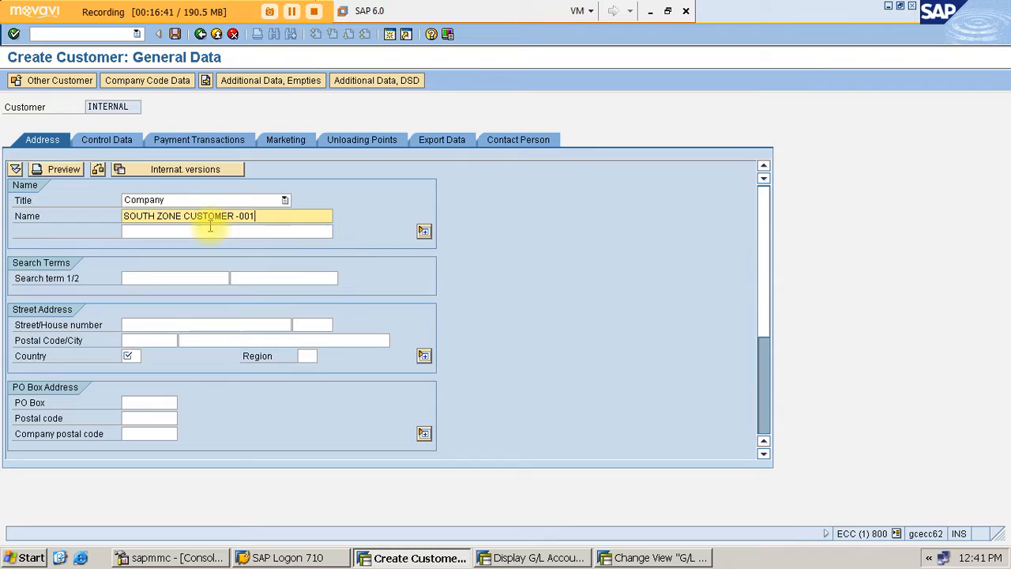
pyautogui.click(157, 215)
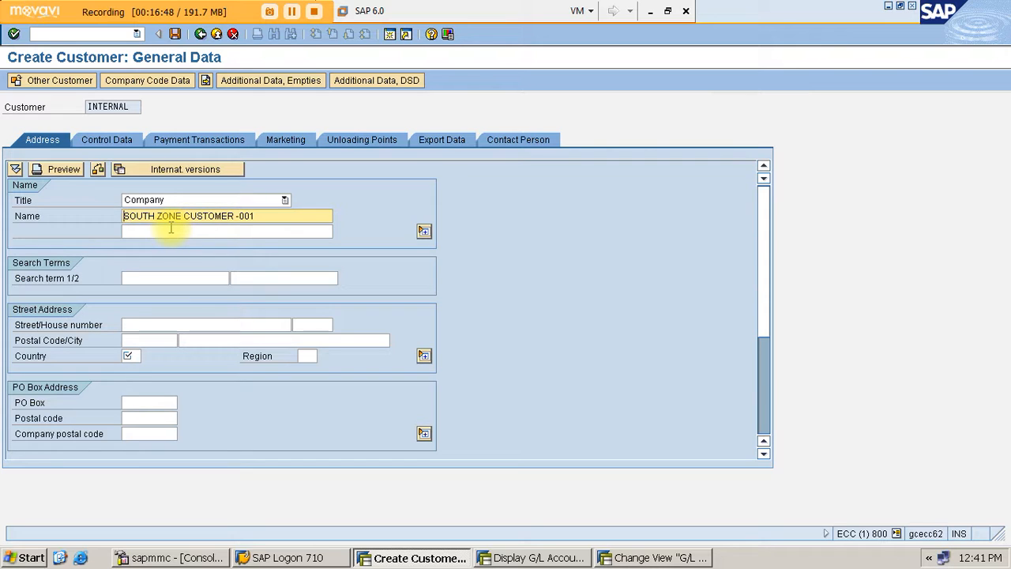
pyautogui.press('Delete')
pyautogui.press('Delete')
pyautogui.press('Delete')
pyautogui.press('Delete')
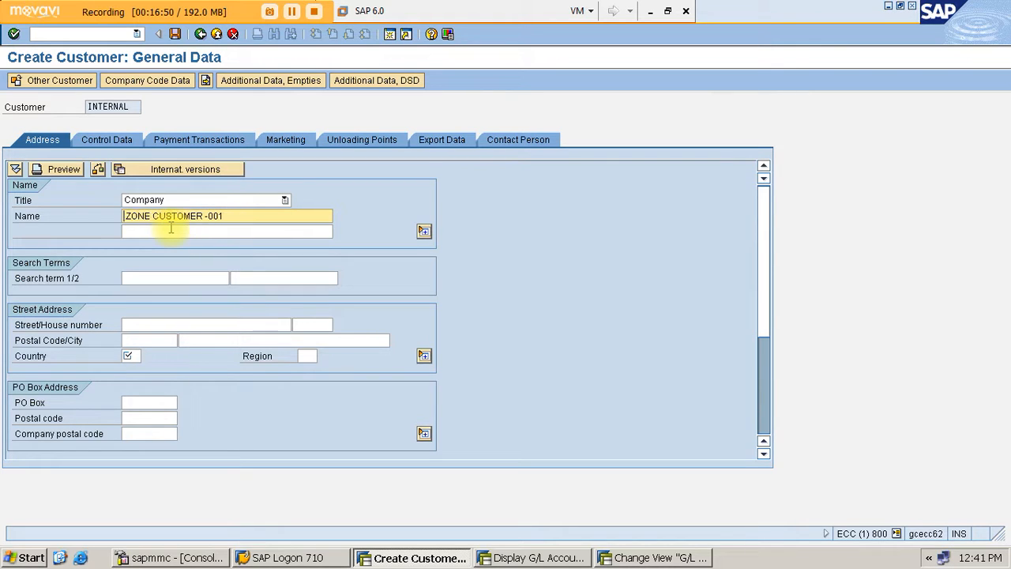
pyautogui.write('NORTH')
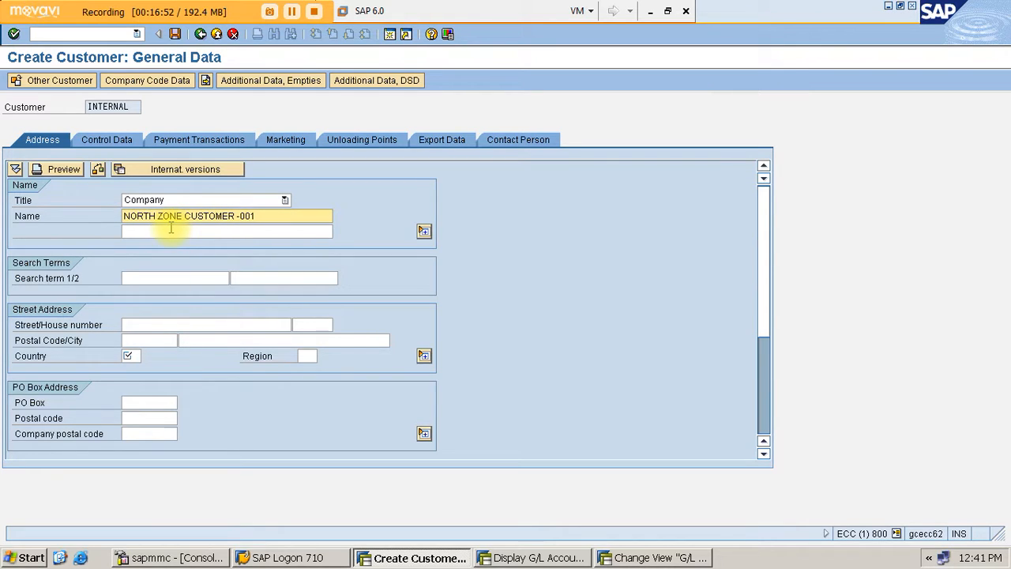
# Set the north zone customer's country to IN and advance through the general data to the company code data
pyautogui.click(136, 356)
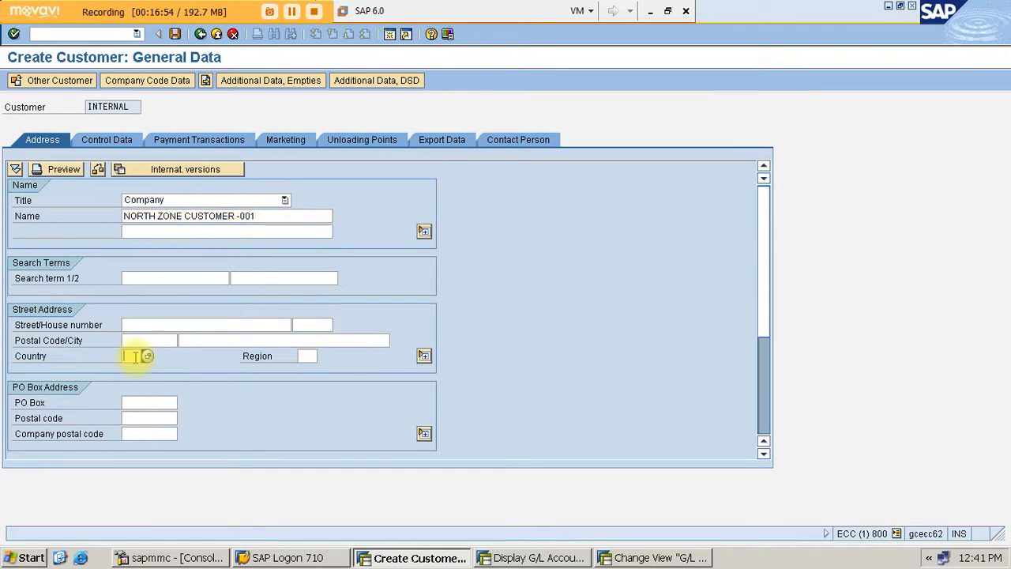
pyautogui.write('IN')
pyautogui.press('Return')
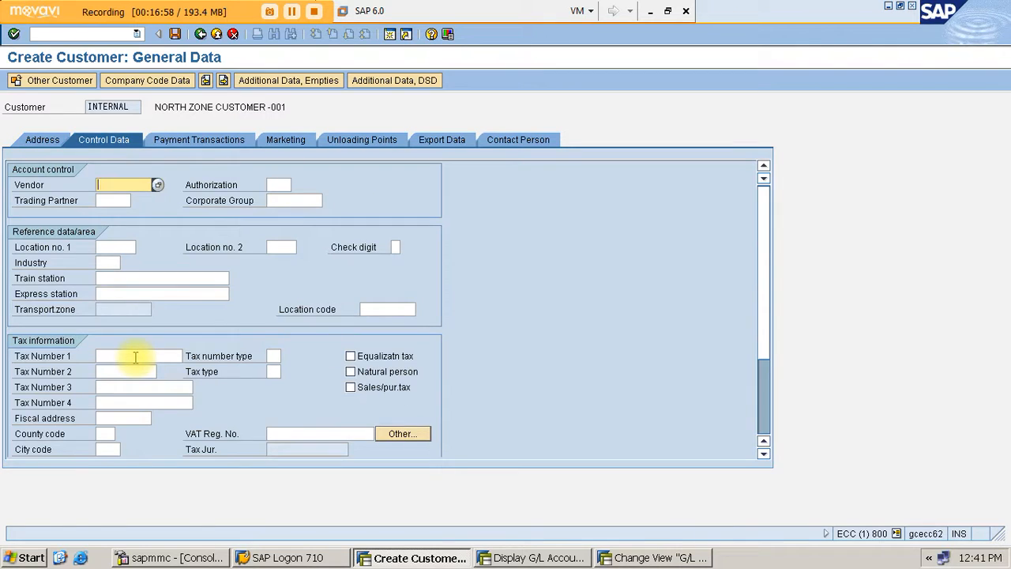
pyautogui.press('Return')
pyautogui.press('Return')
pyautogui.press('Return')
pyautogui.press('Return')
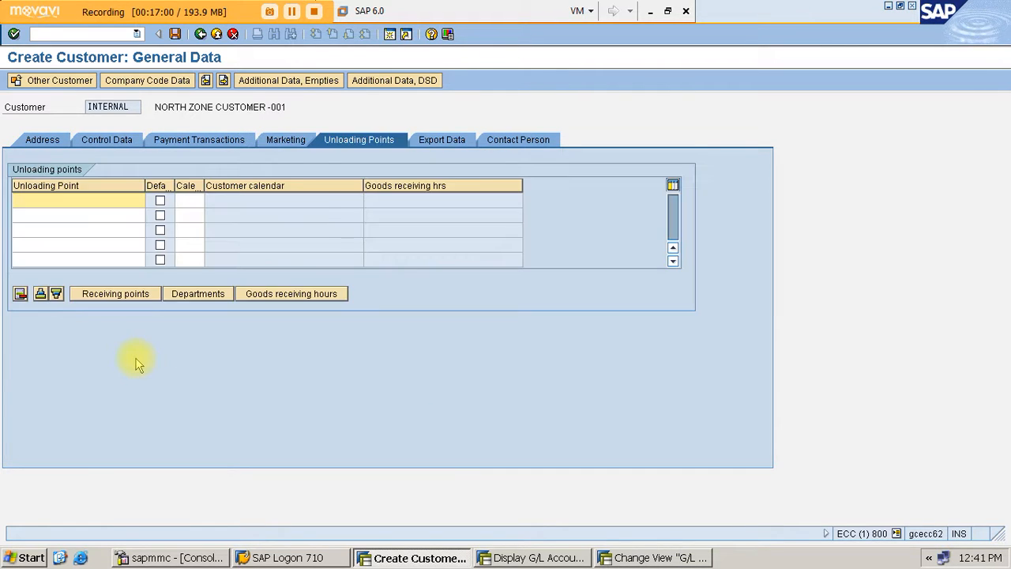
pyautogui.press('Return')
pyautogui.press('Return')
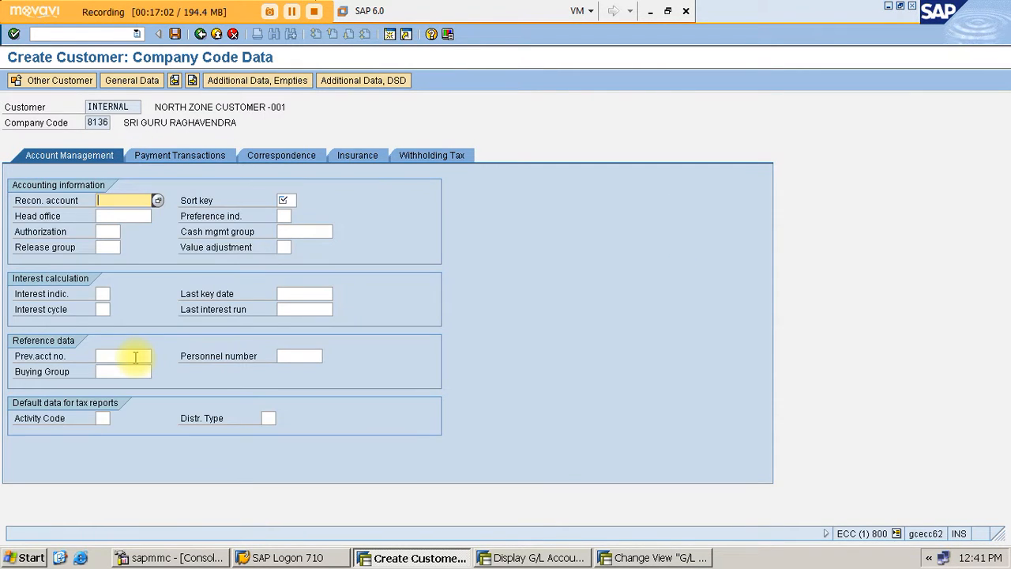
# Set the north zone customer's reconciliation account to 207000 and the sort key to 031
pyautogui.press('F4')
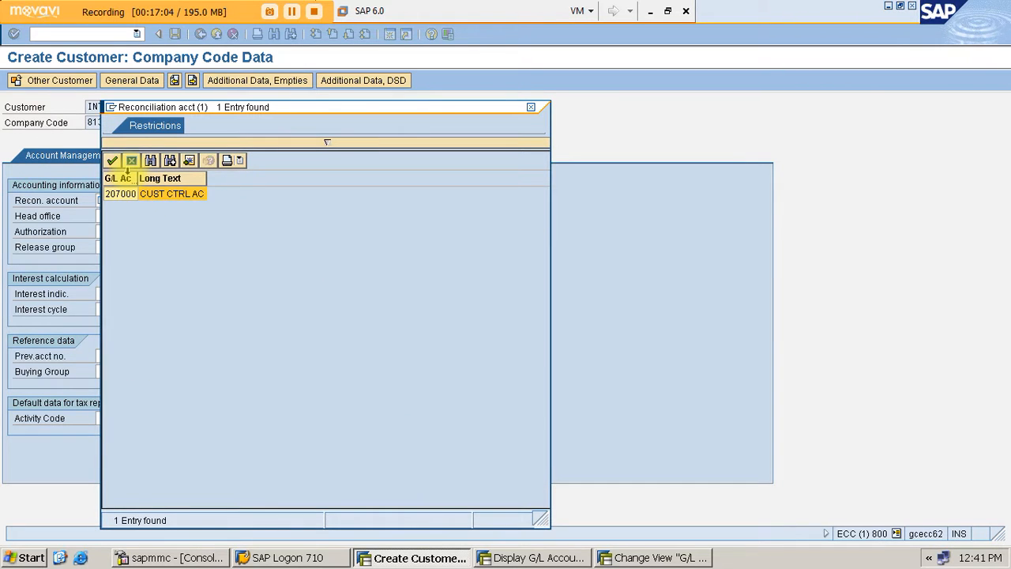
pyautogui.doubleClick(126, 194)
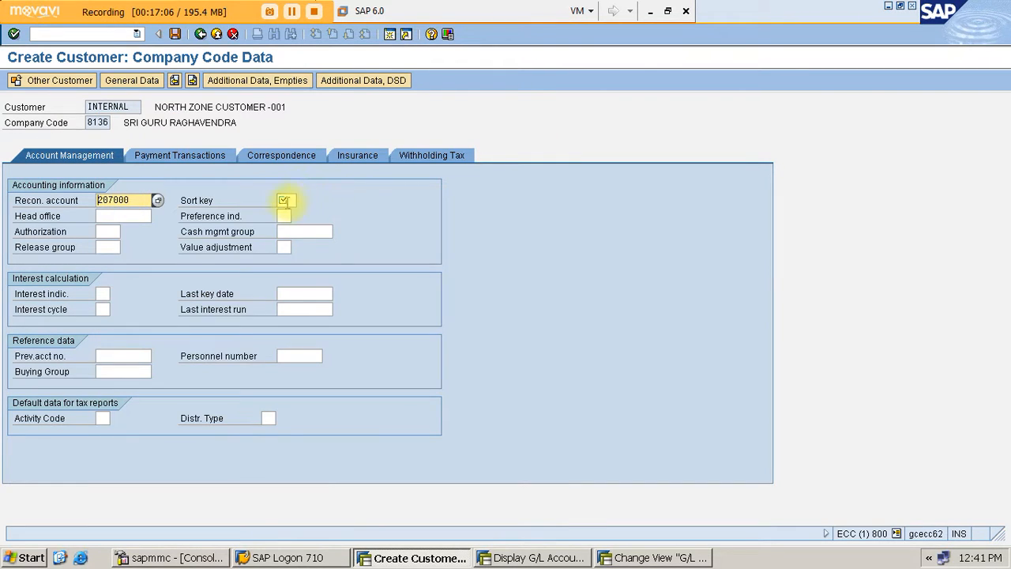
pyautogui.click(284, 200)
pyautogui.click(286, 211)
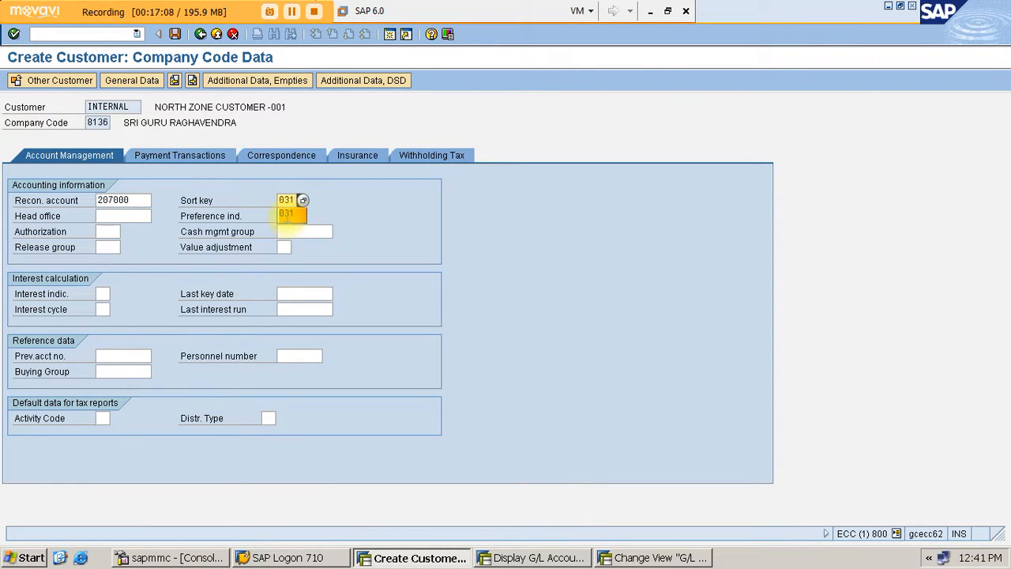
pyautogui.press('Return')
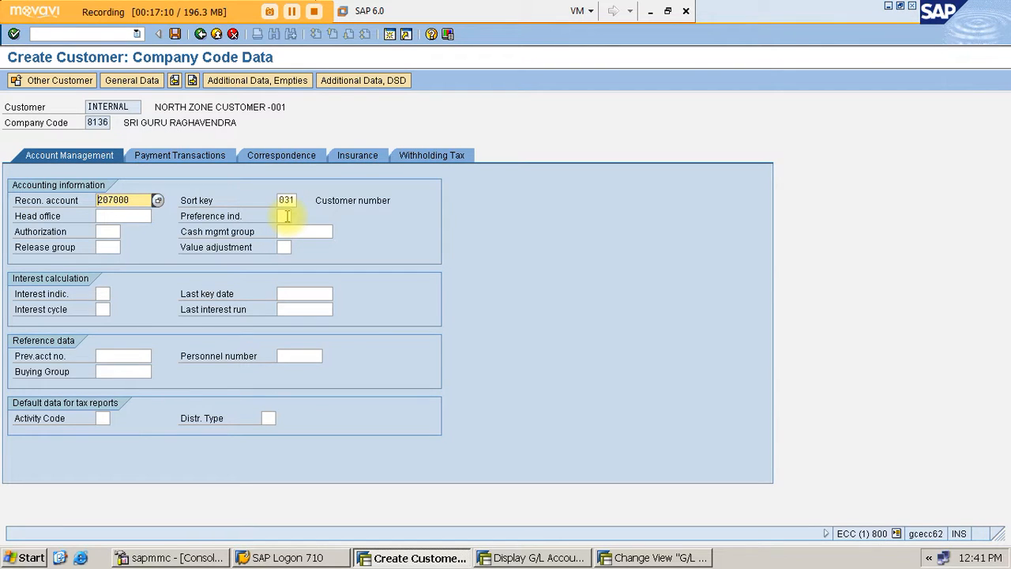
# Set the terms of payment to 0001 and try to save the north zone customer
pyautogui.press('Return')
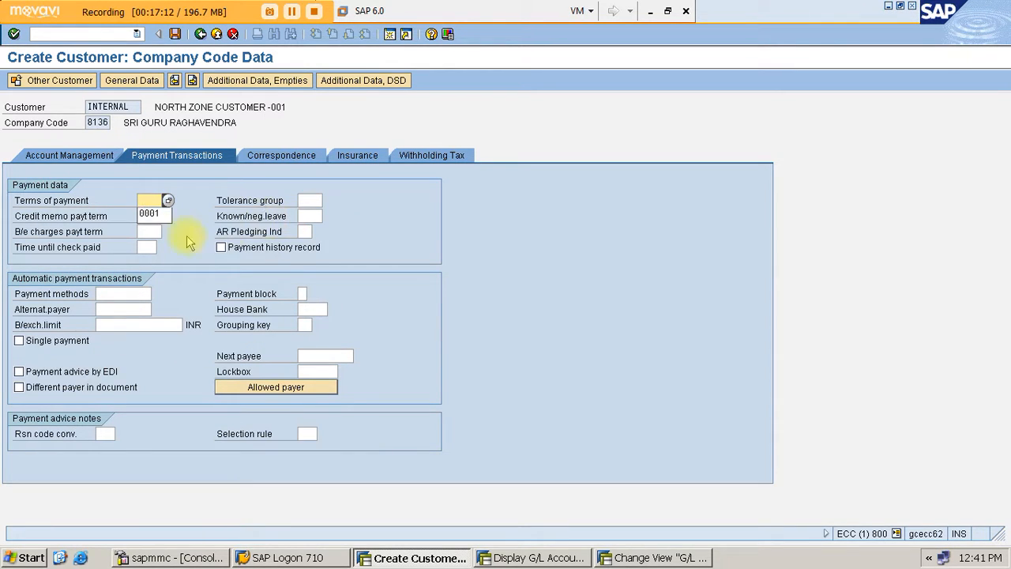
pyautogui.click(149, 213)
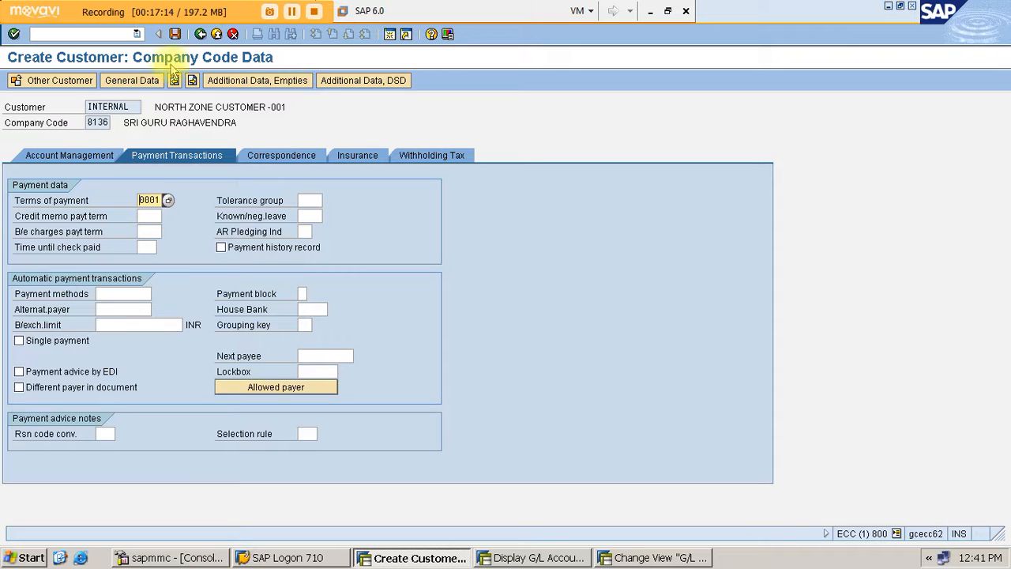
pyautogui.click(174, 34)
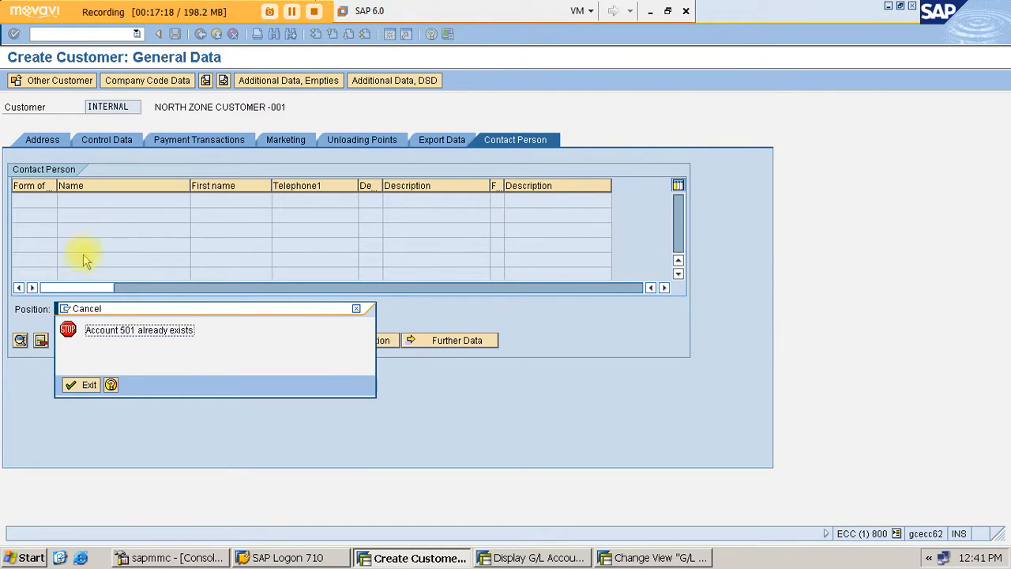
# View the help text for the save message and exit the north zone customer's creation
pyautogui.click(112, 385)
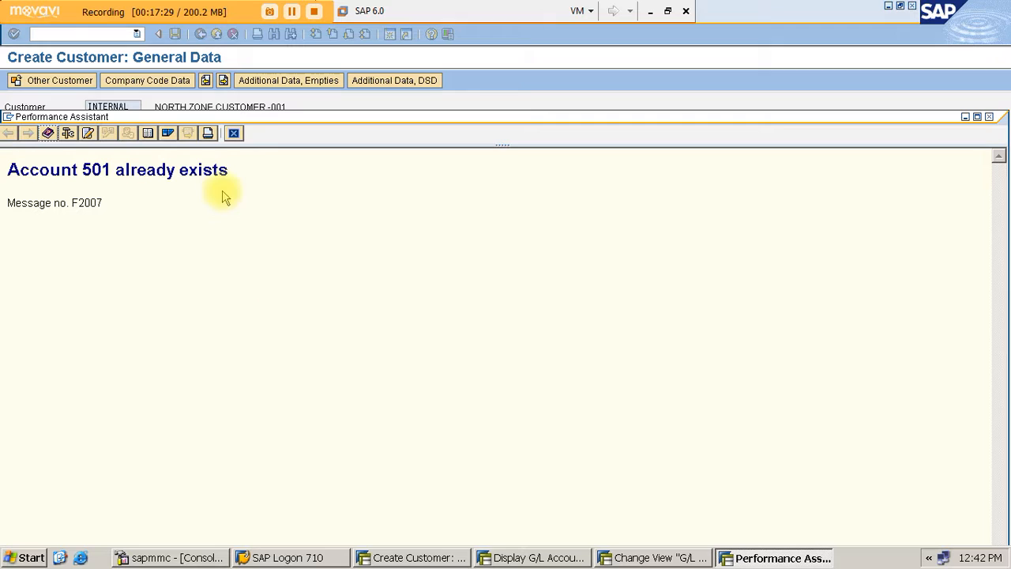
pyautogui.click(233, 133)
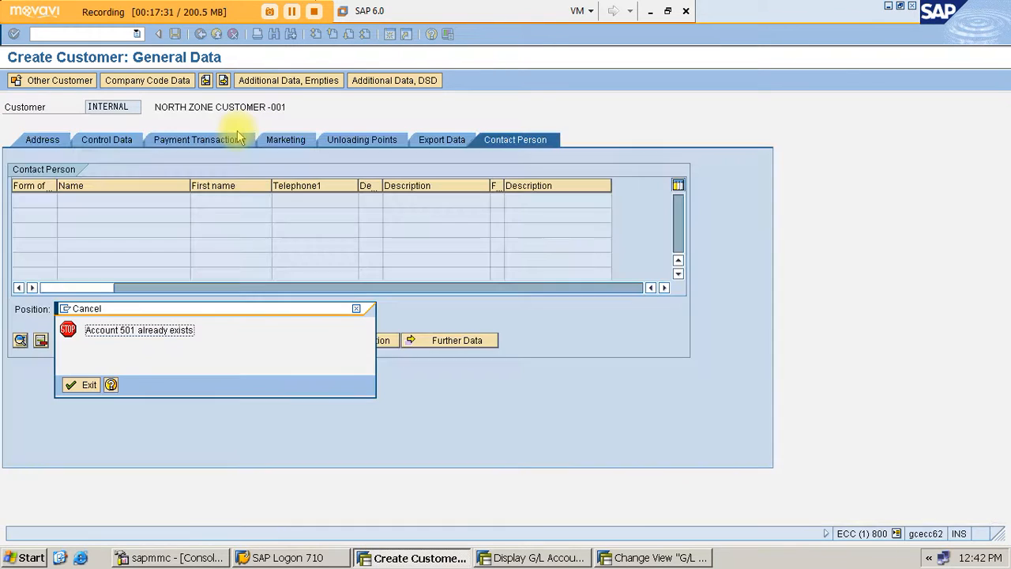
pyautogui.click(89, 384)
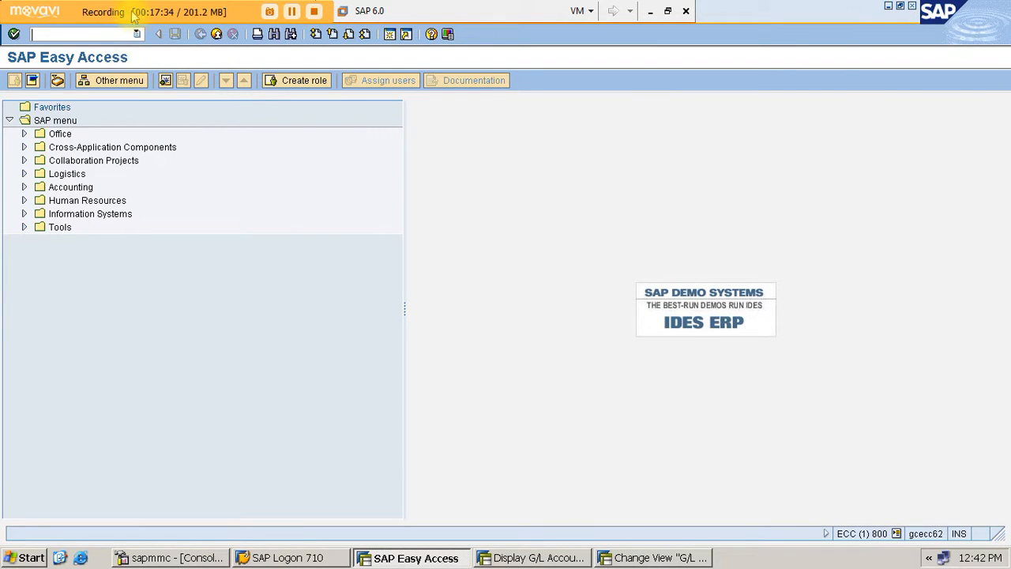
# Start another customer with /NXD01, choosing account group 81EZ (8136 EAST ZONE) in company code 8136
pyautogui.click(136, 34)
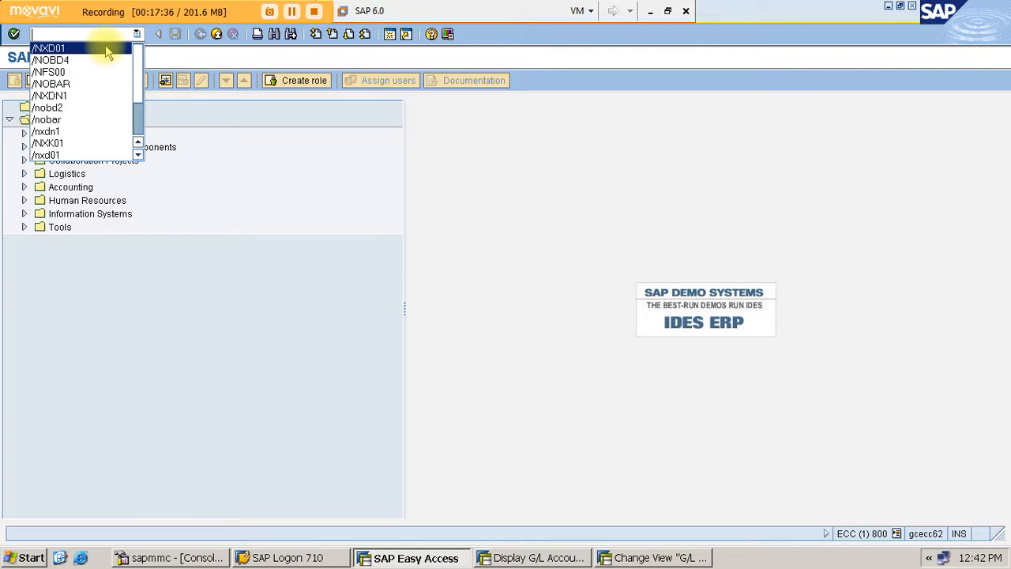
pyautogui.click(107, 49)
pyautogui.press('Return')
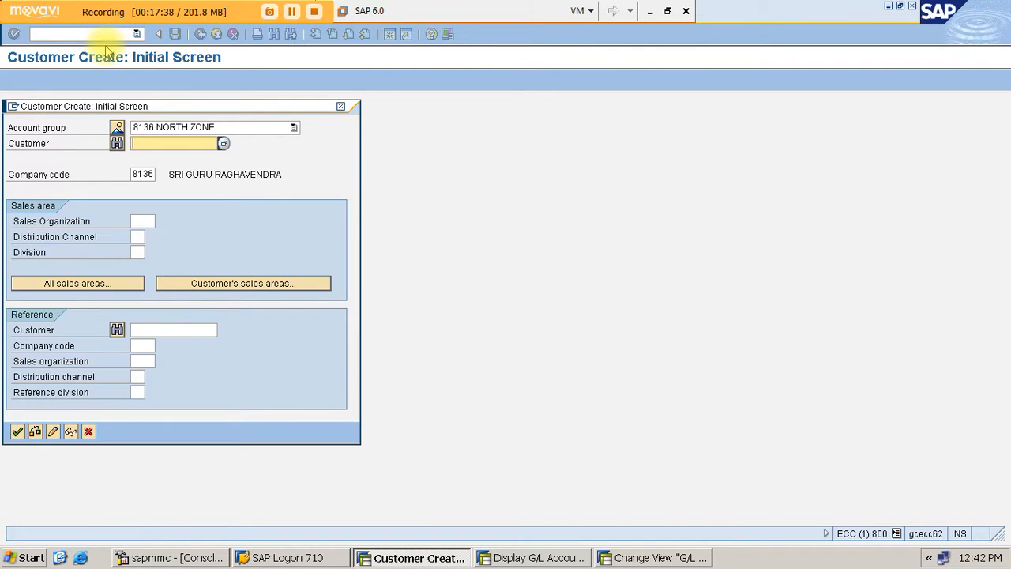
pyautogui.click(118, 127)
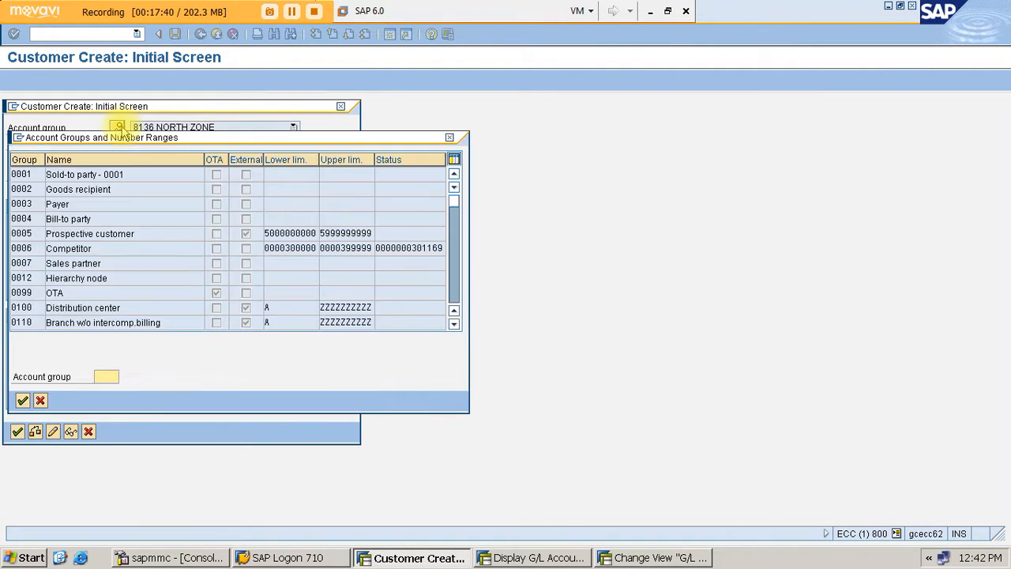
pyautogui.click(100, 376)
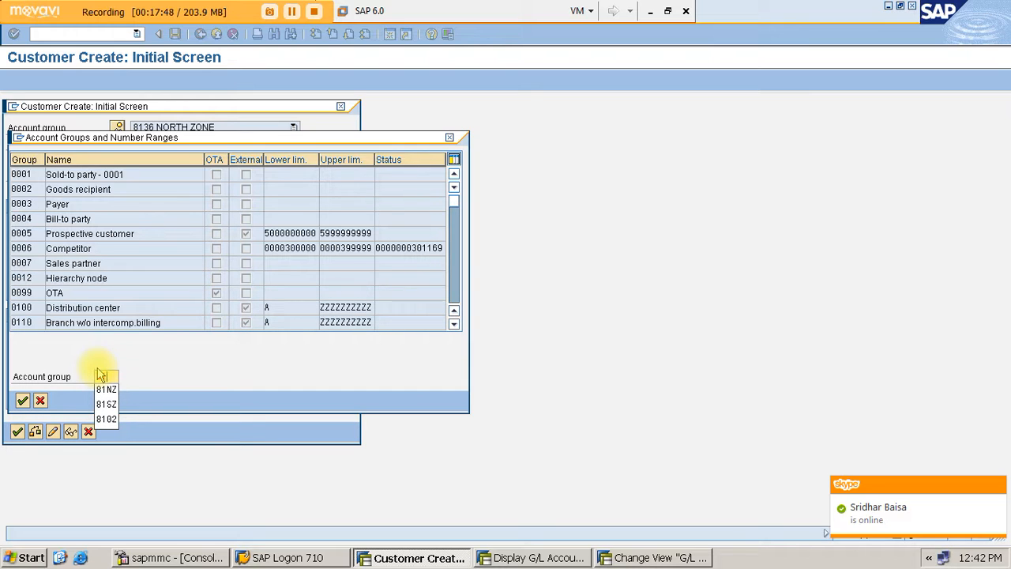
pyautogui.write('81EZ')
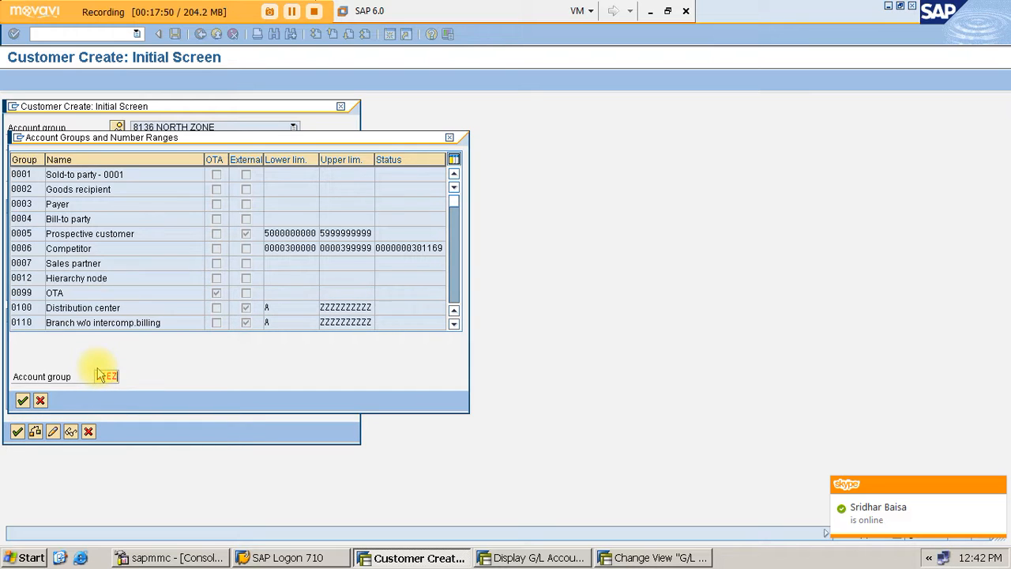
pyautogui.press('Return')
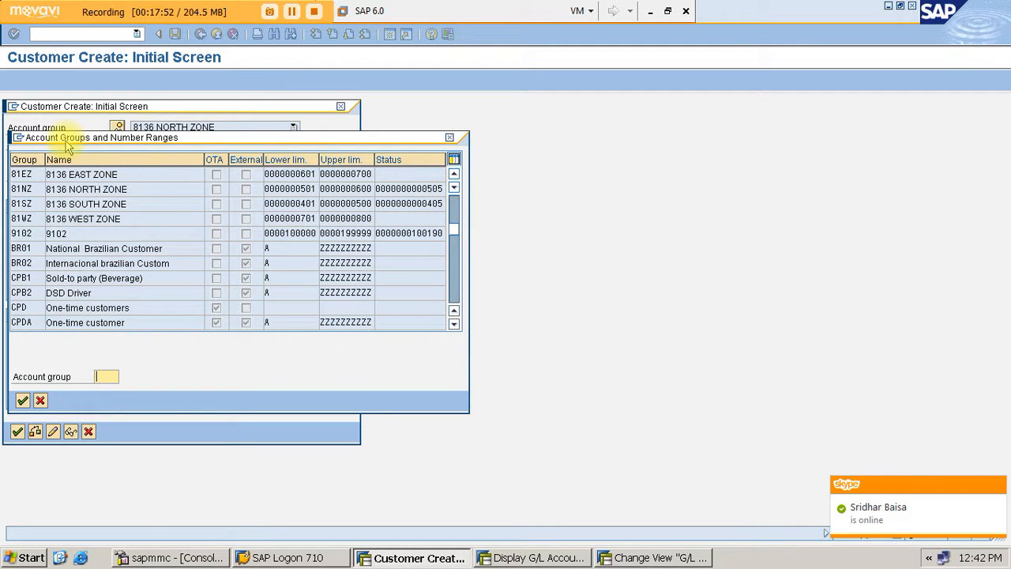
pyautogui.doubleClick(52, 173)
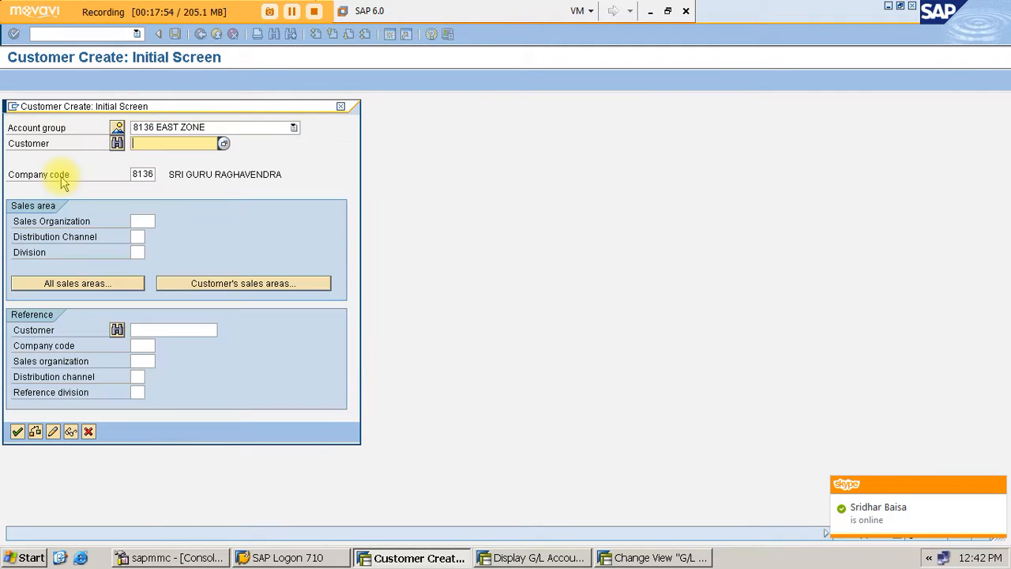
pyautogui.click(17, 432)
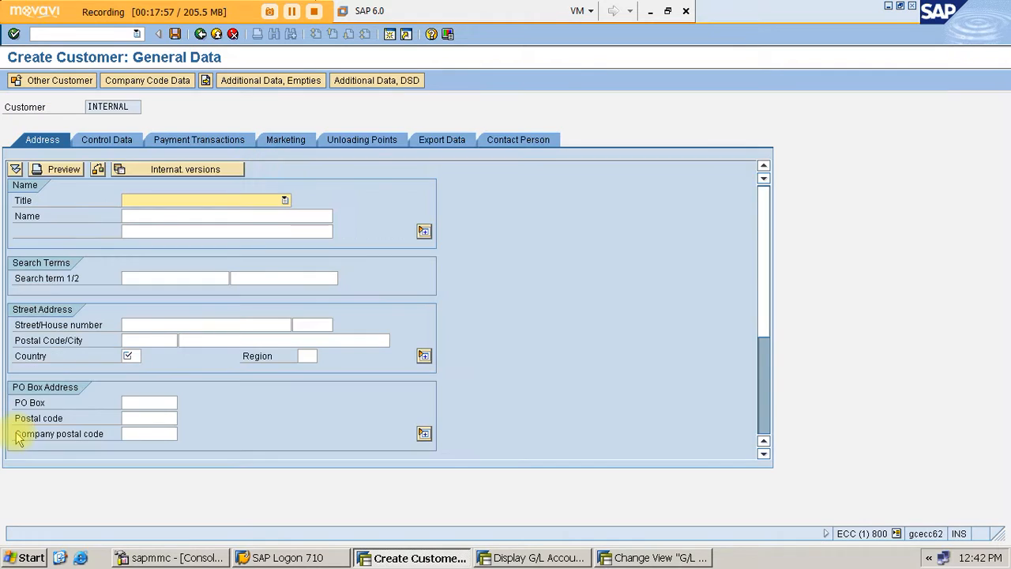
# Set the customer's title to Company and the name to EAST ZONE CUSTOMER -001
pyautogui.click(284, 201)
pyautogui.click(254, 214)
pyautogui.click(226, 216)
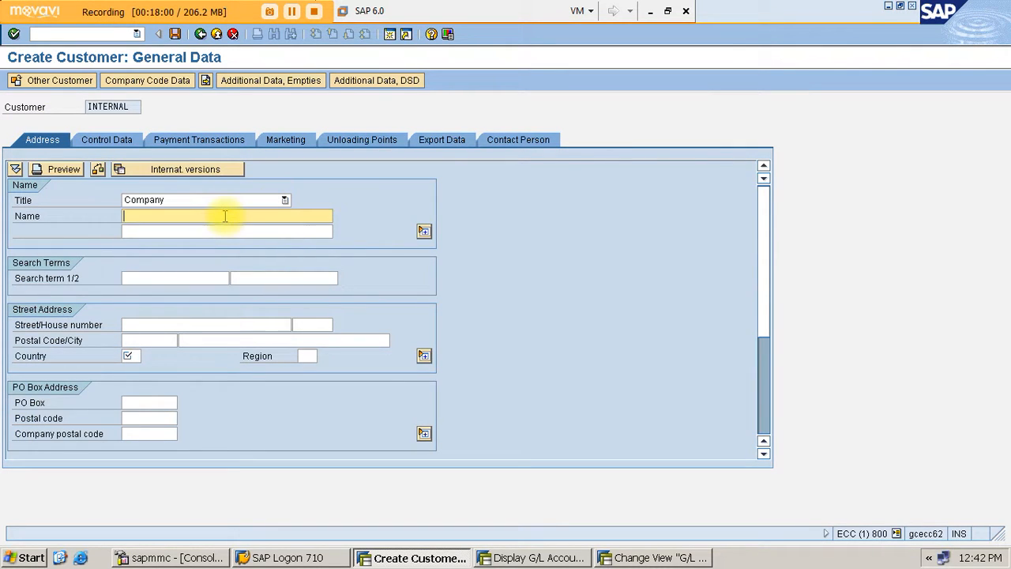
pyautogui.write('EAST ZOM')
pyautogui.press('BackSpace')
pyautogui.press('BackSpace')
pyautogui.write('AST ZONE CUSTOMER ')
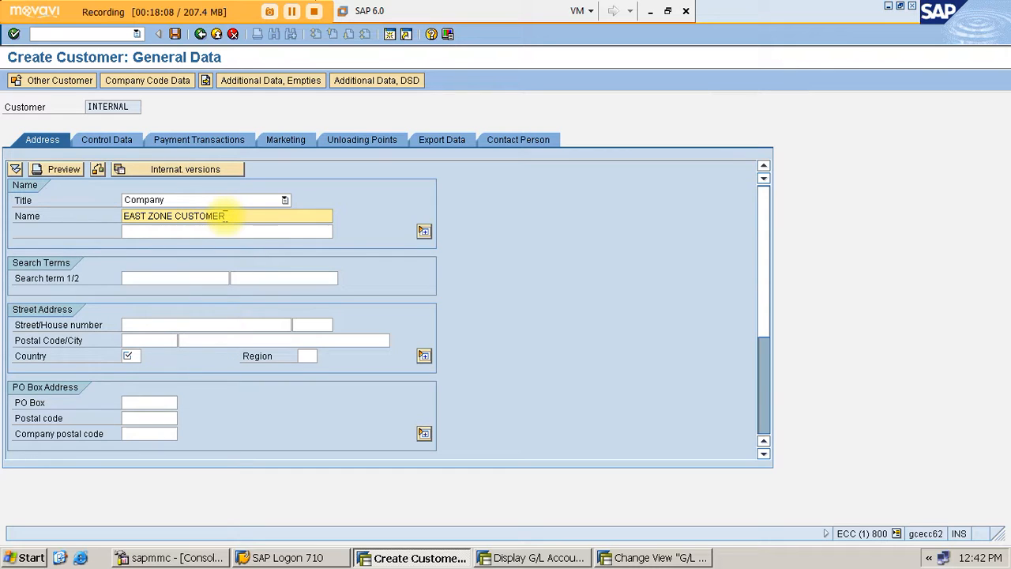
pyautogui.write('-001')
# Fill in the east zone customer's country and advance through the general data to the company code data
pyautogui.click(130, 355)
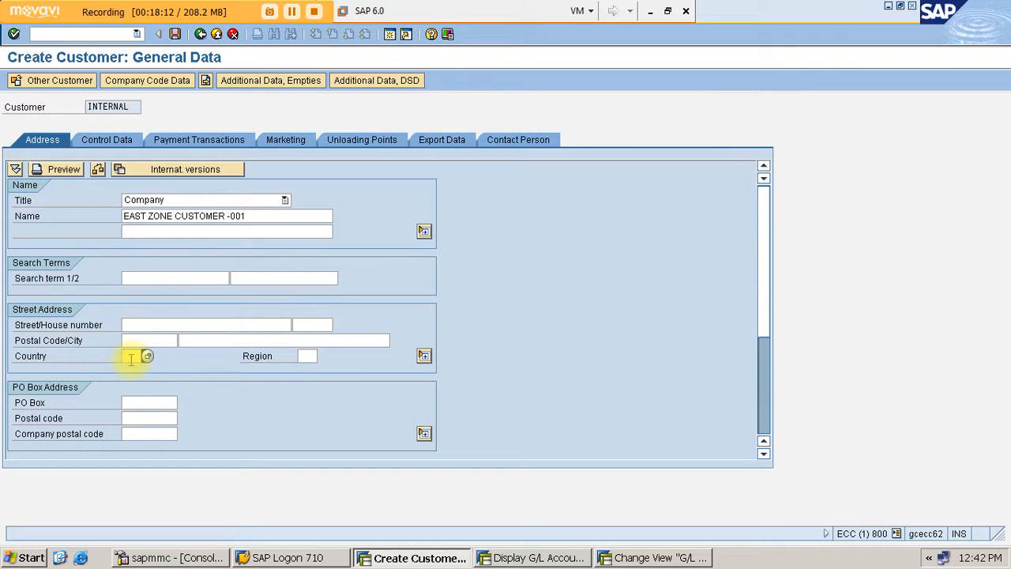
pyautogui.press('Return')
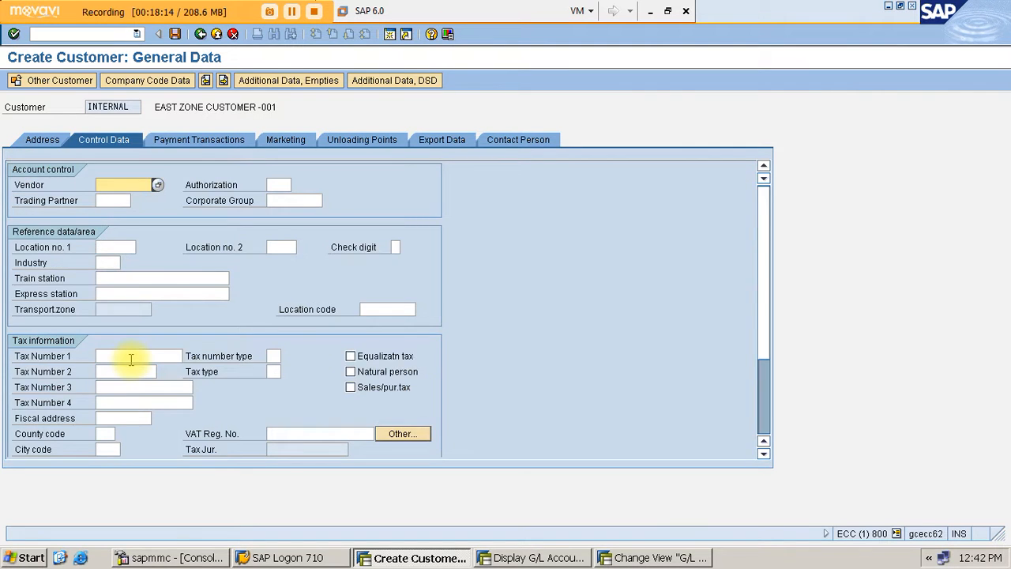
pyautogui.press('Return')
pyautogui.press('Return')
pyautogui.press('Return')
pyautogui.press('Return')
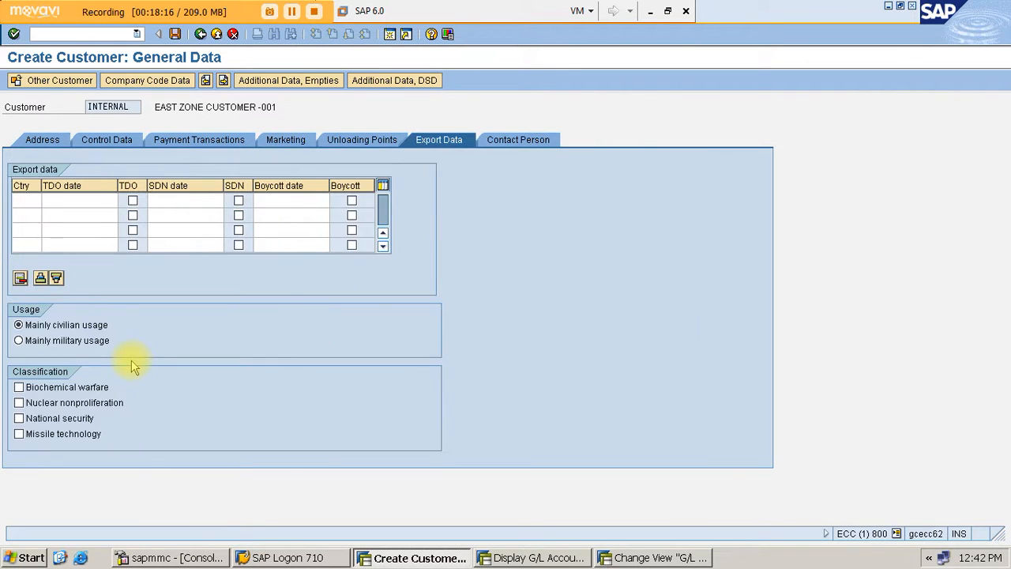
pyautogui.press('Return')
pyautogui.press('Return')
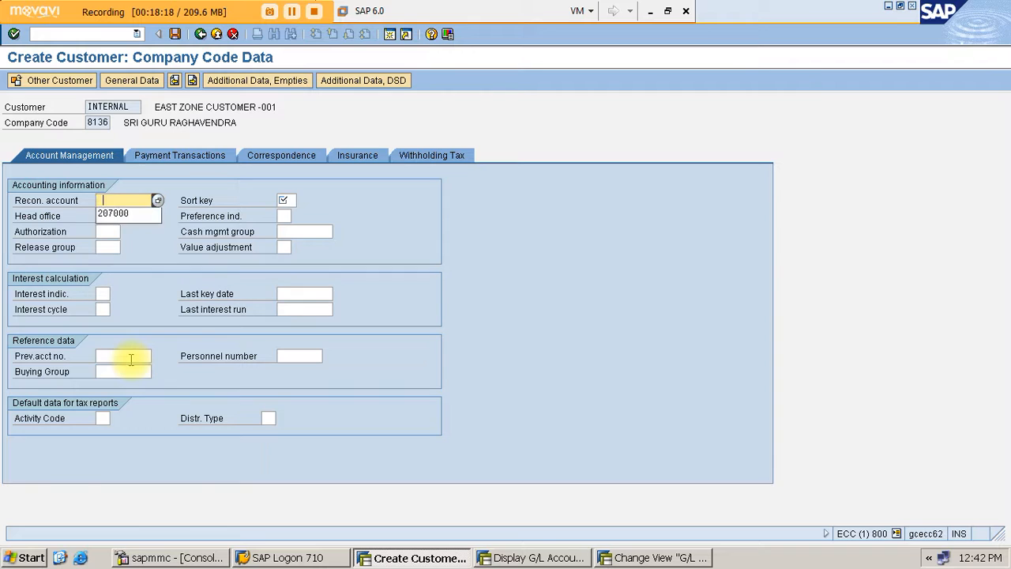
# Set the east zone customer's reconciliation account to 207000 and sort key to 031, and advance to the payment transactions data
pyautogui.click(115, 215)
pyautogui.click(283, 201)
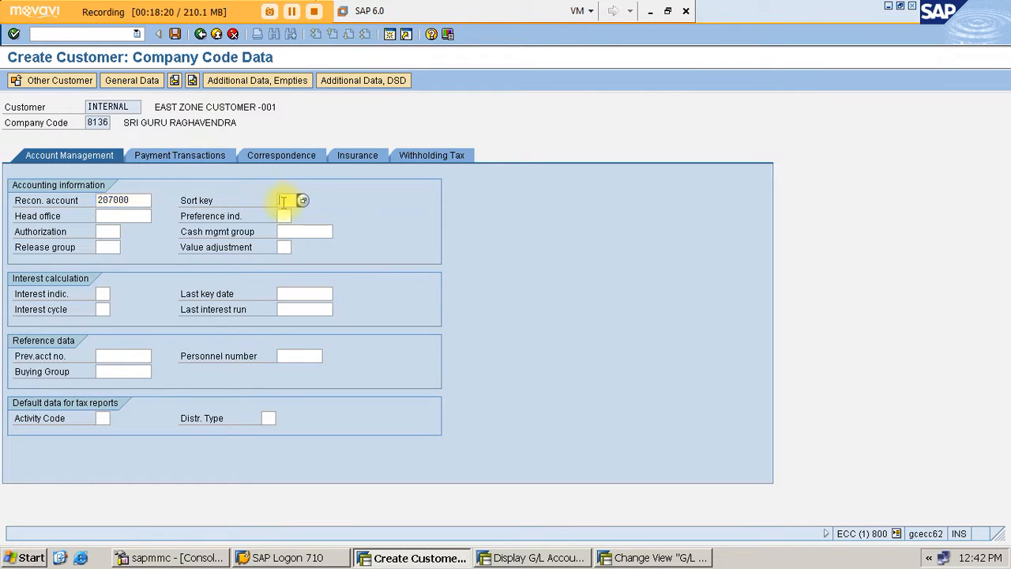
pyautogui.click(287, 215)
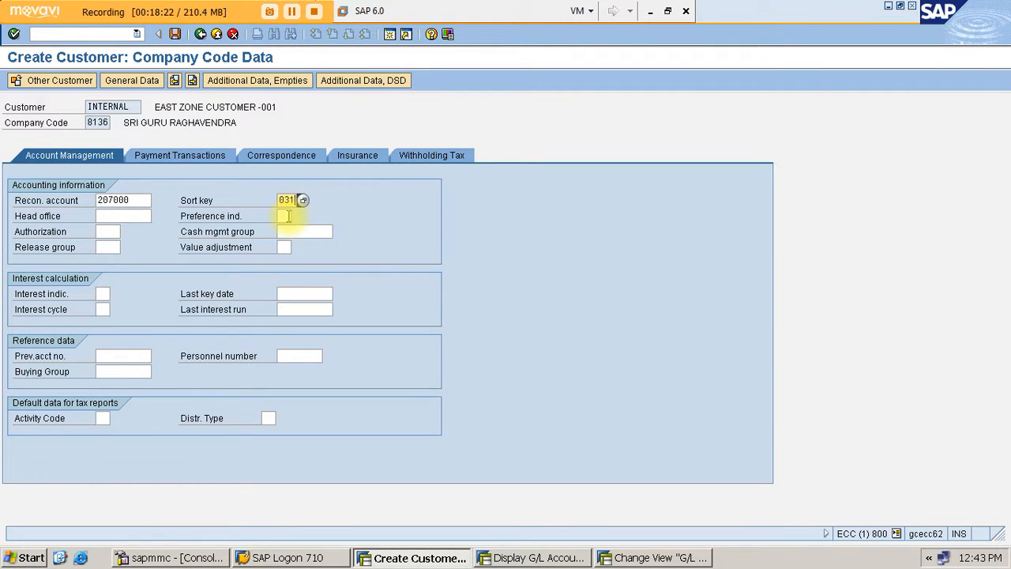
pyautogui.press('Return')
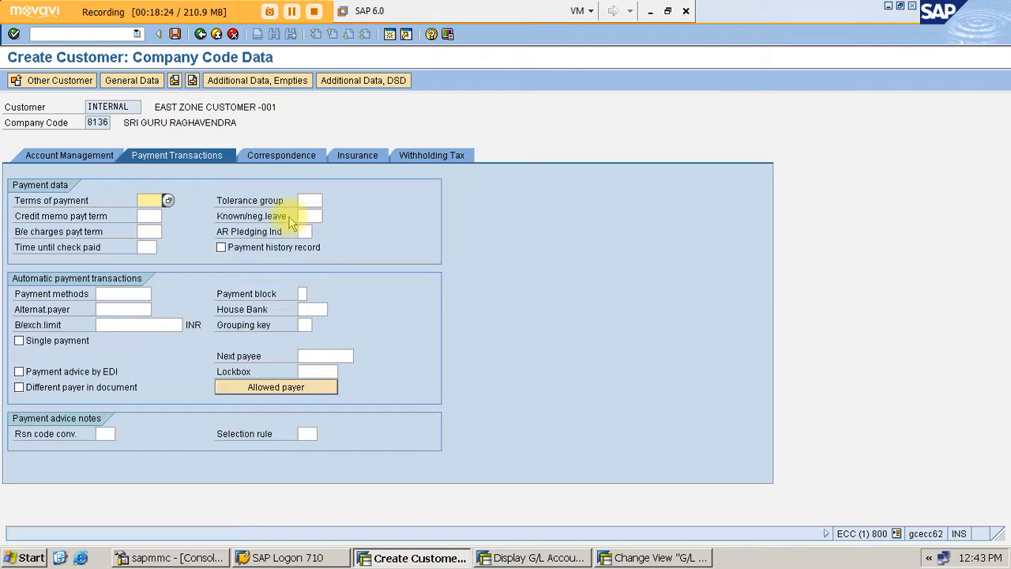
# Set the east zone customer's terms of payment to 0001, save the customer, and exit customer creation
pyautogui.click(149, 201)
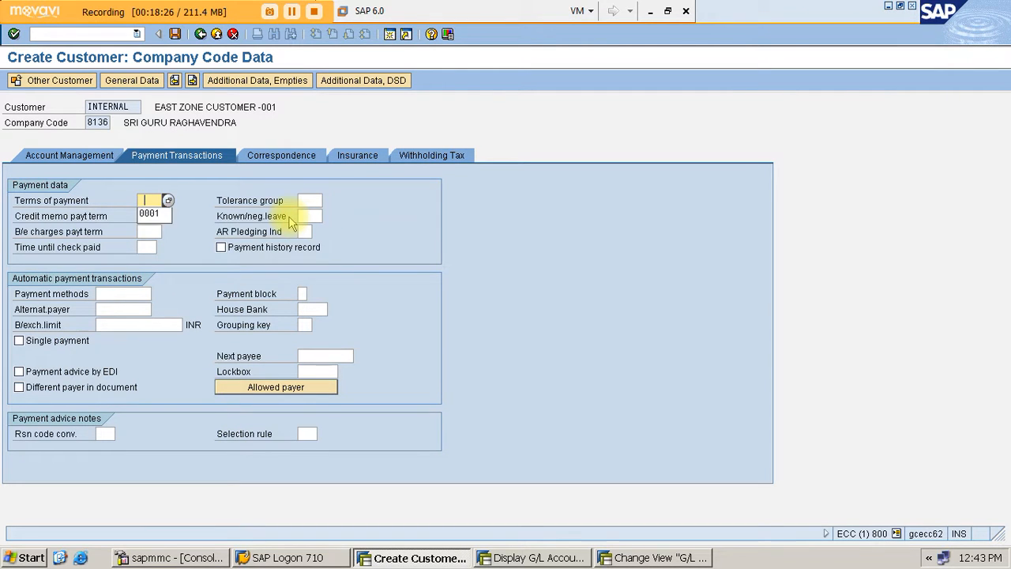
pyautogui.click(150, 214)
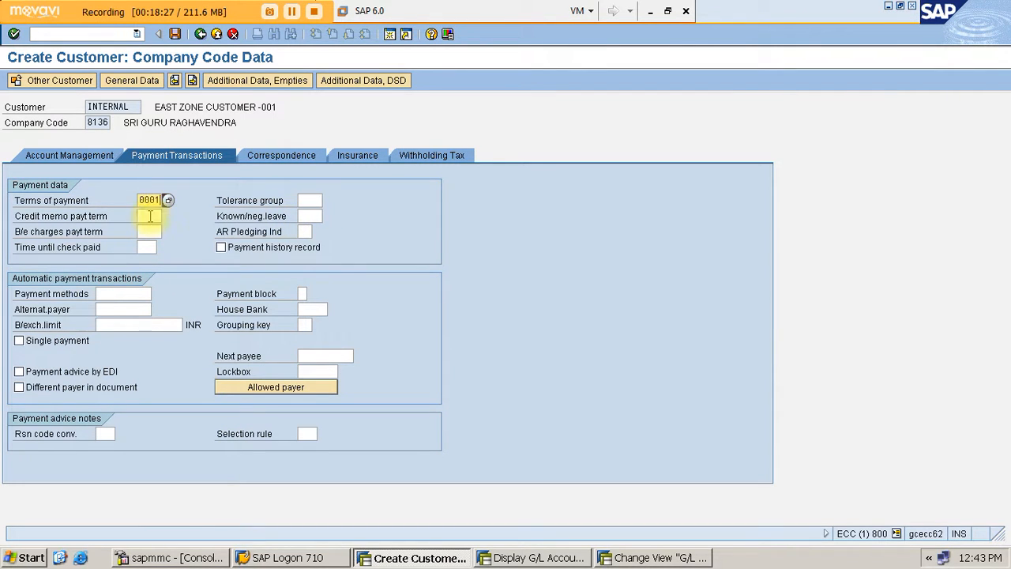
pyautogui.click(176, 34)
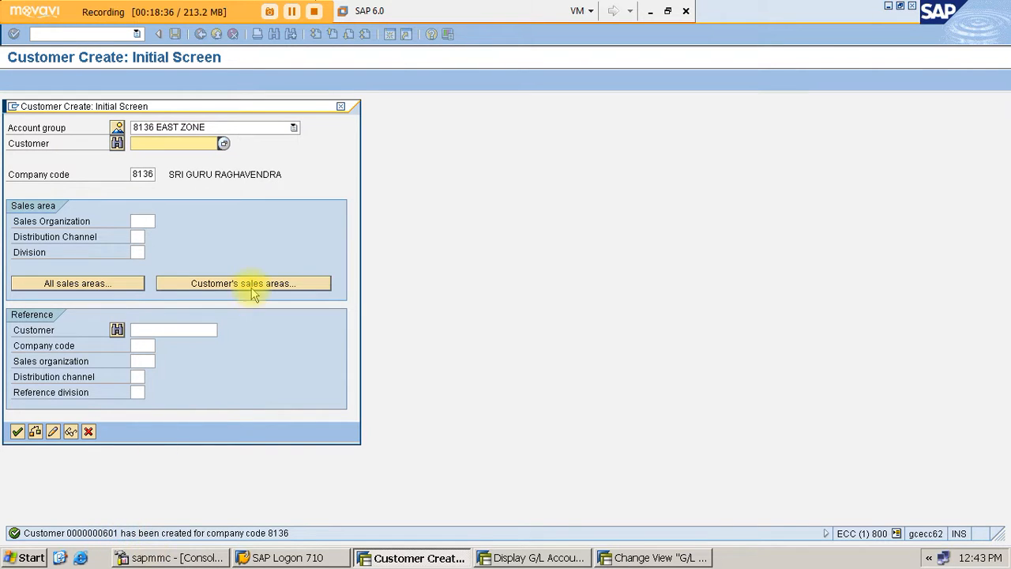
pyautogui.click(340, 106)
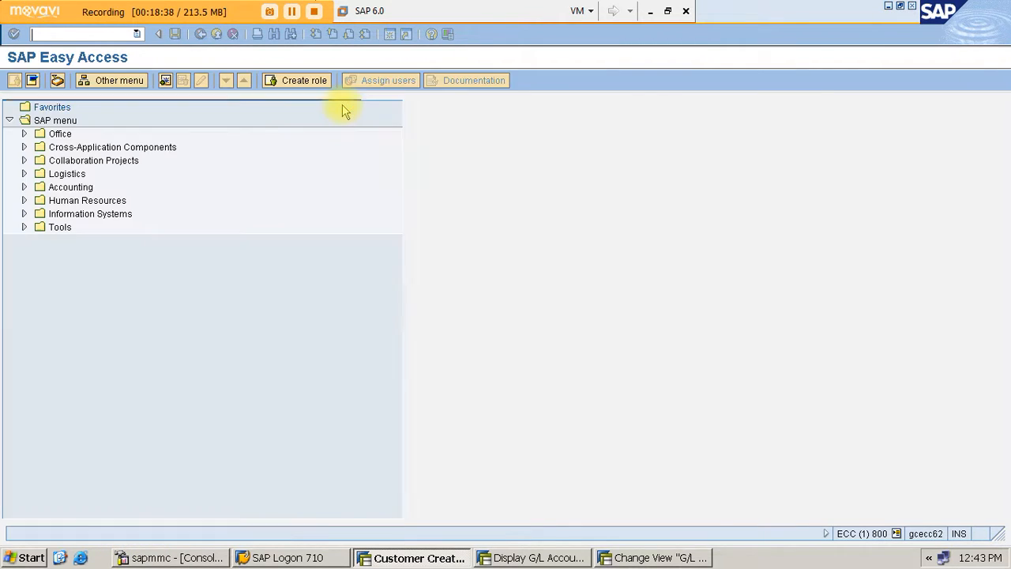